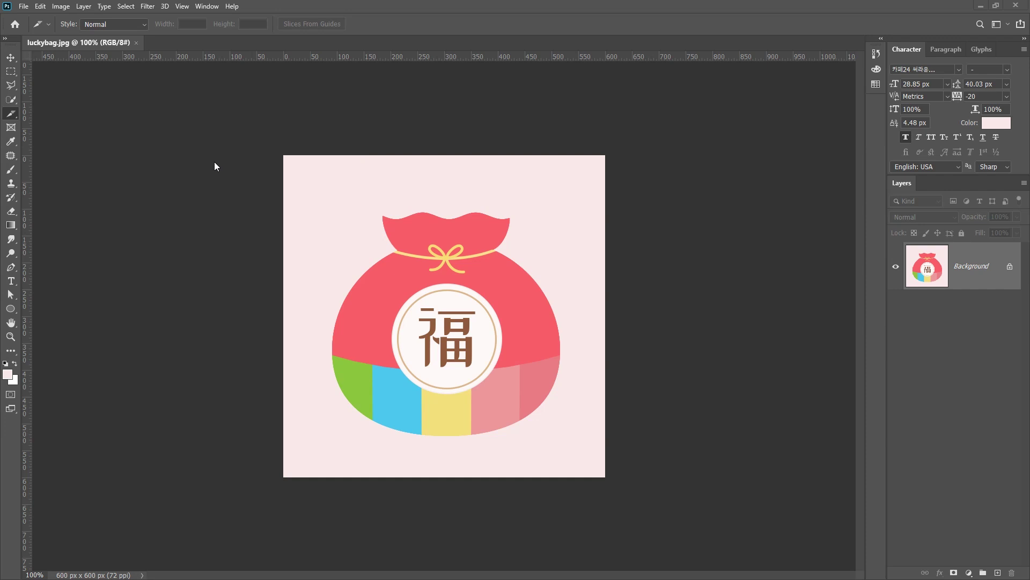
# - Create a new 600 x 600 px document at 72 ppi in RGB Color
pyautogui.click(24, 6)
pyautogui.click(32, 19)
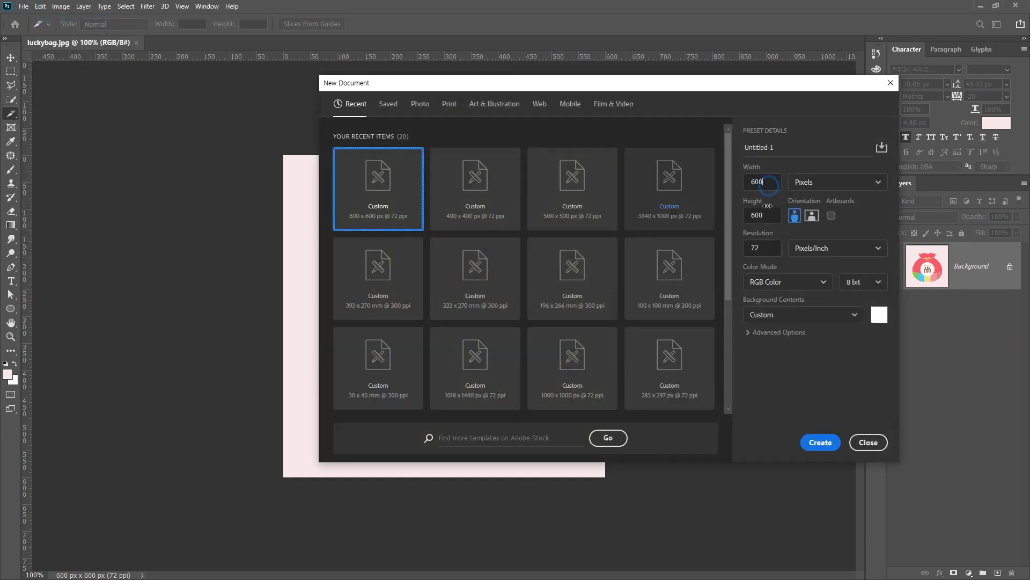
pyautogui.click(767, 215)
pyautogui.click(821, 442)
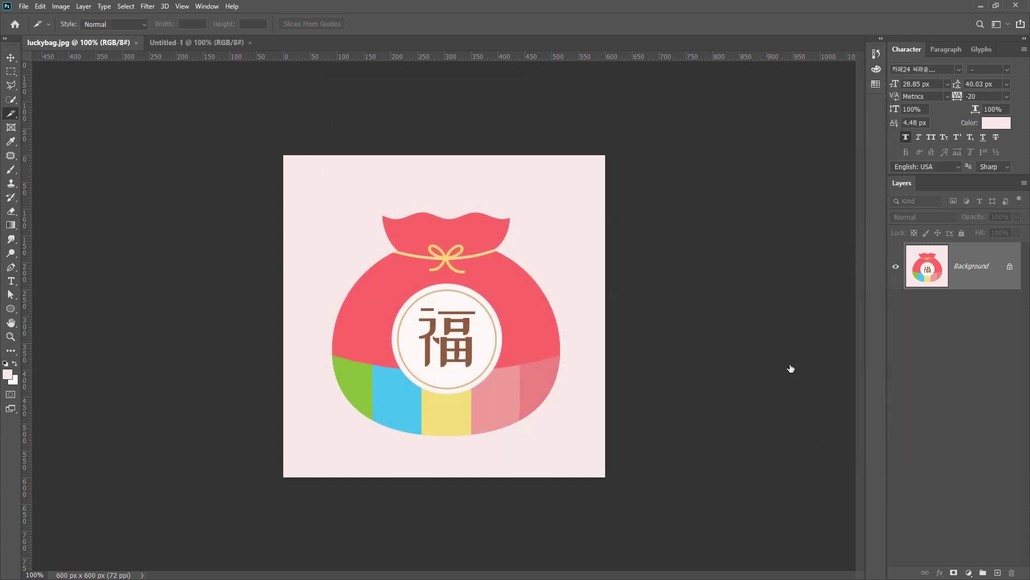
# - Arrange luckybag.jpg and the new blank document side by side
pyautogui.click(92, 42)
pyautogui.click(207, 7)
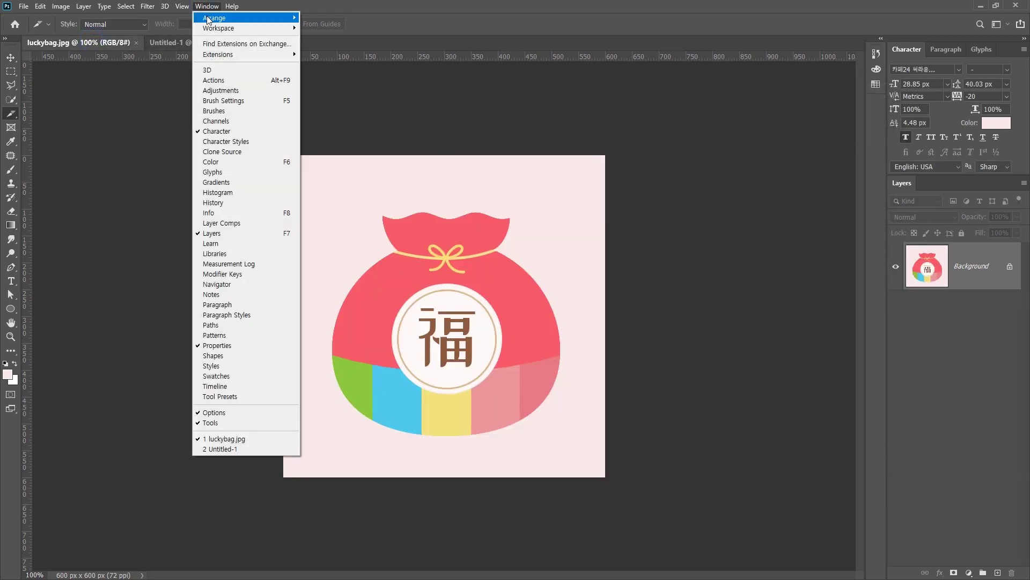
pyautogui.moveTo(209, 21)
pyautogui.click(354, 48)
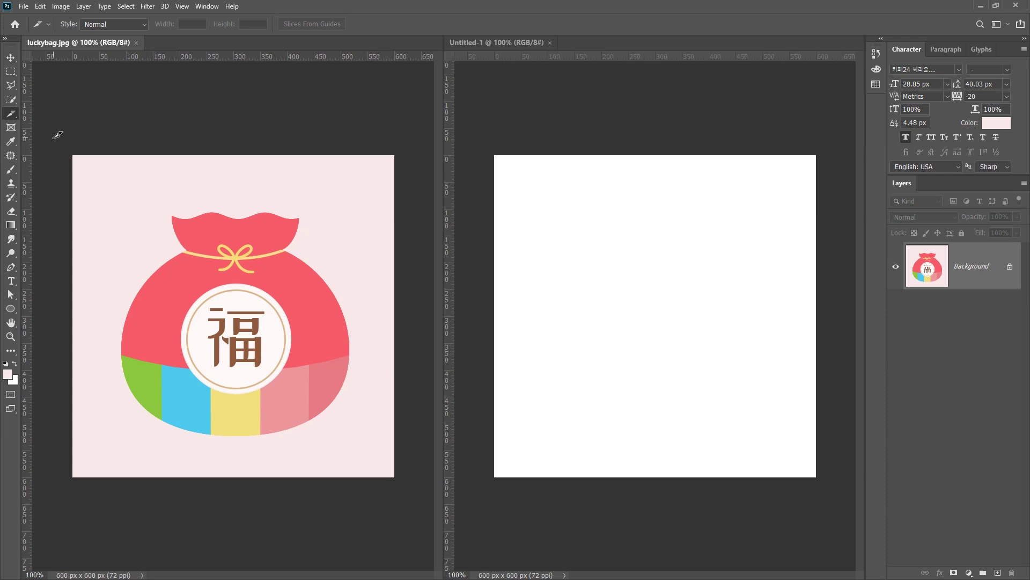
# - Sample the pale pink backdrop of luckybag.jpg and fill the new document's Background layer with it
pyautogui.moveTo(11, 142); pyautogui.dragTo(40, 141)
pyautogui.click(119, 178)
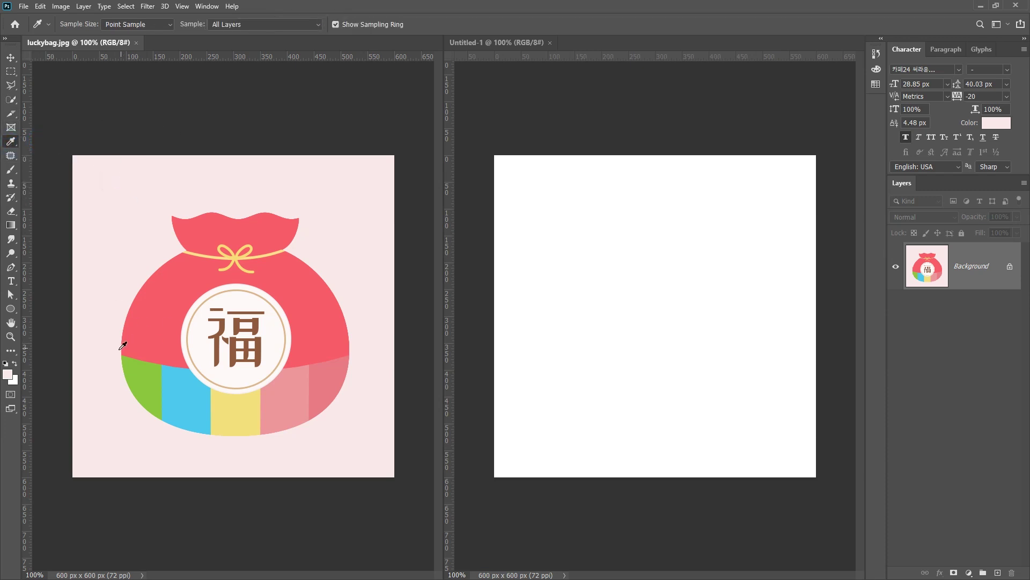
pyautogui.click(490, 46)
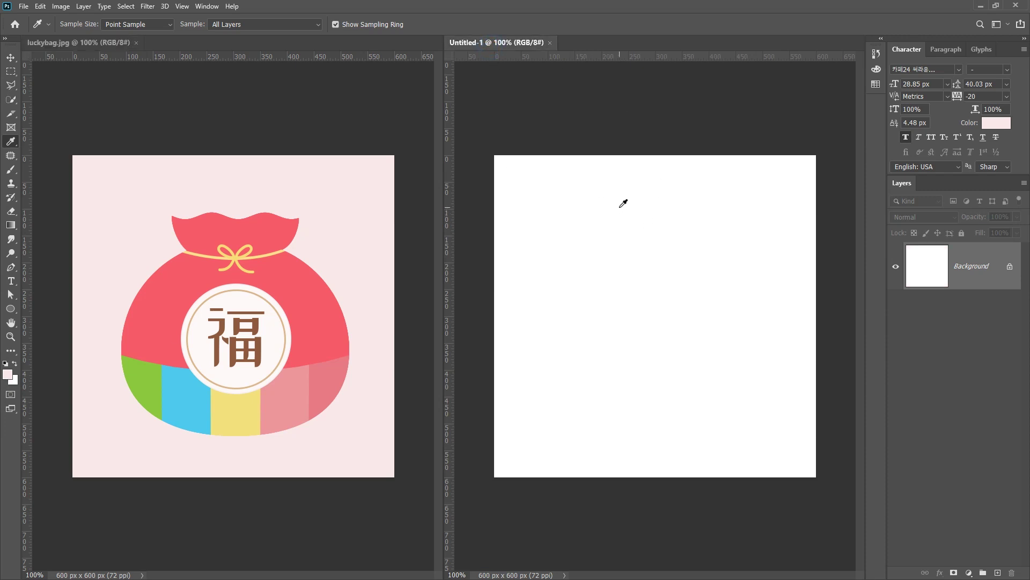
pyautogui.hotkey('alt', 'BackSpace')
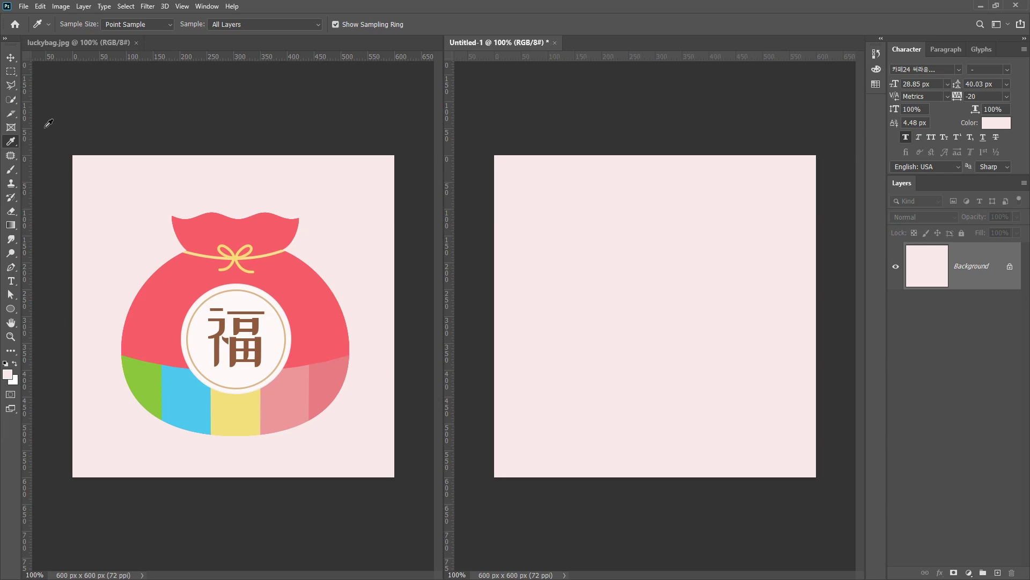
# - Set the Ellipse tool's fill to the red f65b69 sampled from the reference pouch
pyautogui.click(14, 309)
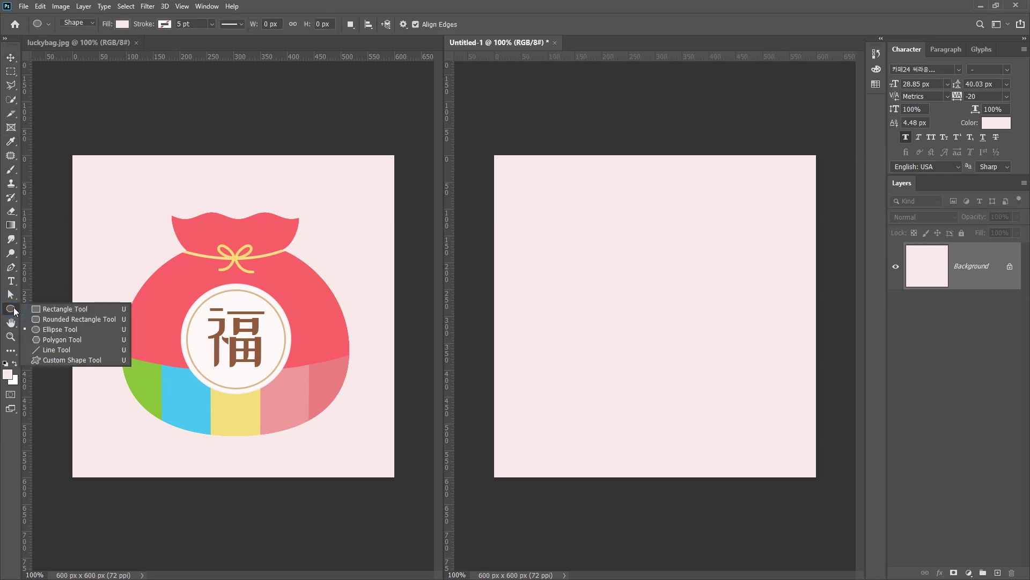
pyautogui.click(67, 328)
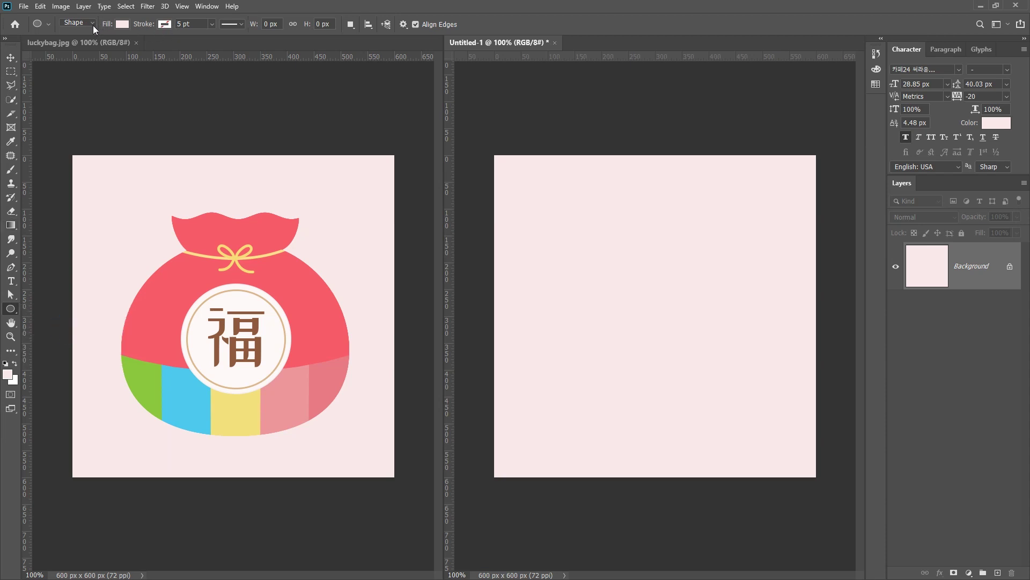
pyautogui.click(120, 24)
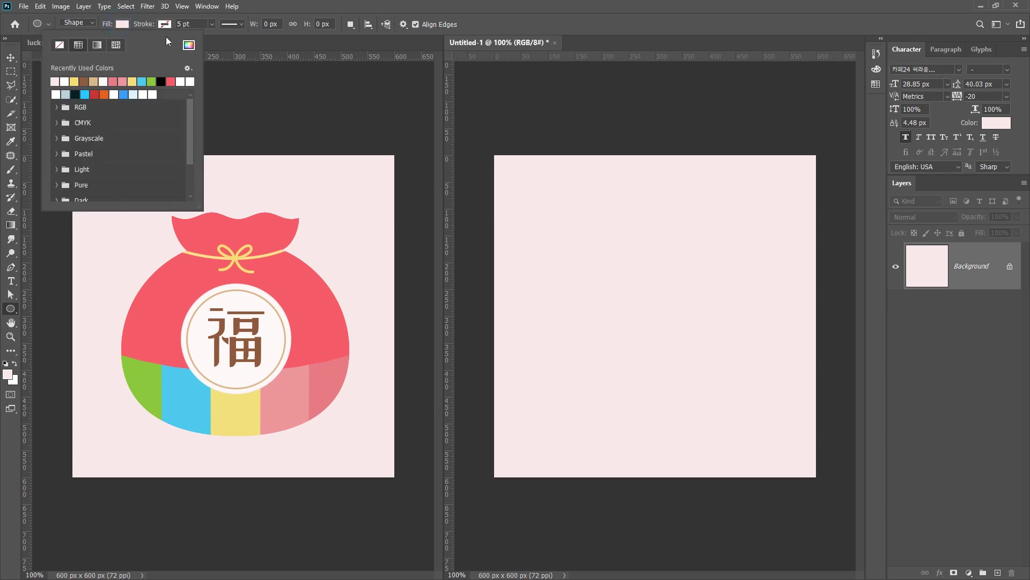
pyautogui.click(186, 47)
pyautogui.click(279, 234)
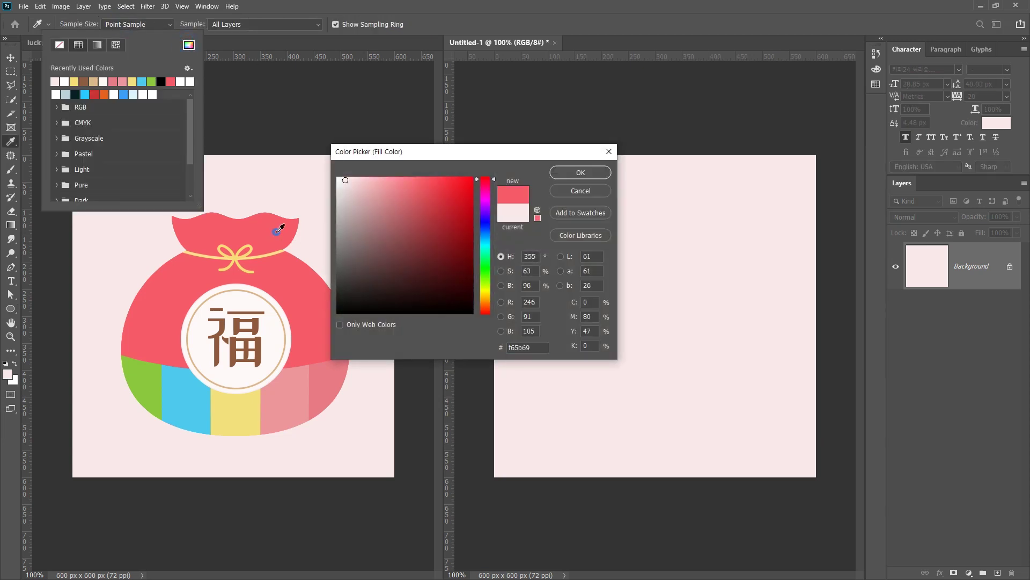
pyautogui.click(567, 173)
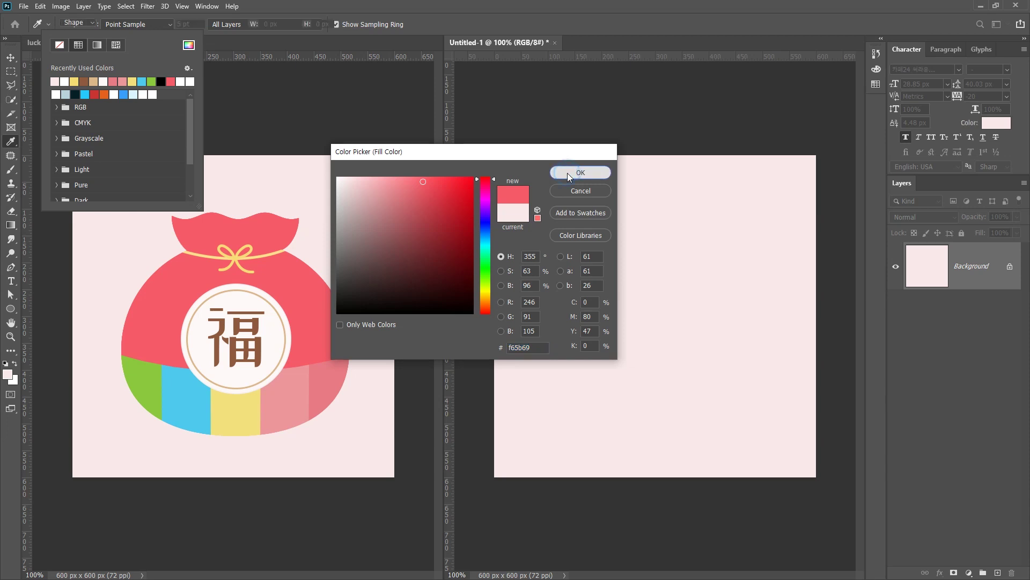
pyautogui.click(162, 15)
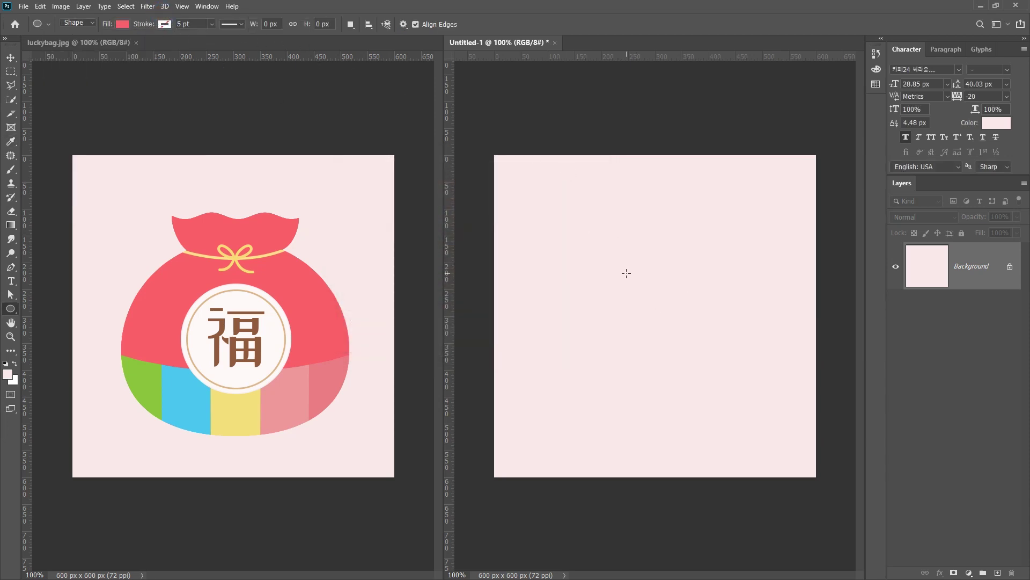
# - Create a 420 x 420 px red circle and move it to the lower middle of the canvas
pyautogui.click(636, 301)
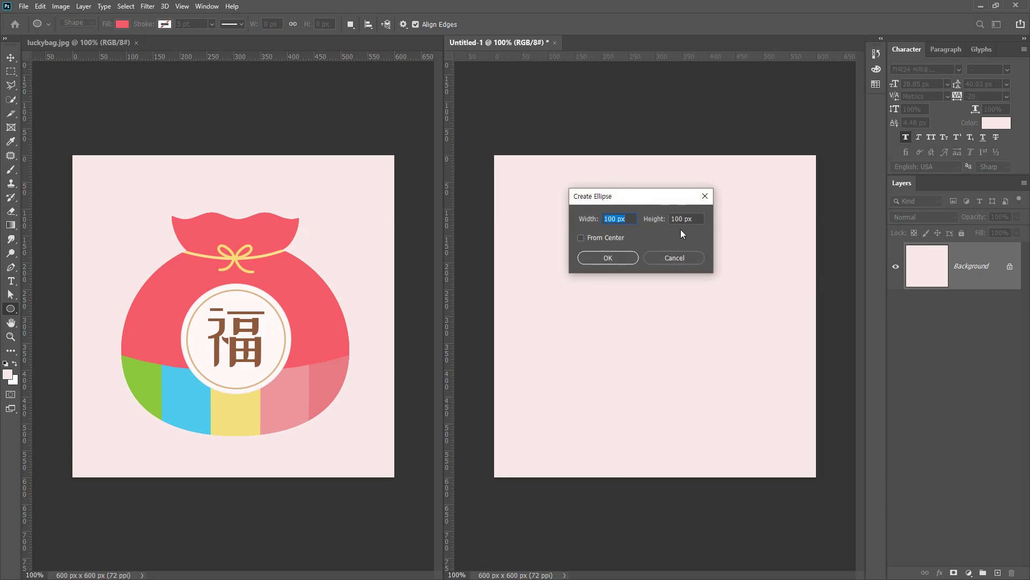
pyautogui.write('420')
pyautogui.press('Tab')
pyautogui.write('420')
pyautogui.press('Return')
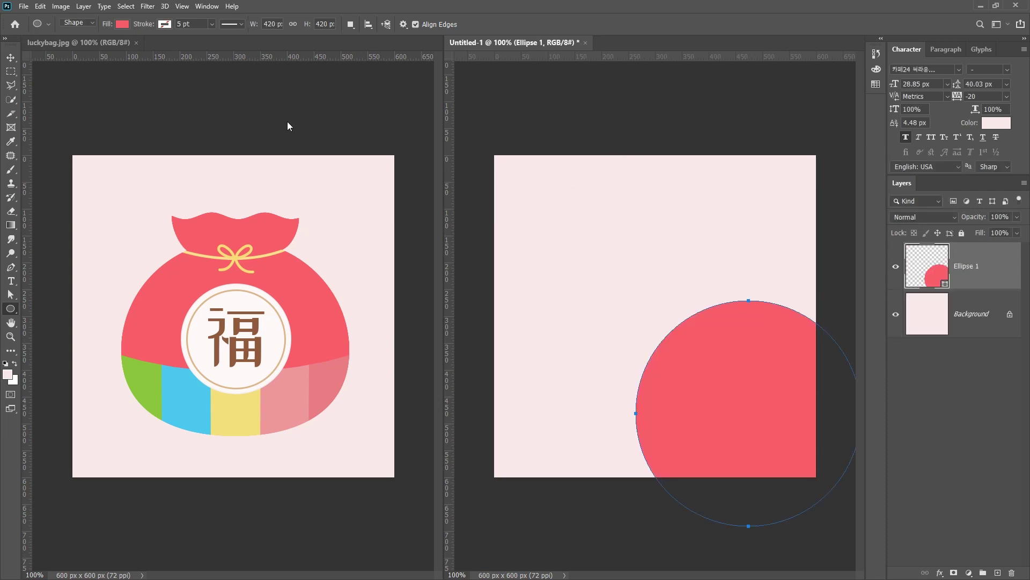
pyautogui.click(12, 57)
pyautogui.moveTo(733, 352); pyautogui.dragTo(643, 281)
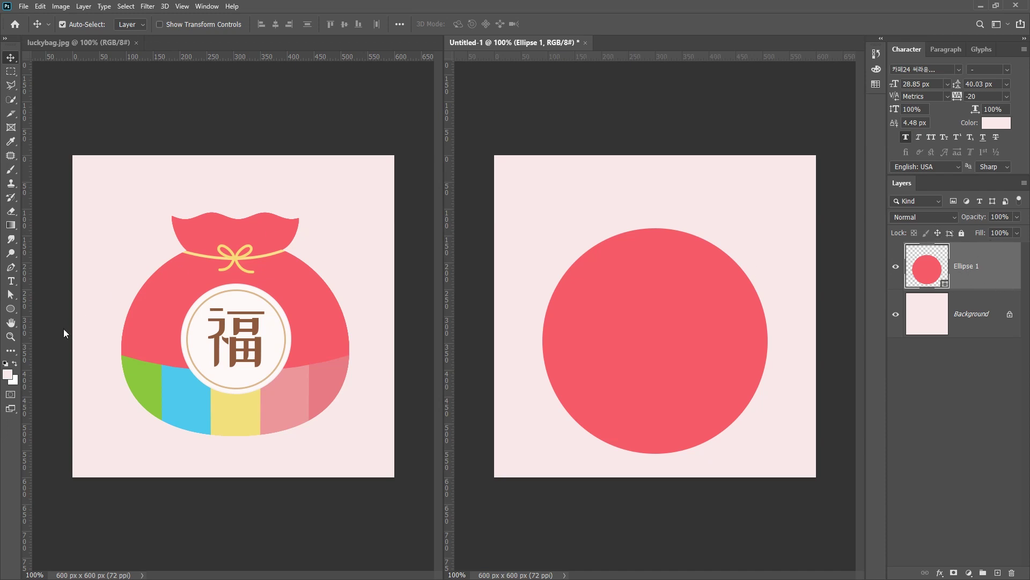
# - Reshape the circle into a pouch body by lowering its two side anchors and its top anchor, leaving it about 365 px high
pyautogui.click(11, 297)
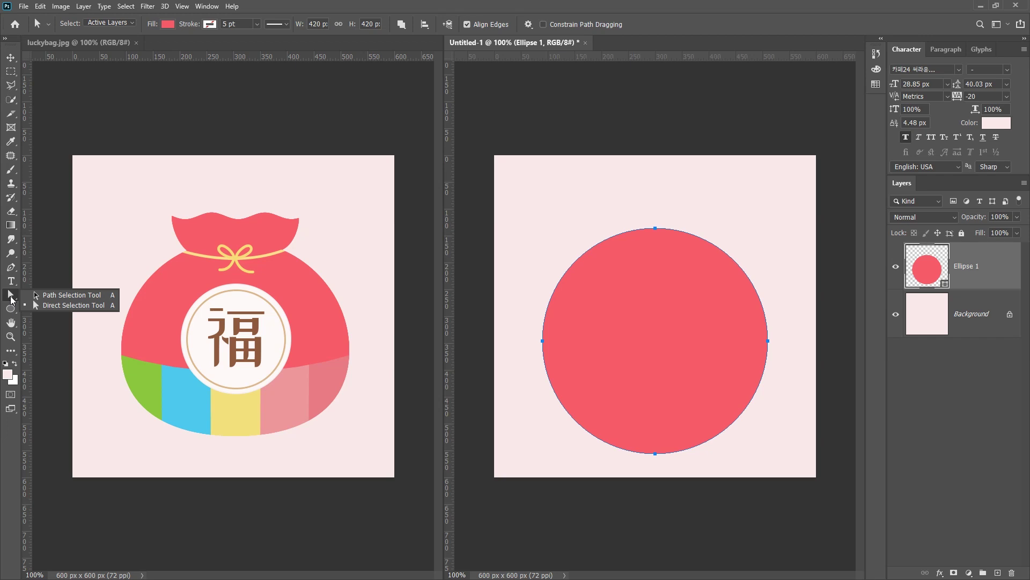
pyautogui.click(62, 306)
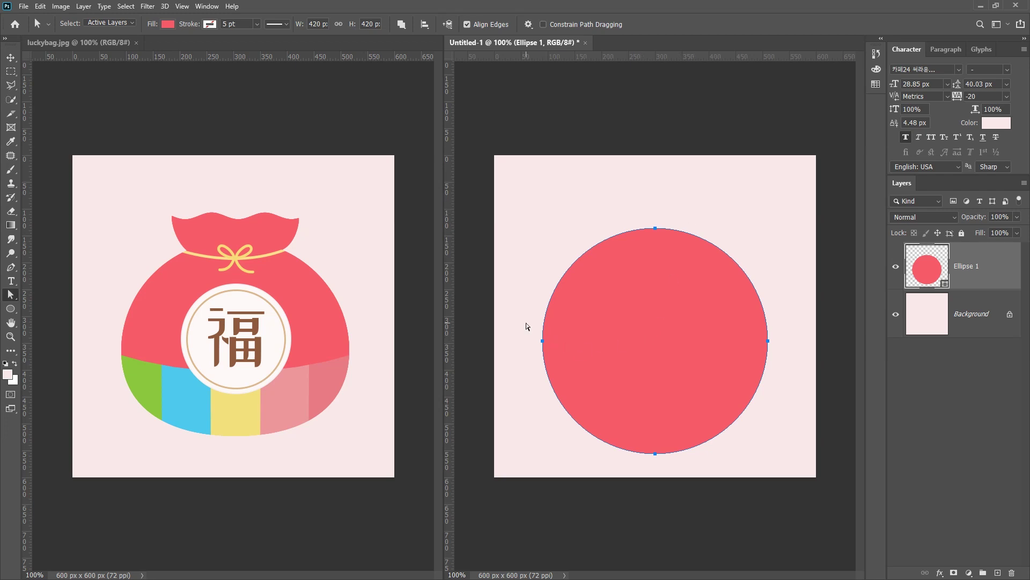
pyautogui.moveTo(525, 323); pyautogui.dragTo(766, 365)
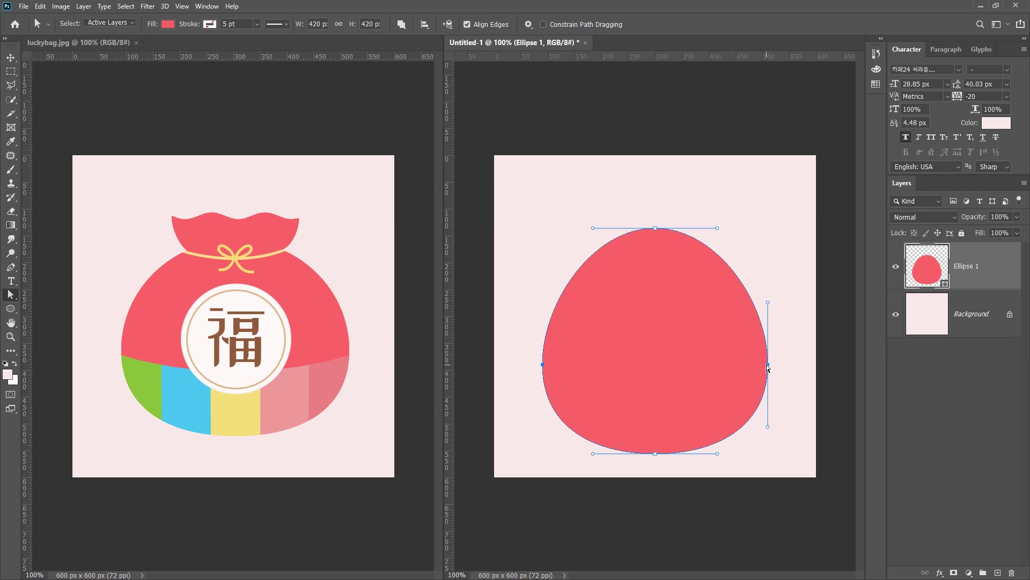
pyautogui.keyDown('shift'); pyautogui.click(655, 228); pyautogui.keyUp('shift')
pyautogui.moveTo(650, 216); pyautogui.dragTo(654, 258)
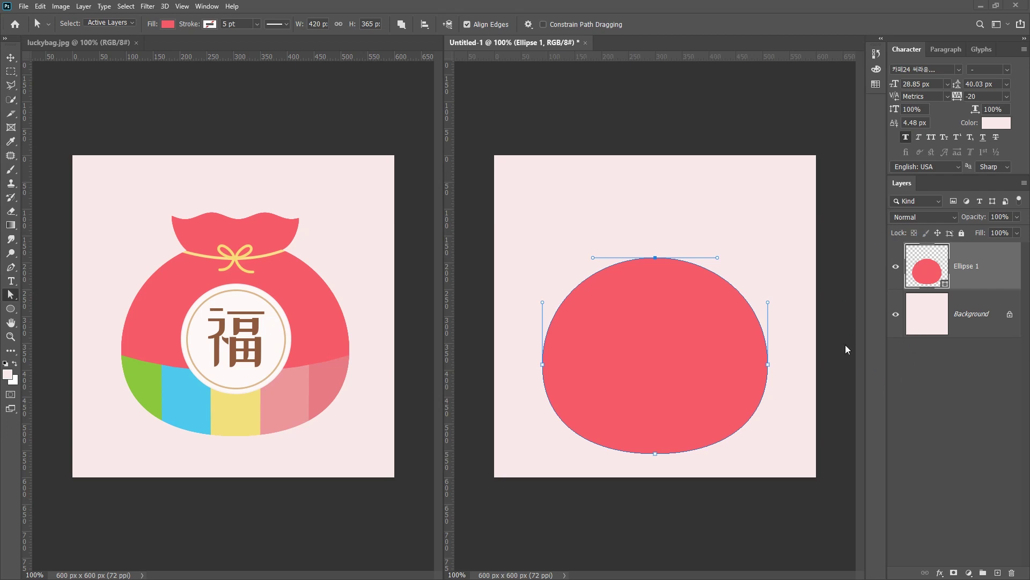
pyautogui.click(727, 306)
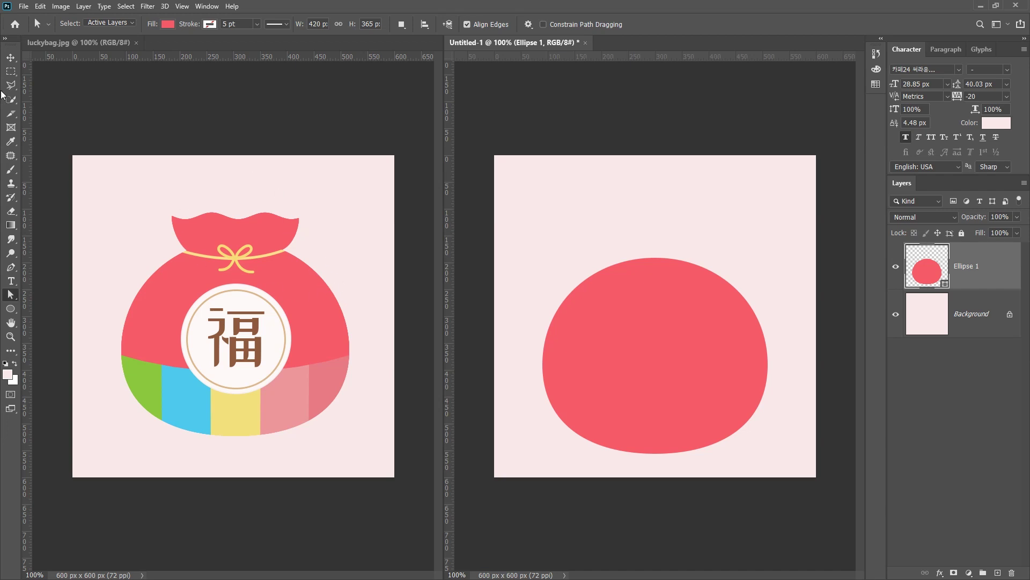
# - Create a red 240 x 160 px ellipse and move it directly above the pouch body
pyautogui.click(18, 308)
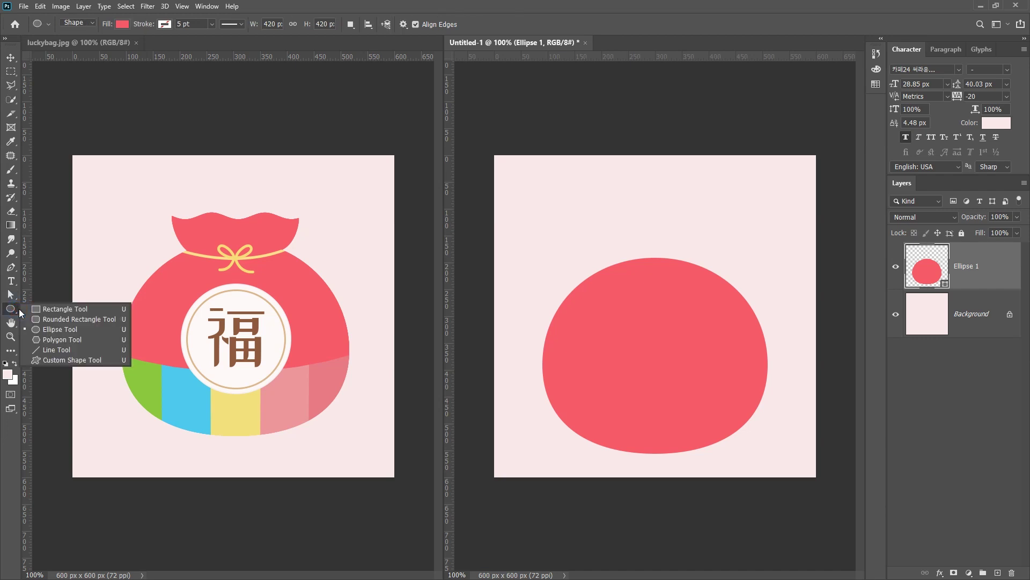
pyautogui.click(62, 328)
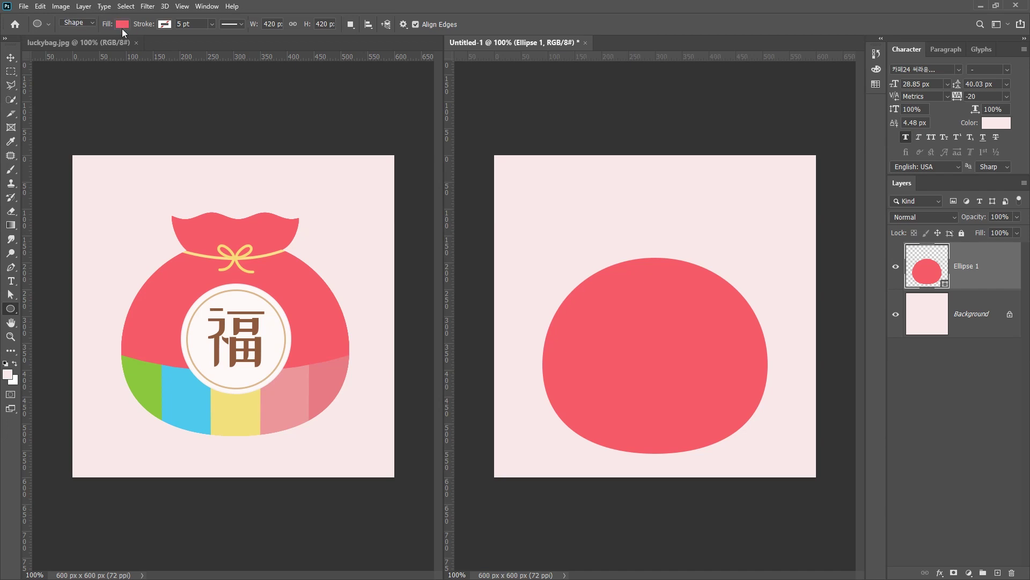
pyautogui.click(653, 247)
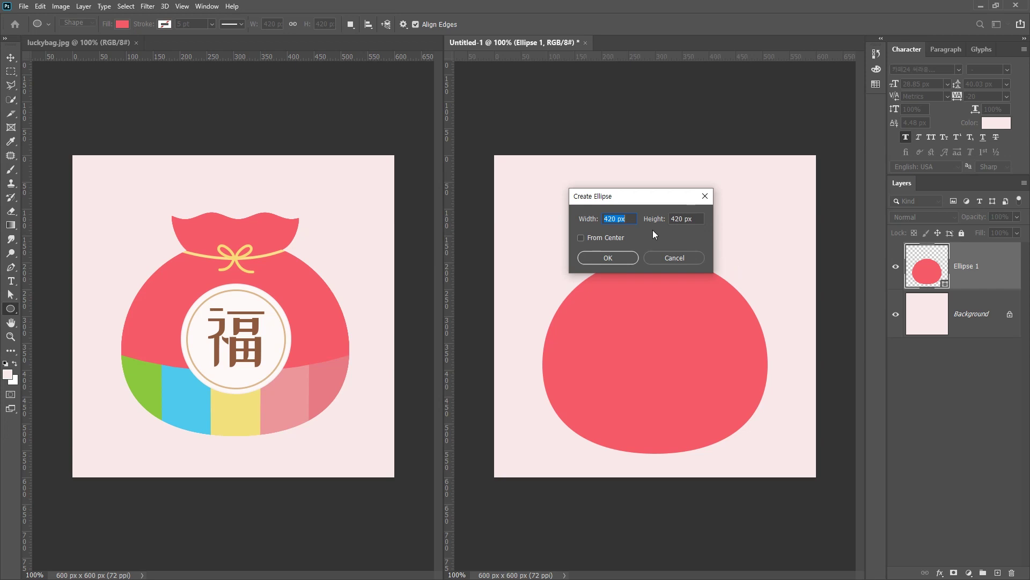
pyautogui.write('240')
pyautogui.press('Tab')
pyautogui.write('160')
pyautogui.press('Return')
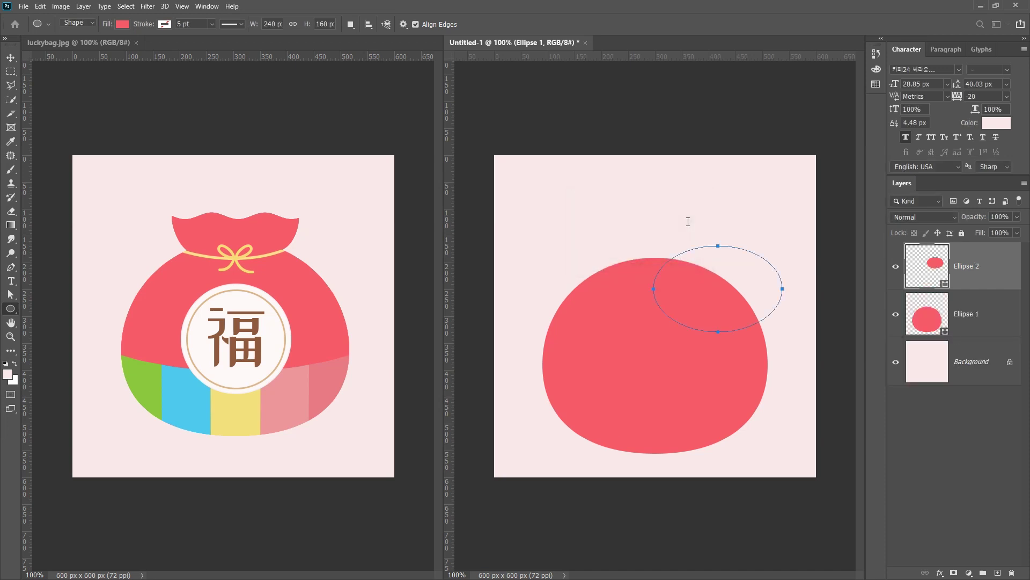
pyautogui.press('v')
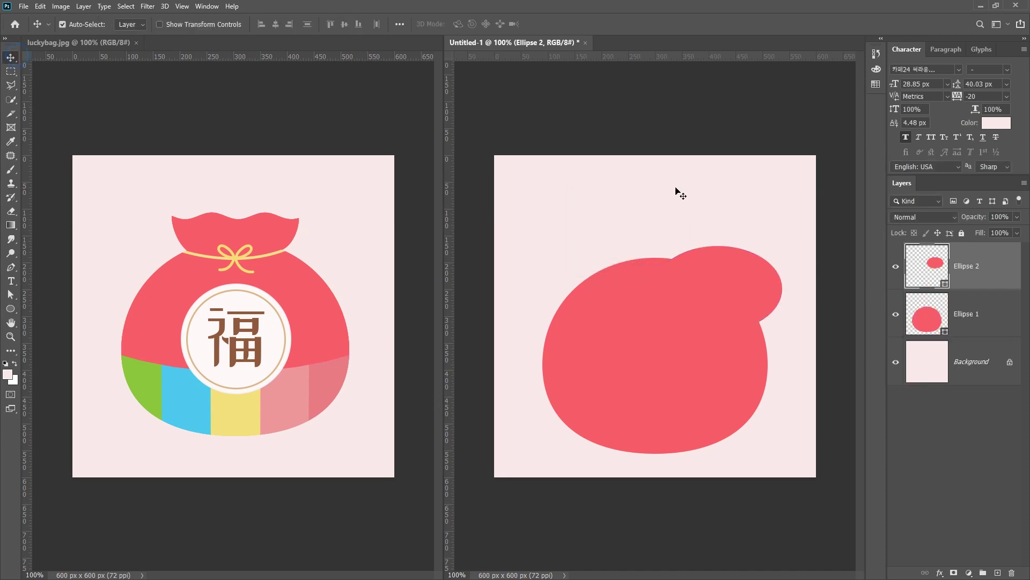
pyautogui.moveTo(742, 268); pyautogui.dragTo(697, 192)
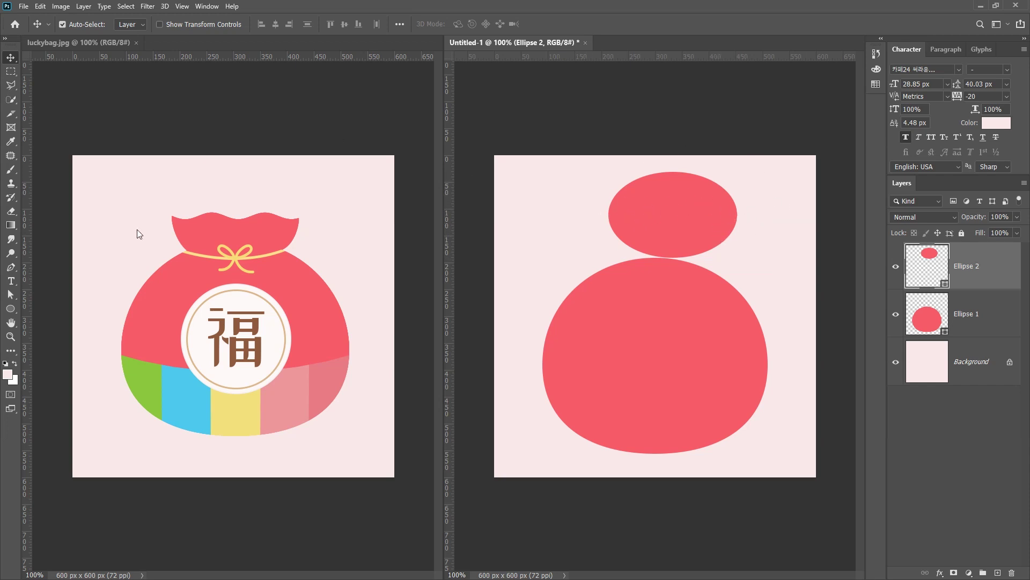
# - Delete the small ellipse's top anchor point with the Direct Selection tool to leave only its lower half
pyautogui.click(16, 295)
pyautogui.rightClick(15, 296)
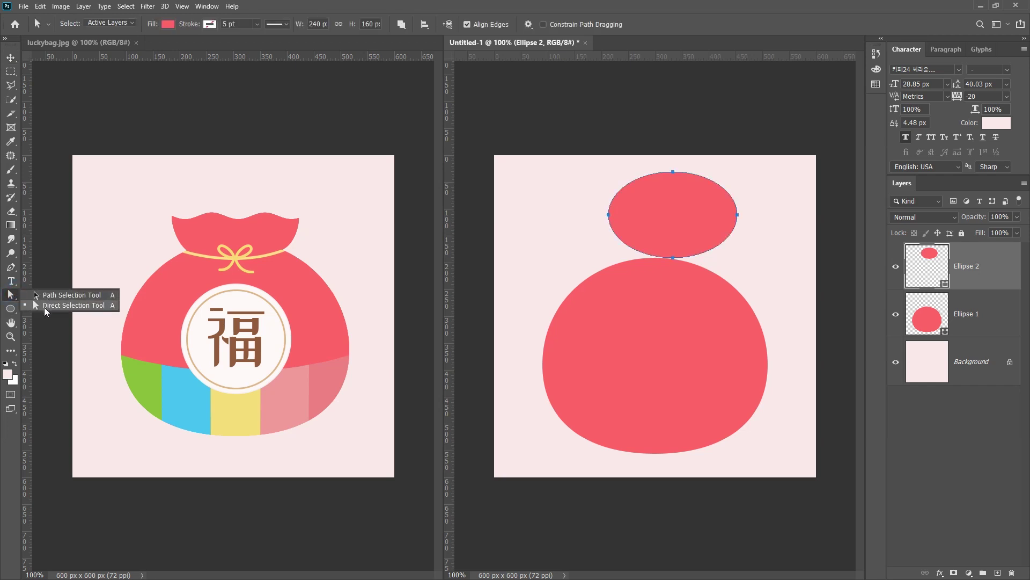
pyautogui.click(56, 304)
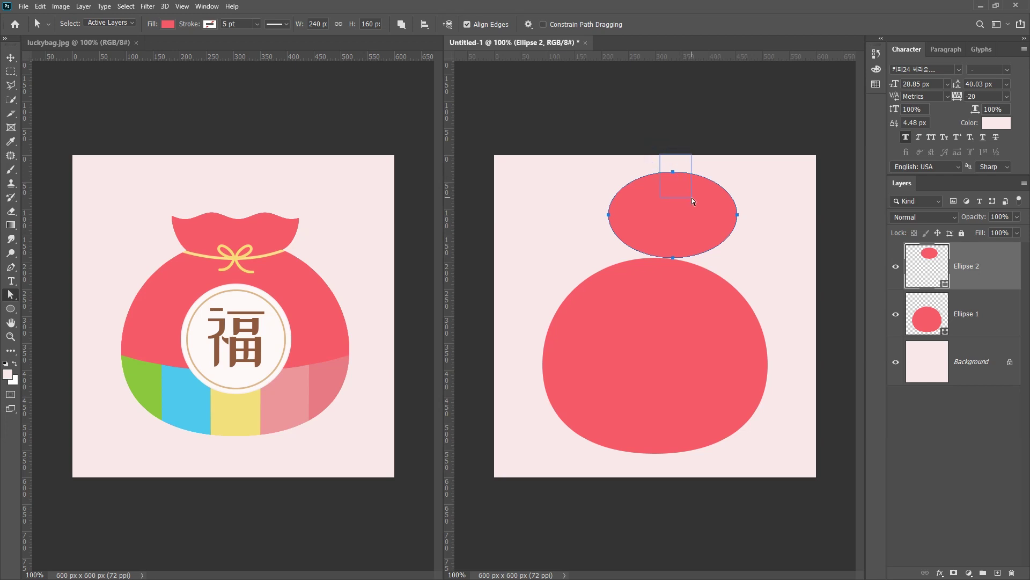
pyautogui.moveTo(692, 197); pyautogui.dragTo(694, 199)
pyautogui.press('Delete')
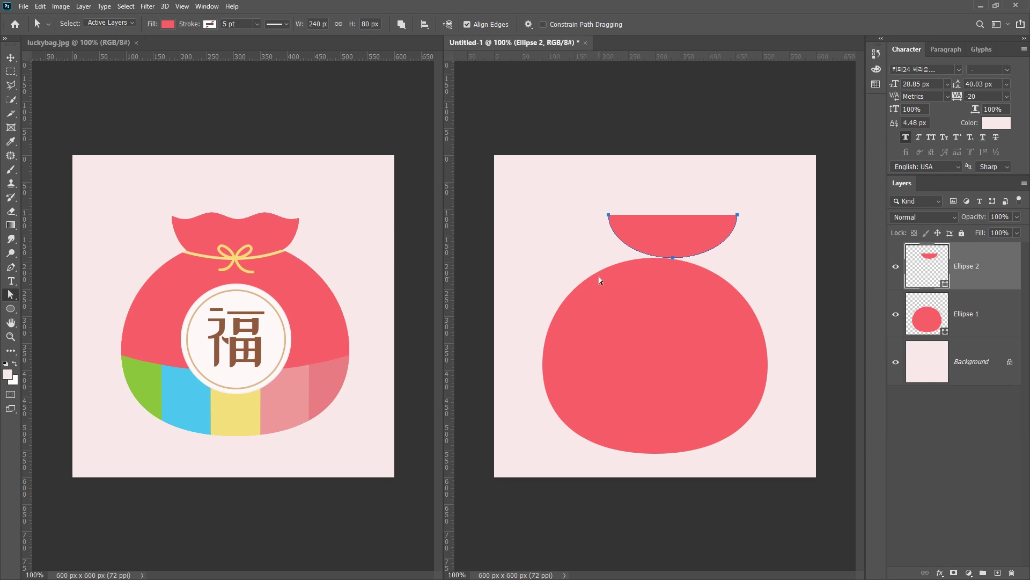
# - Start the Wave distortion filter on the half ellipse, converting its shape layer to a smart object
pyautogui.click(153, 9)
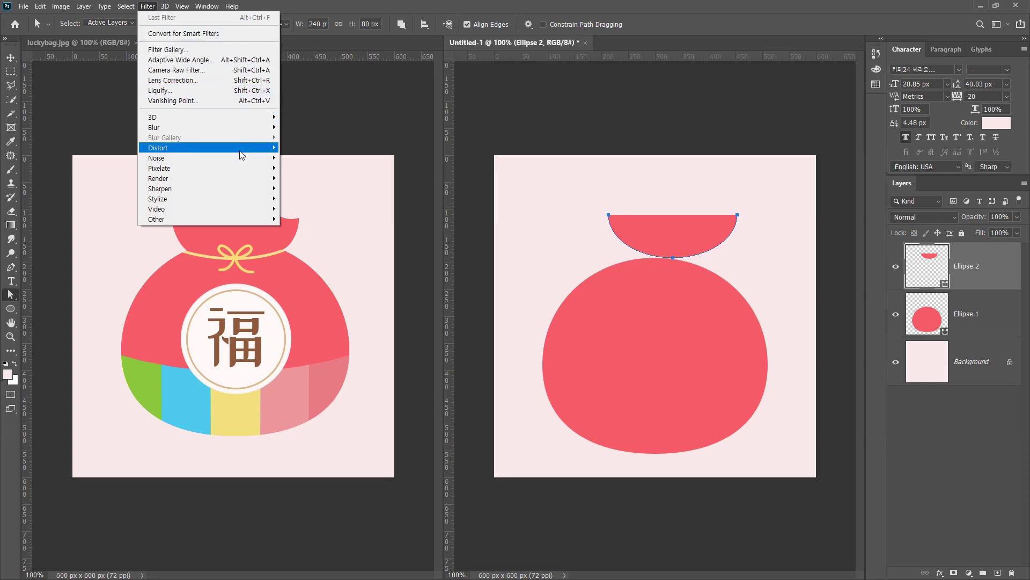
pyautogui.moveTo(241, 155)
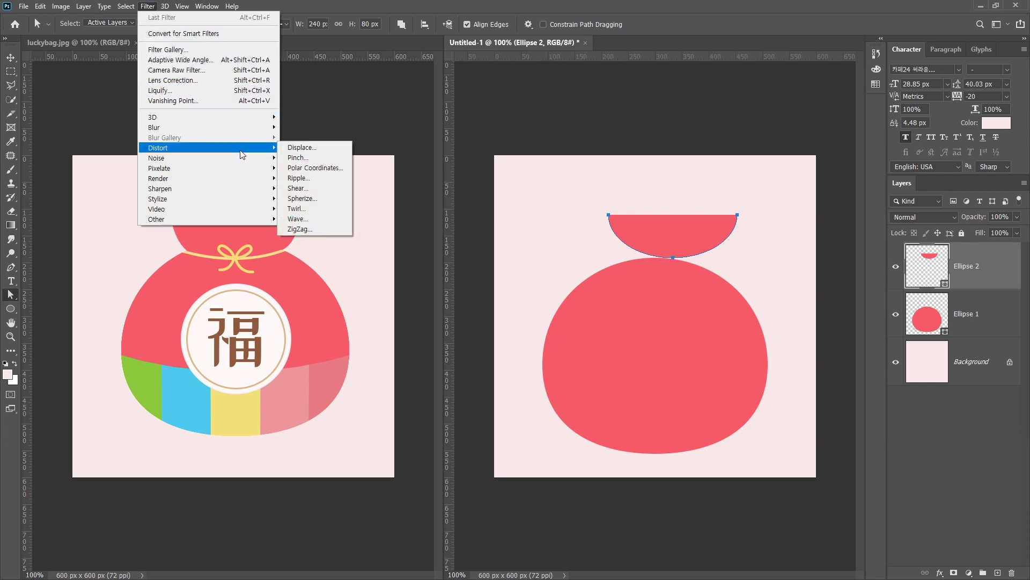
pyautogui.click(326, 219)
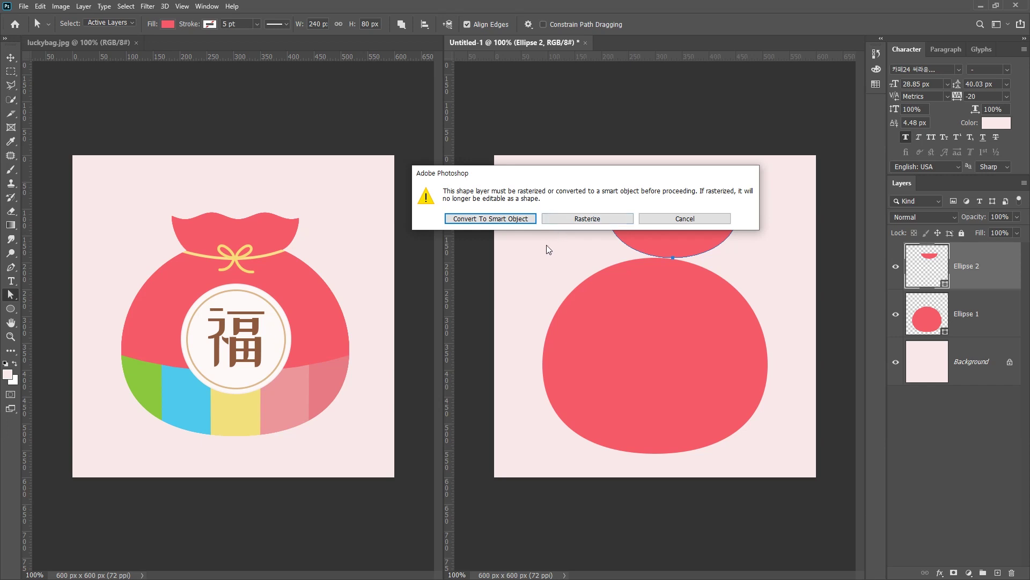
pyautogui.click(511, 224)
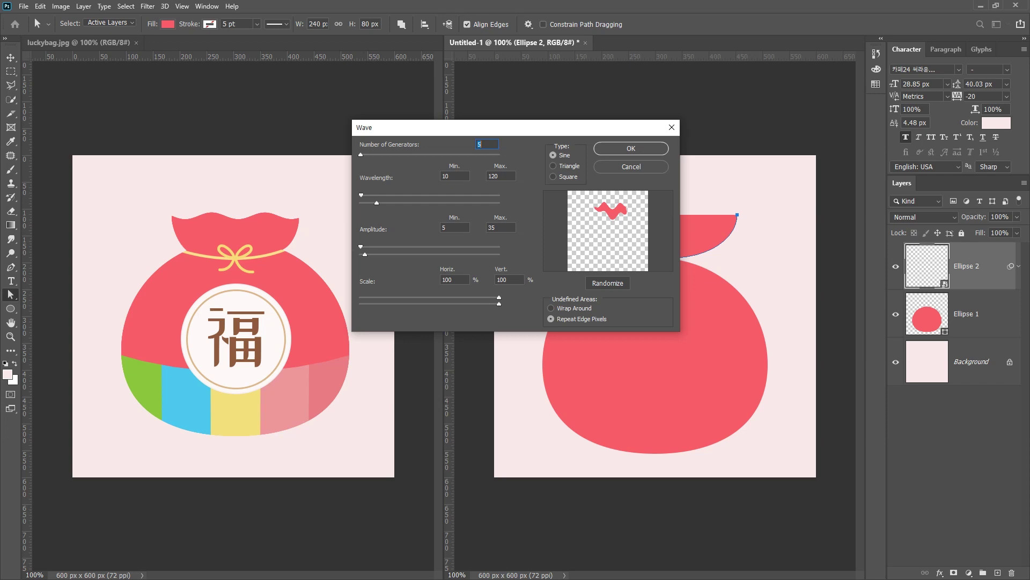
pyautogui.press('Return')
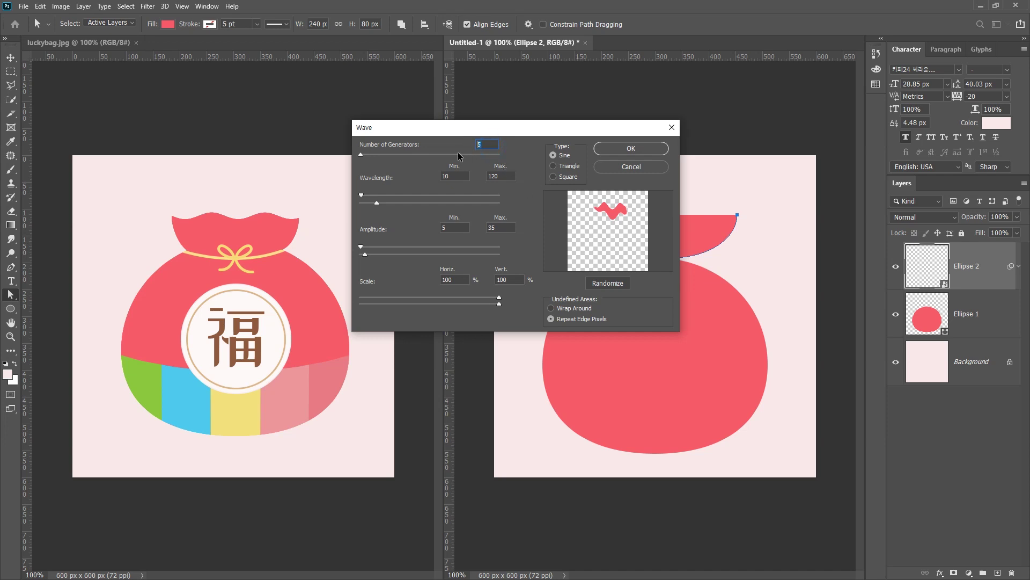
# - Set the Wave filter to 12 generators with a minimum wavelength of 51 and a maximum of 52
pyautogui.write('12')
pyautogui.doubleClick(461, 175)
pyautogui.write('51')
pyautogui.doubleClick(502, 177)
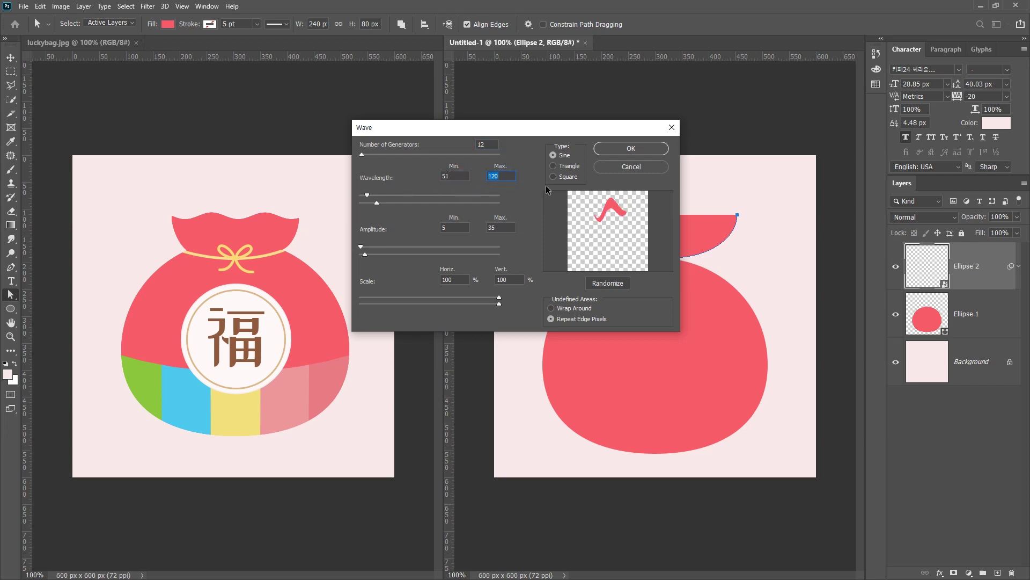
pyautogui.write('52')
# - Set the wave amplitude to a minimum of 1 and a maximum of 2, and the horizontal scale to 1%
pyautogui.doubleClick(457, 228)
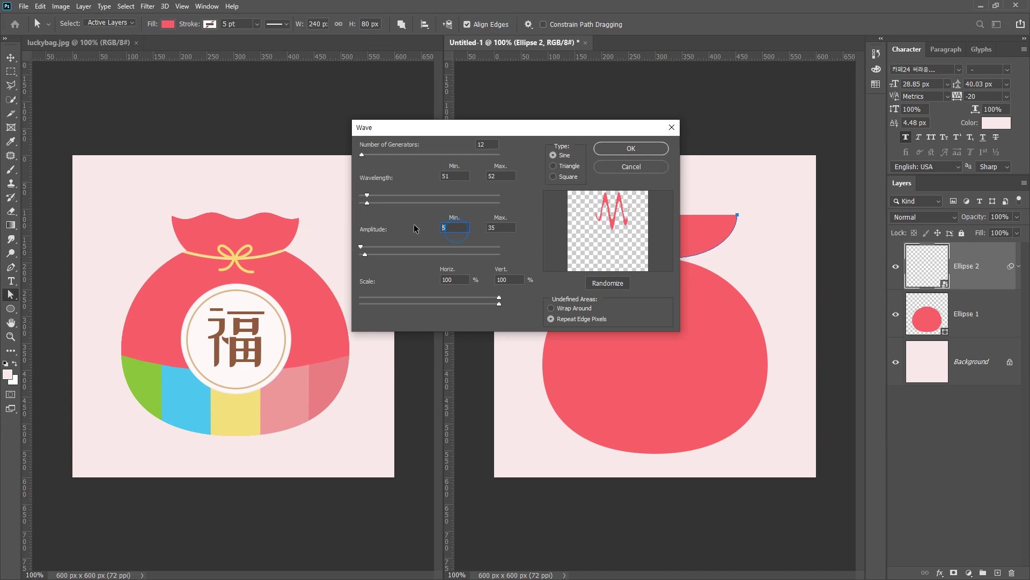
pyautogui.write('1')
pyautogui.doubleClick(501, 227)
pyautogui.write('1')
pyautogui.press('BackSpace')
pyautogui.write('2')
pyautogui.press('Tab')
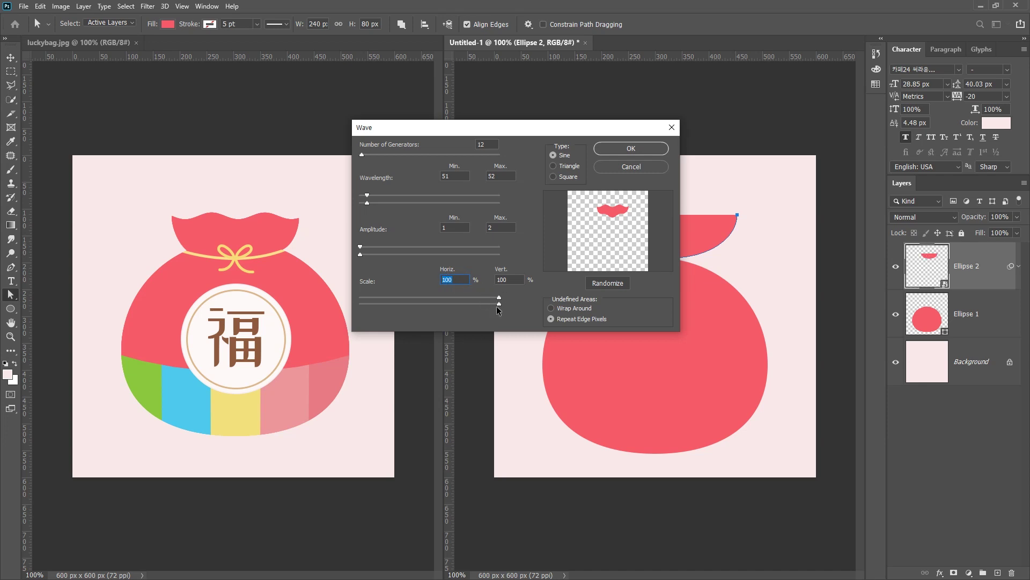
pyautogui.write('1')
pyautogui.press('Return')
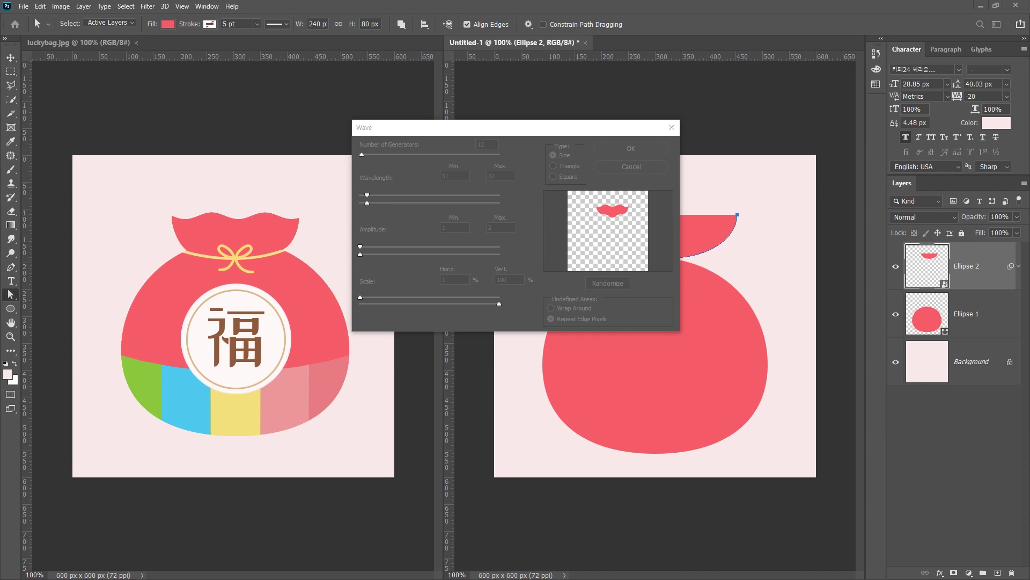
# - Switch to the browser to look at the YouTube channel's video list, and return to the Wave filter settings
pyautogui.hotkey('alt', 'Tab')
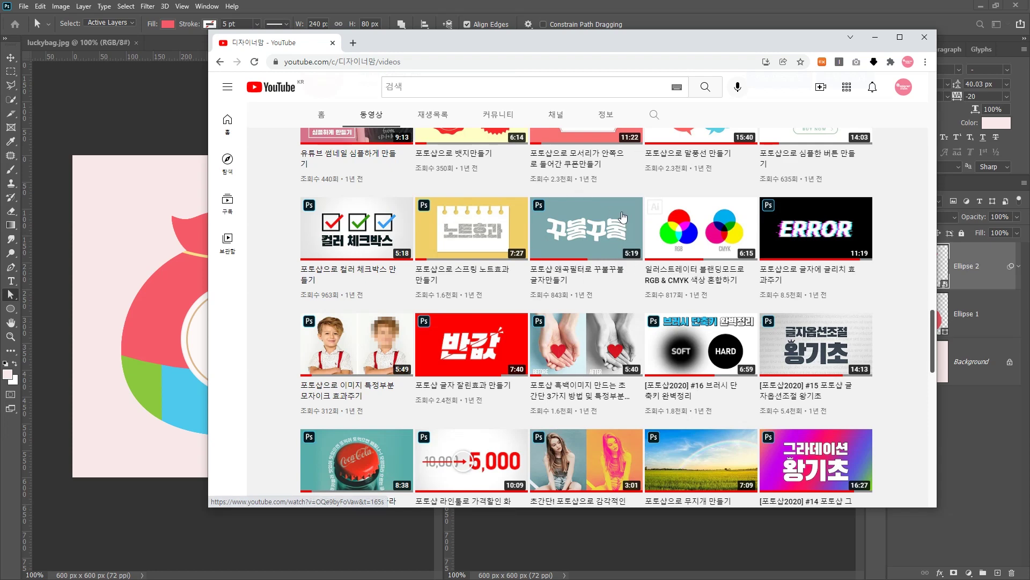
pyautogui.press('super+Down')
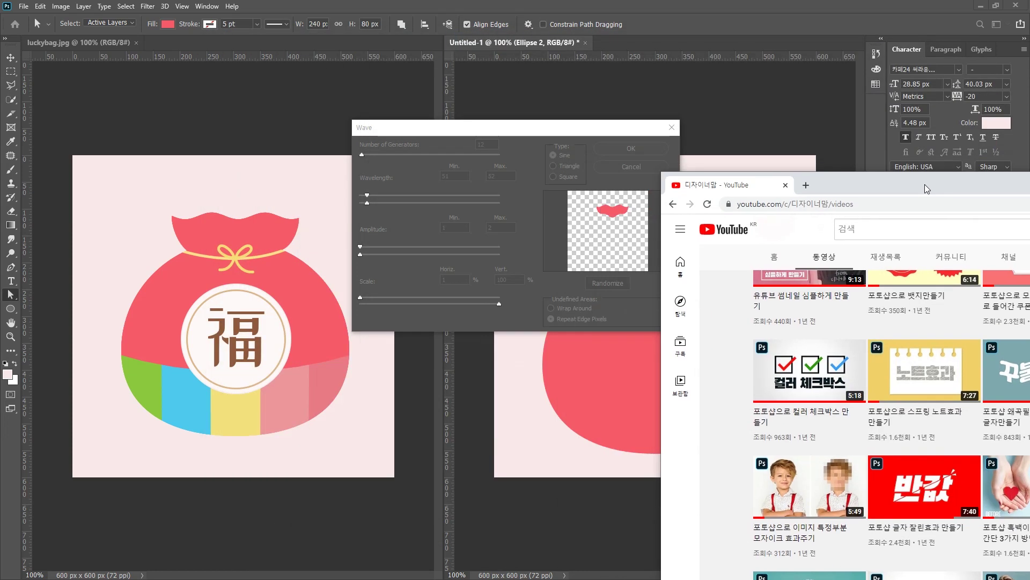
pyautogui.click(524, 131)
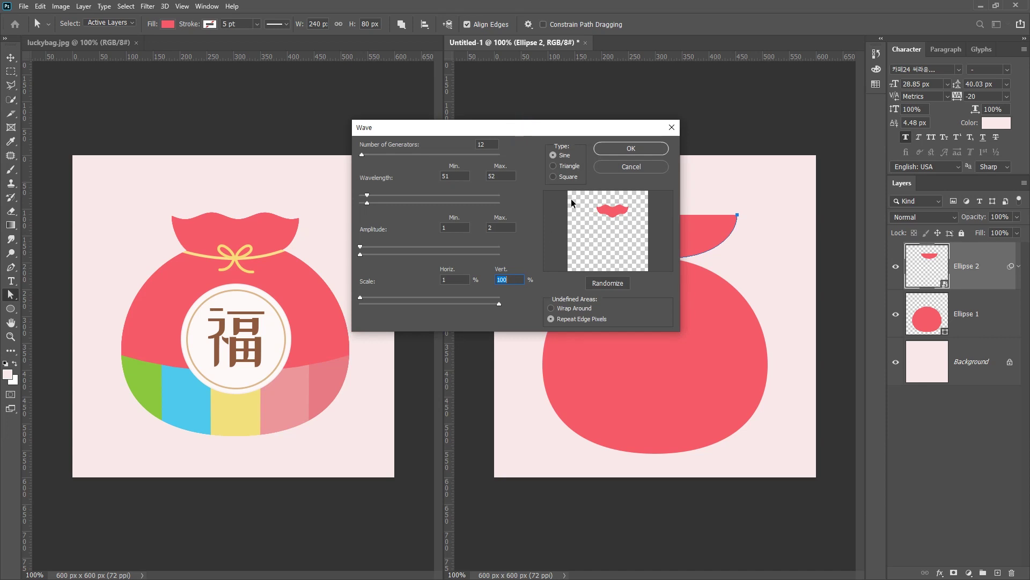
# - Apply the Wave filter to the half ellipse and select its smart filter mask for editing
pyautogui.click(639, 150)
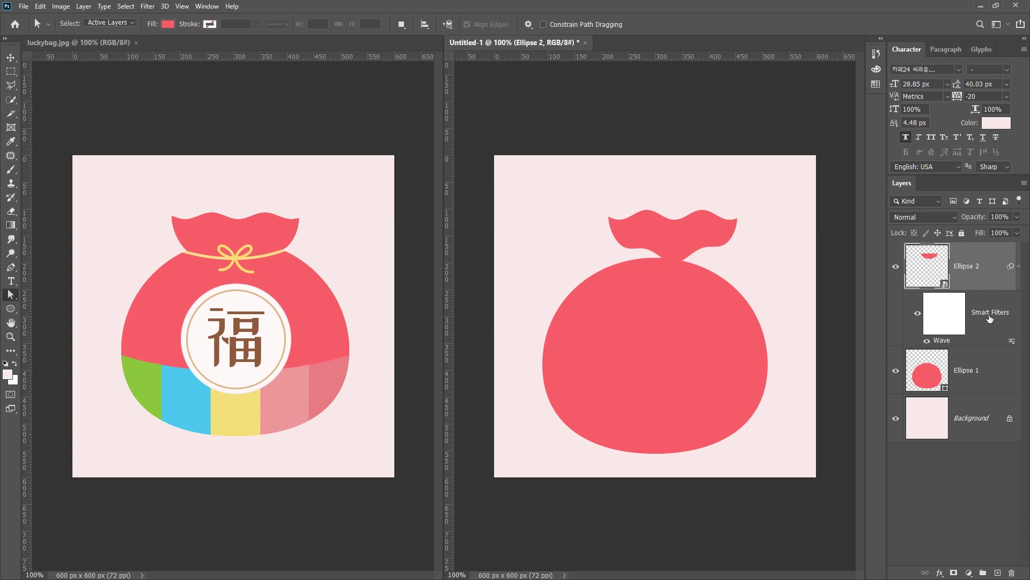
pyautogui.click(953, 316)
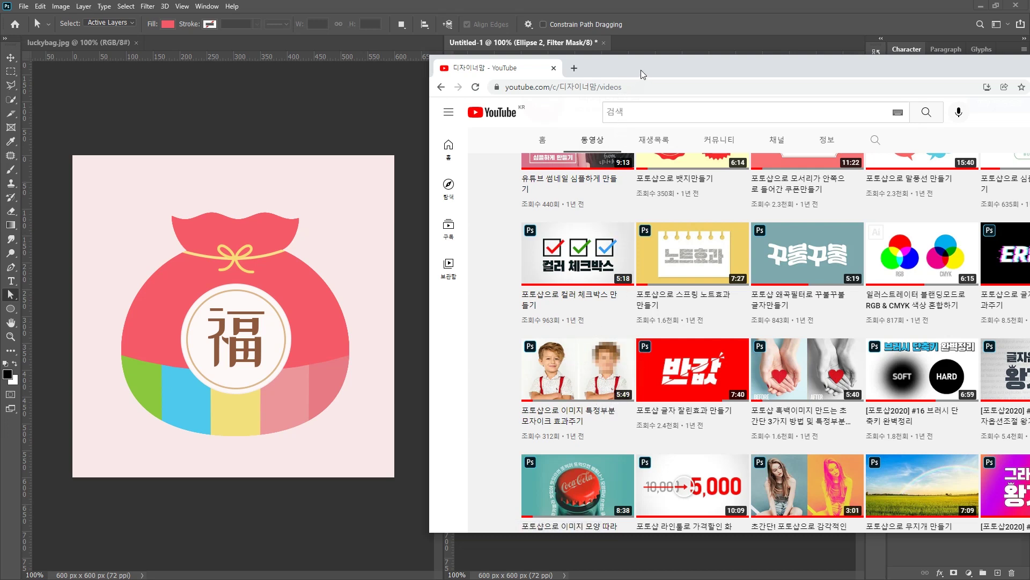
pyautogui.moveTo(643, 72); pyautogui.dragTo(652, 80)
pyautogui.hotkey('alt', 'Tab')
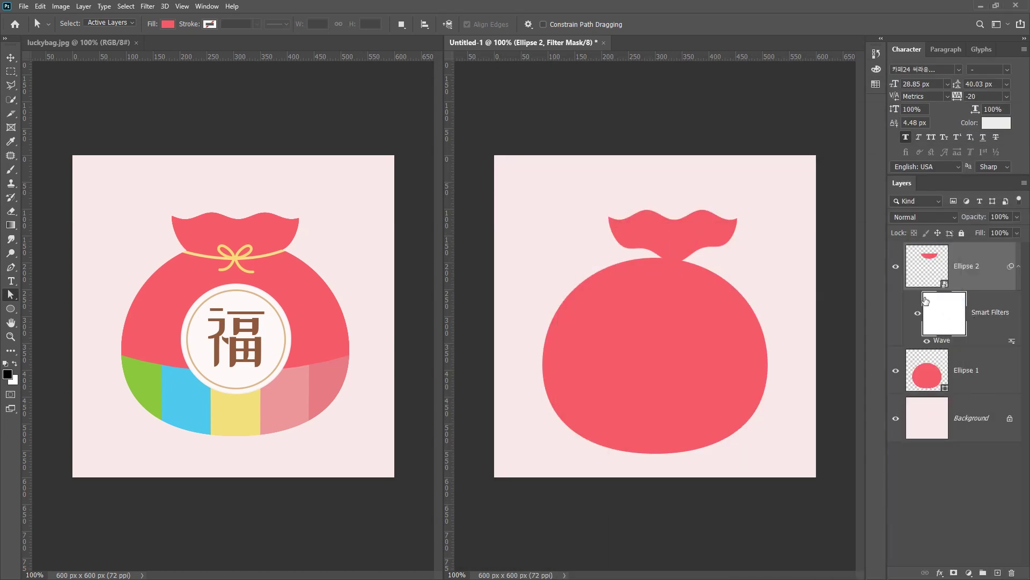
pyautogui.doubleClick(956, 322)
pyautogui.click(929, 273)
pyautogui.click(944, 318)
# - Prepare the Brush tool with a 22 px tip at 100% hardness and black (000000) as the foreground color
pyautogui.click(10, 170)
pyautogui.rightClick(10, 170)
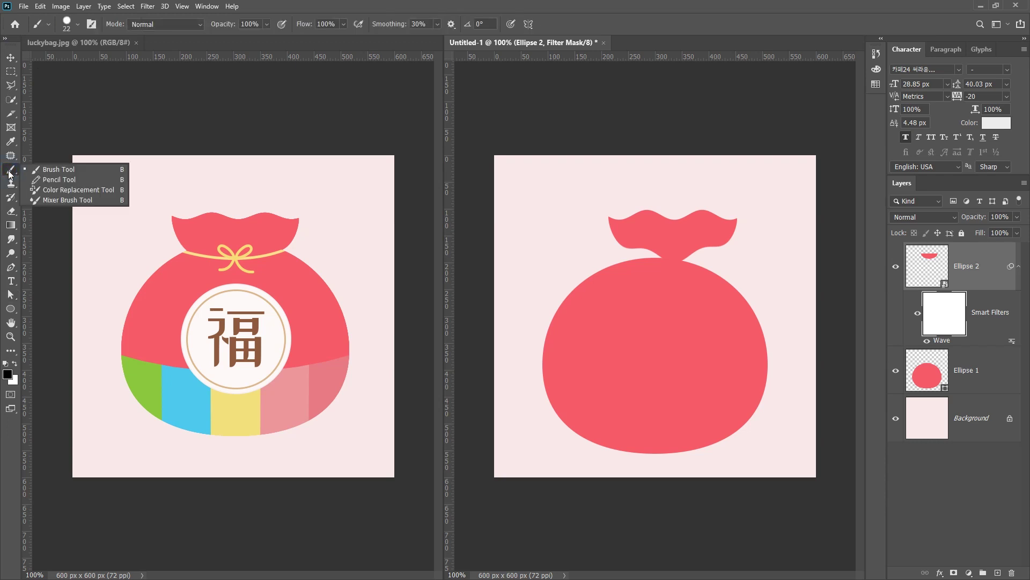
pyautogui.click(43, 169)
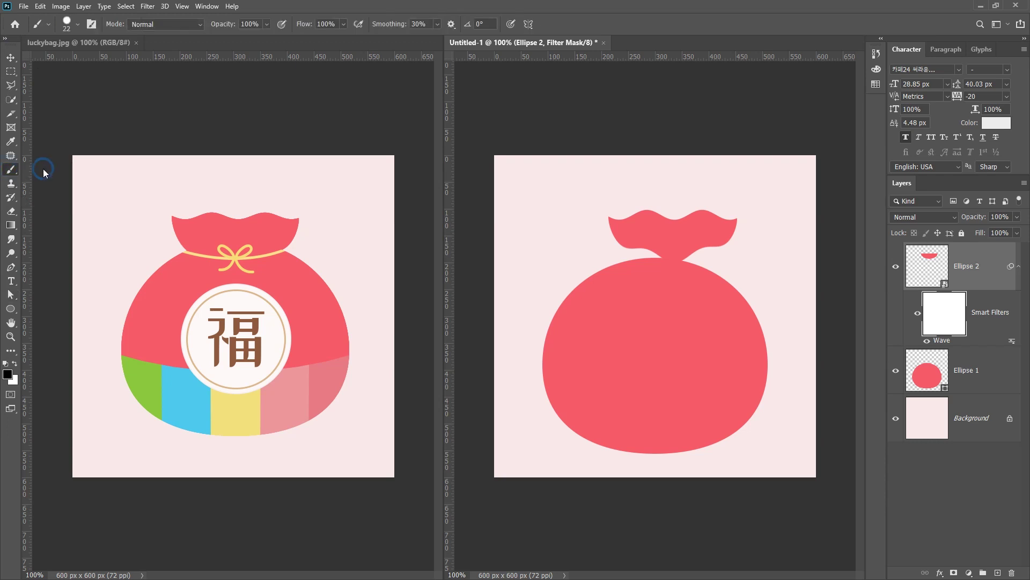
pyautogui.click(8, 376)
pyautogui.doubleClick(534, 347)
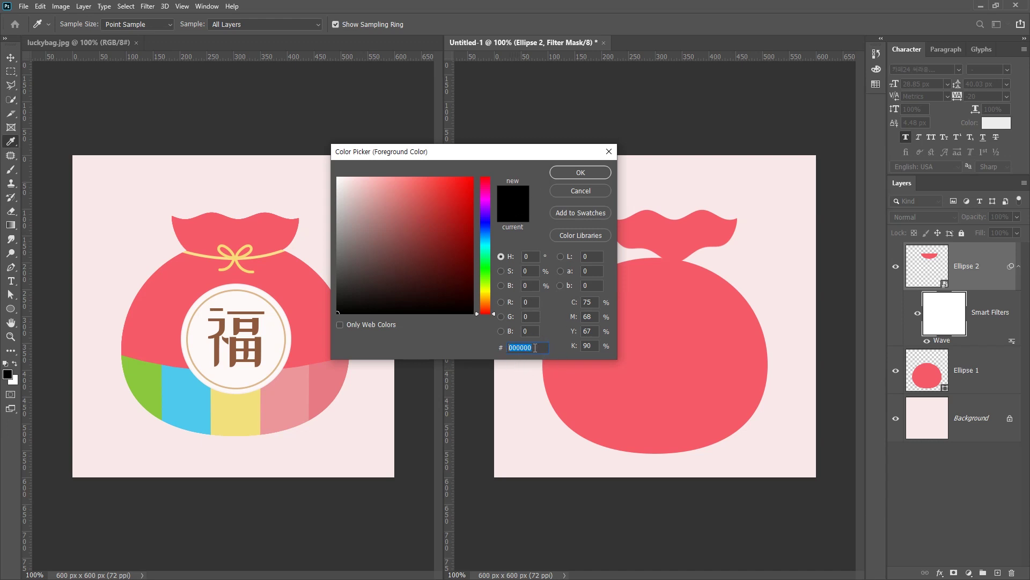
pyautogui.click(581, 172)
pyautogui.press('b')
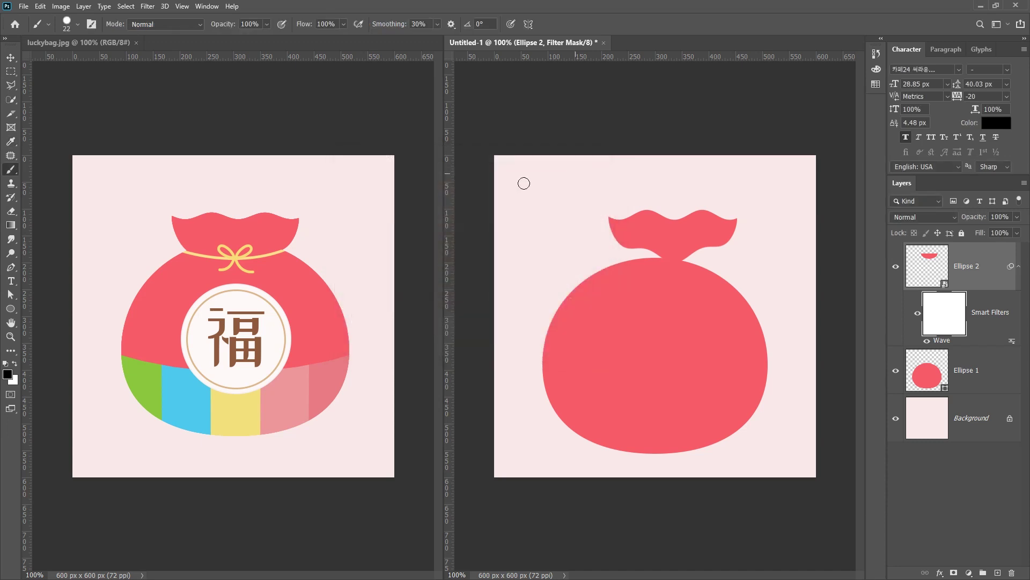
pyautogui.click(77, 24)
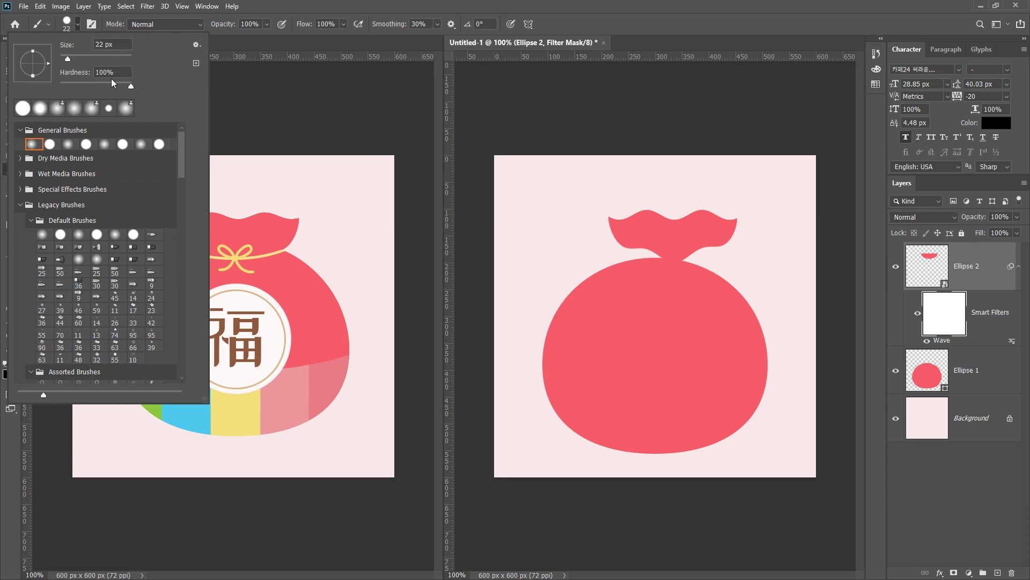
pyautogui.click(85, 26)
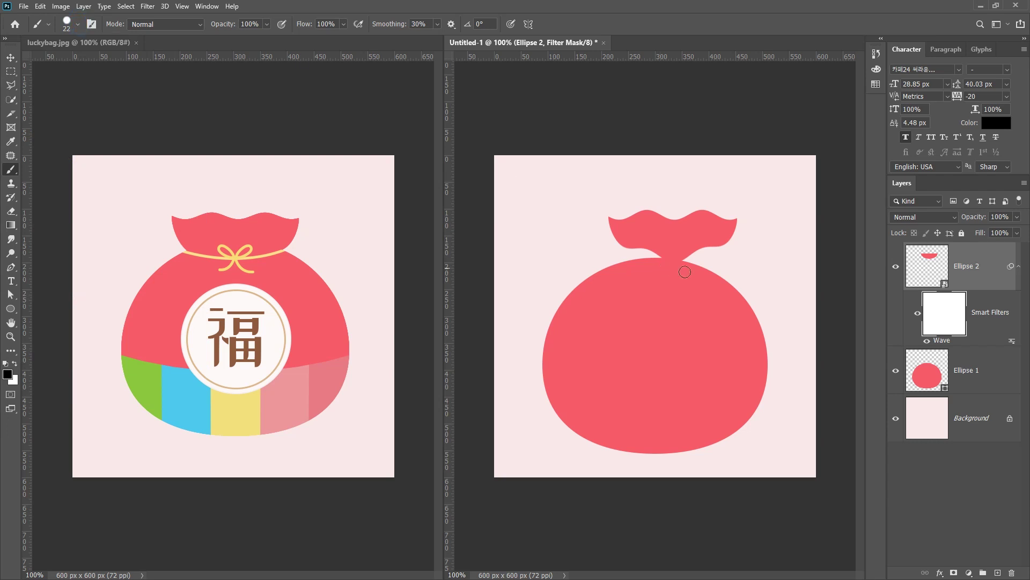
# - Paint black on the filter mask along the half ellipse's lower curve to remove the wave there, keeping the top edge wavy
pyautogui.hotkey('ctrl', '+')
pyautogui.scroll(3, 707, 254)
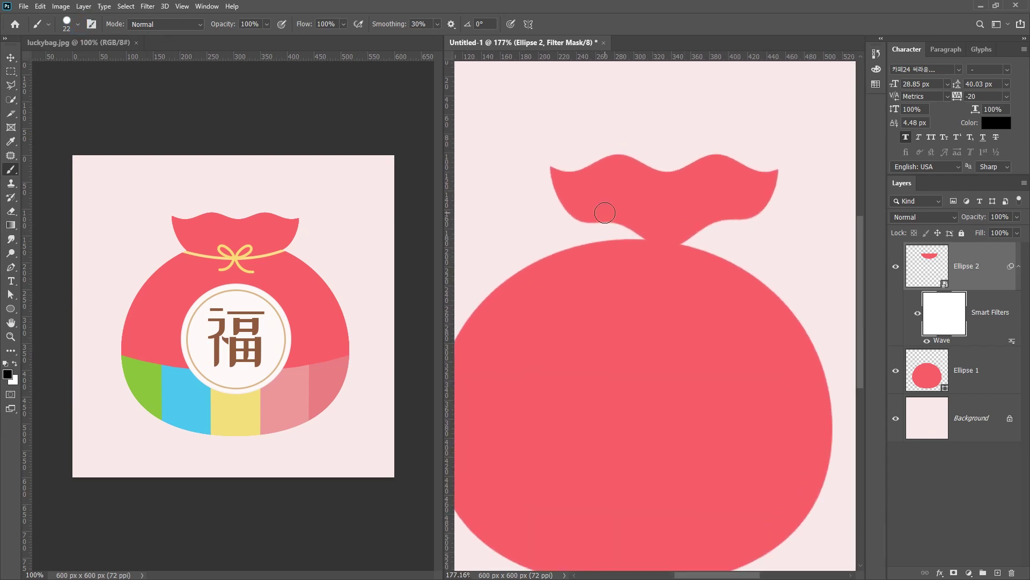
pyautogui.moveTo(581, 215)
pyautogui.mouseDown()
pyautogui.moveTo(659, 234)
pyautogui.moveTo(582, 223)
pyautogui.moveTo(544, 189)
pyautogui.moveTo(558, 203)
pyautogui.moveTo(543, 179)
pyautogui.mouseUp()
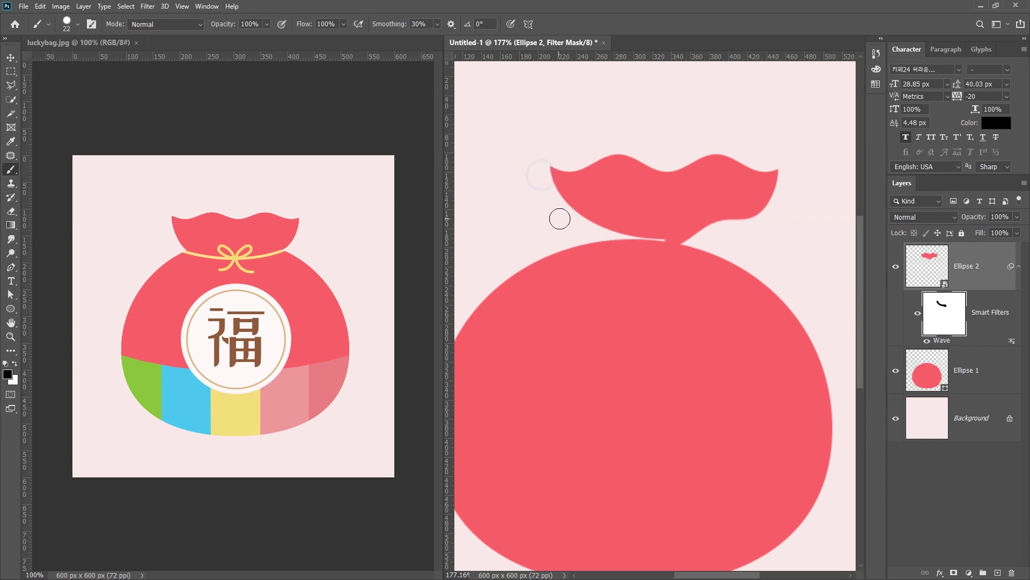
pyautogui.scroll(2, 601, 181)
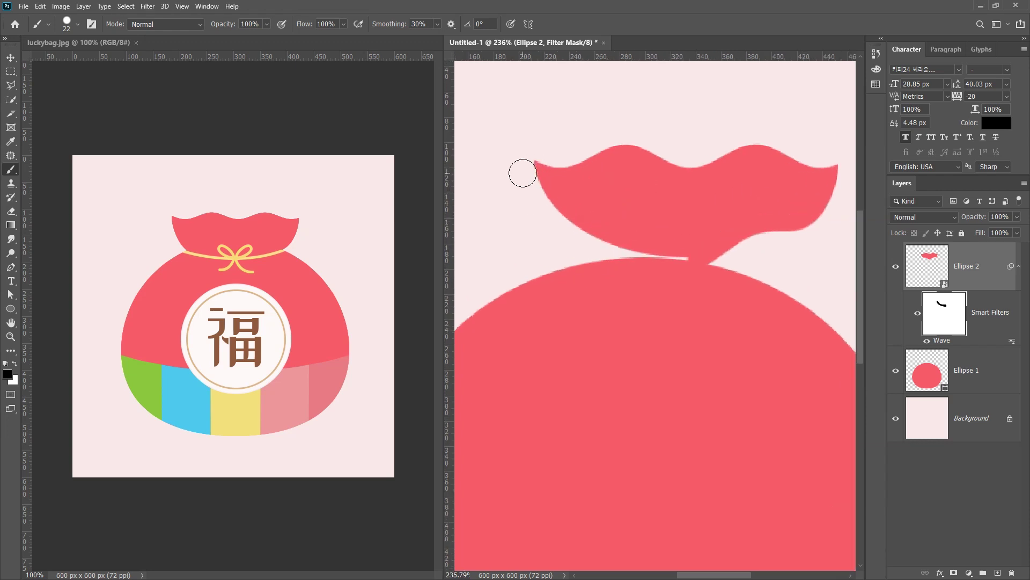
pyautogui.moveTo(670, 259)
pyautogui.mouseDown()
pyautogui.moveTo(682, 267)
pyautogui.moveTo(807, 225)
pyautogui.moveTo(843, 185)
pyautogui.mouseUp()
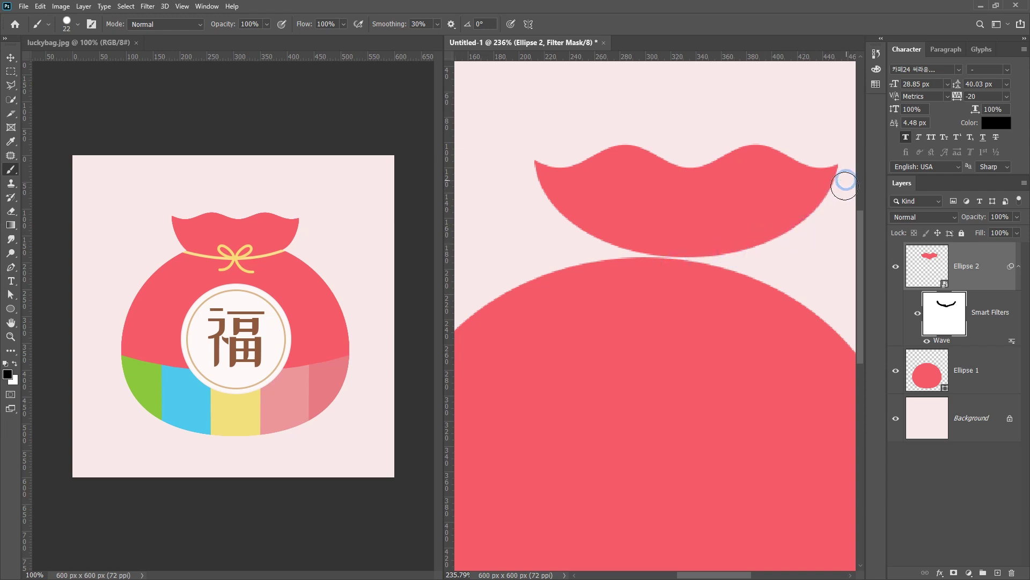
pyautogui.moveTo(761, 172); pyautogui.dragTo(697, 191)
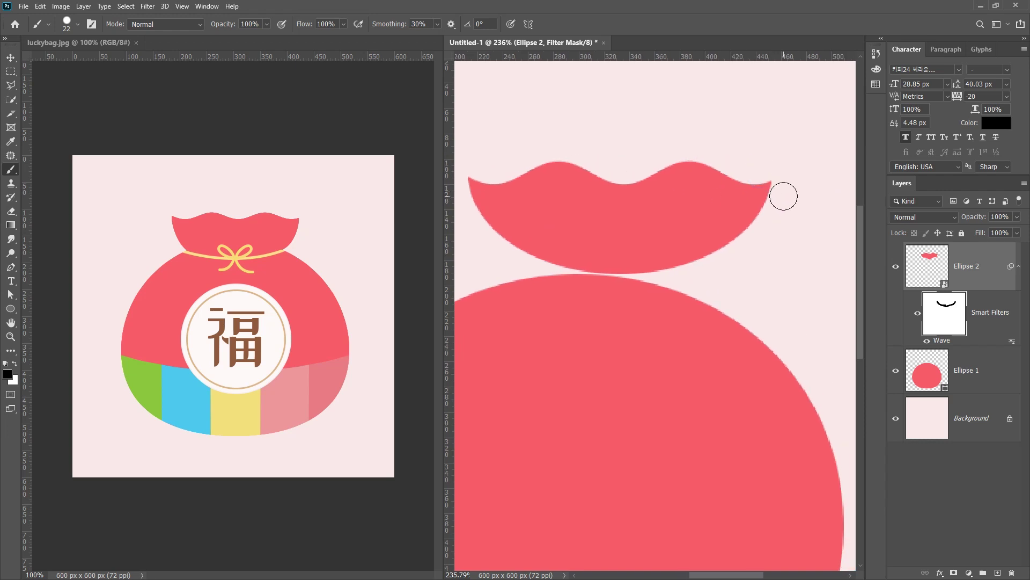
pyautogui.scroll(-3, 783, 238)
pyautogui.scroll(-2, 703, 194)
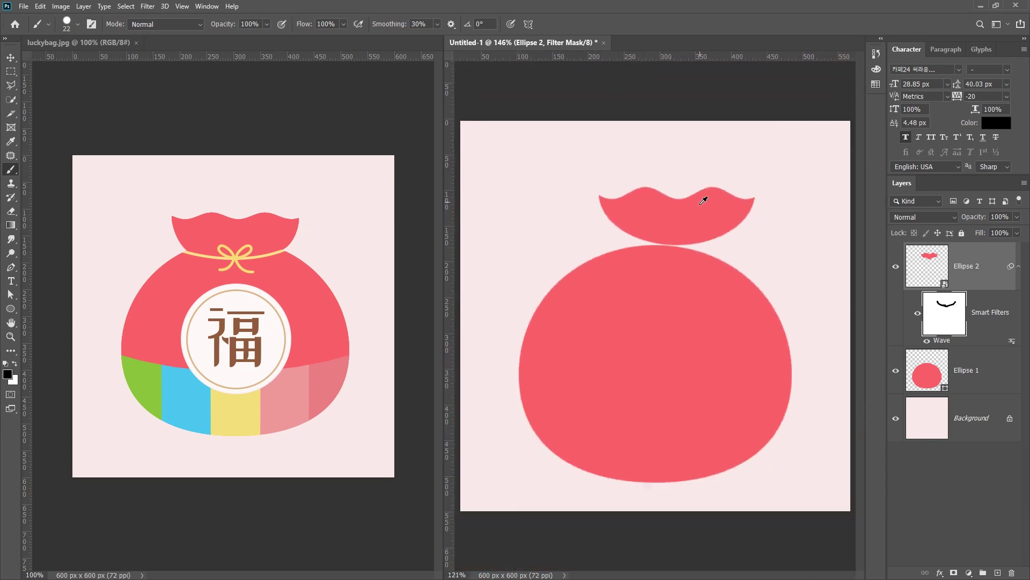
# - Move the wavy half ellipse down and left so it overlaps the pouch body's top, centered as the bag's neck
pyautogui.click(10, 57)
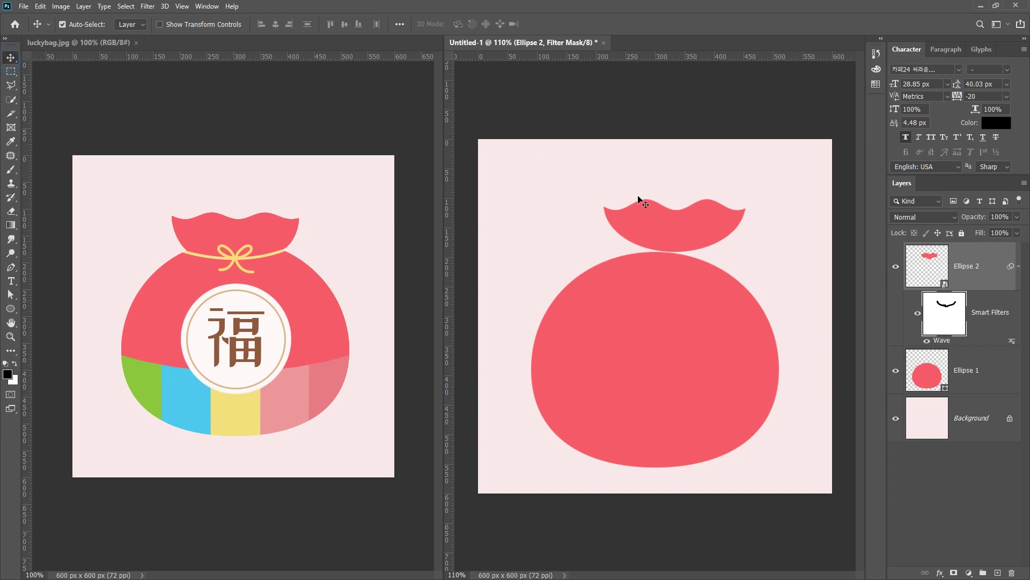
pyautogui.click(934, 266)
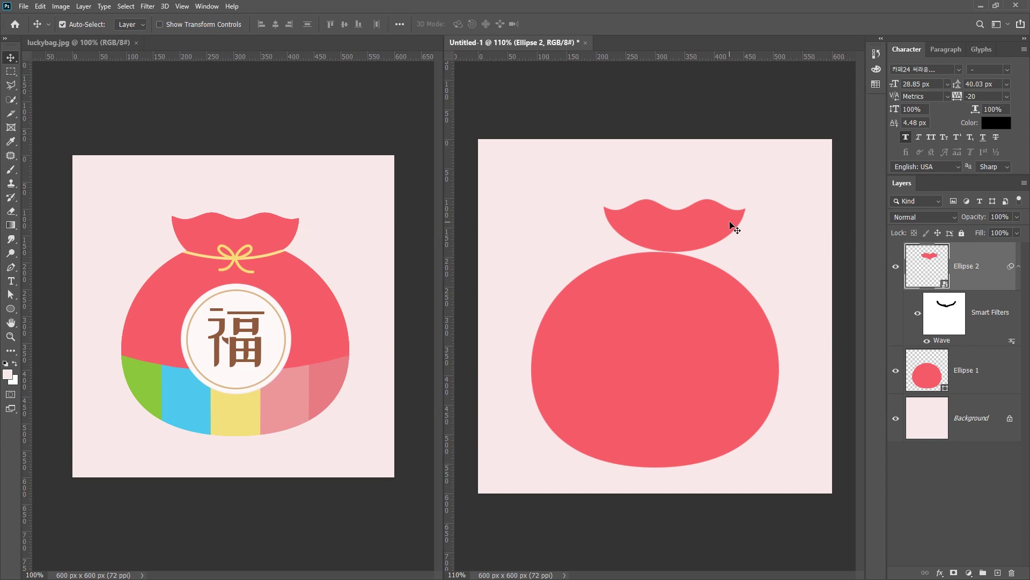
pyautogui.moveTo(689, 229); pyautogui.dragTo(675, 243)
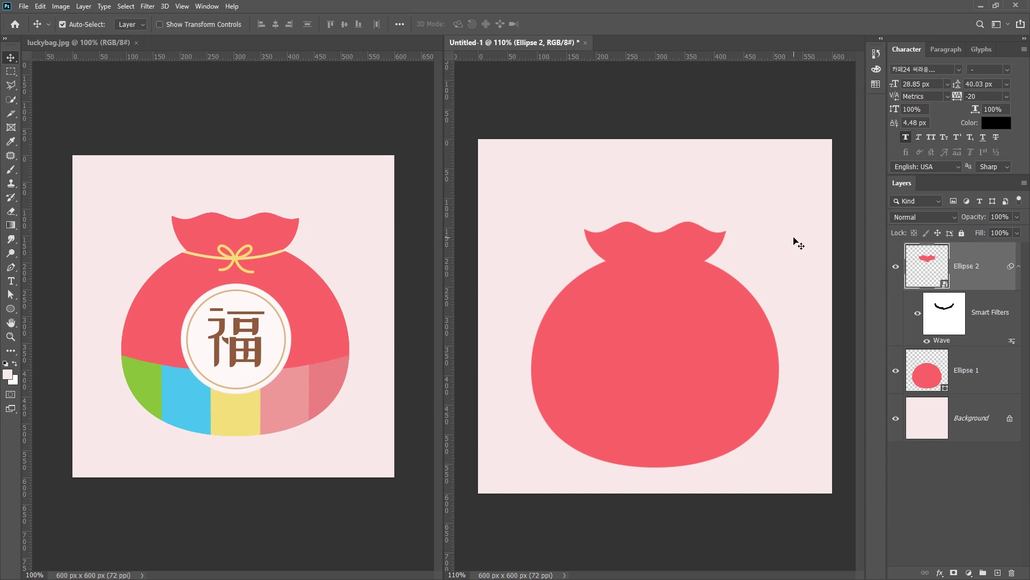
# - Select the neck and pouch body together and move them up and slightly right on the canvas
pyautogui.moveTo(510, 196); pyautogui.dragTo(773, 450)
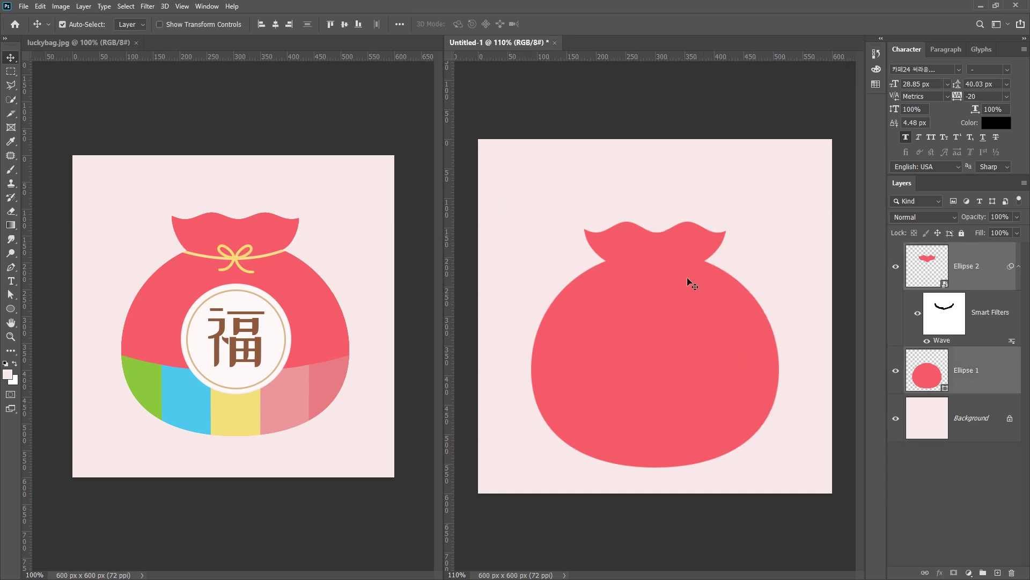
pyautogui.moveTo(642, 325)
pyautogui.mouseDown()
pyautogui.moveTo(659, 337)
pyautogui.moveTo(662, 324)
pyautogui.mouseUp()
pyautogui.click(516, 340)
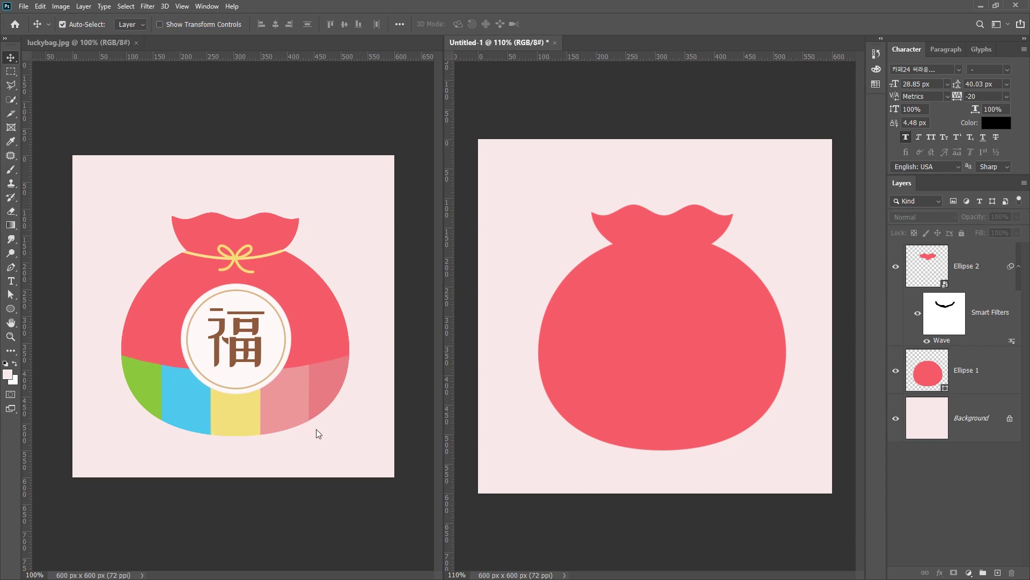
# - Draw a rectangle about 94 x 203 px directly above the pouch body's layer, overlapping the pouch's lower-left edge
pyautogui.click(601, 398)
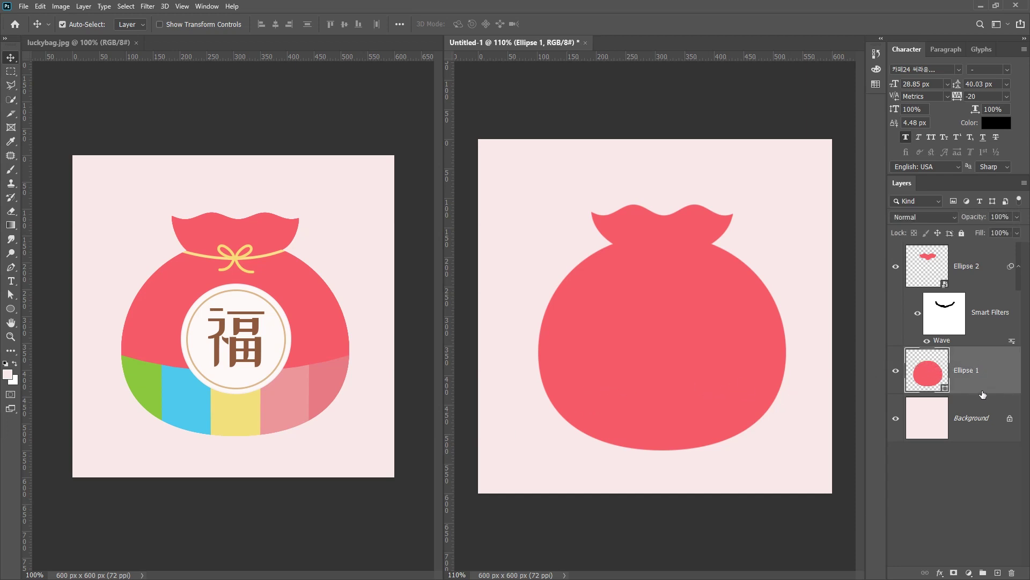
pyautogui.click(999, 383)
pyautogui.click(12, 309)
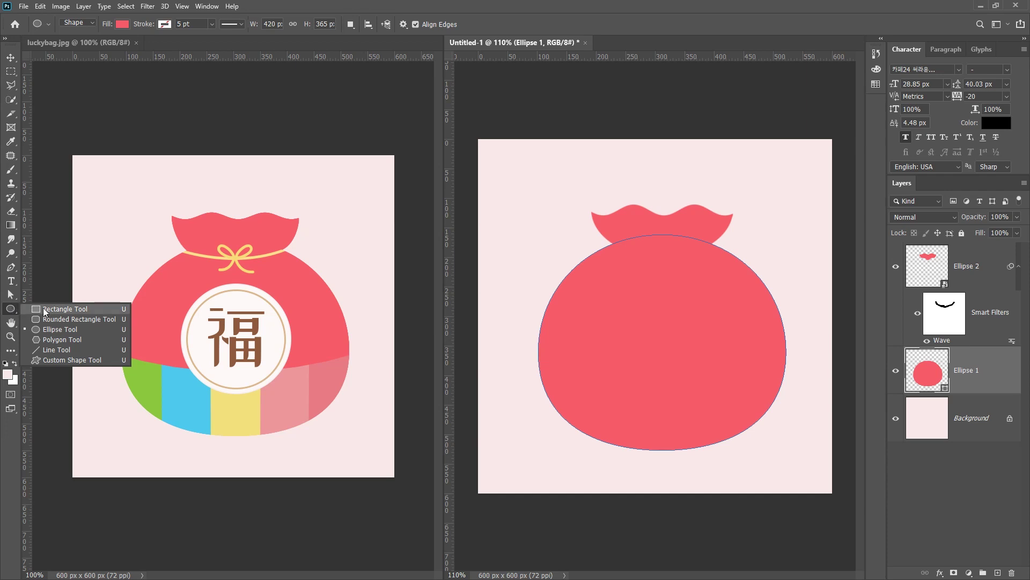
pyautogui.click(50, 291)
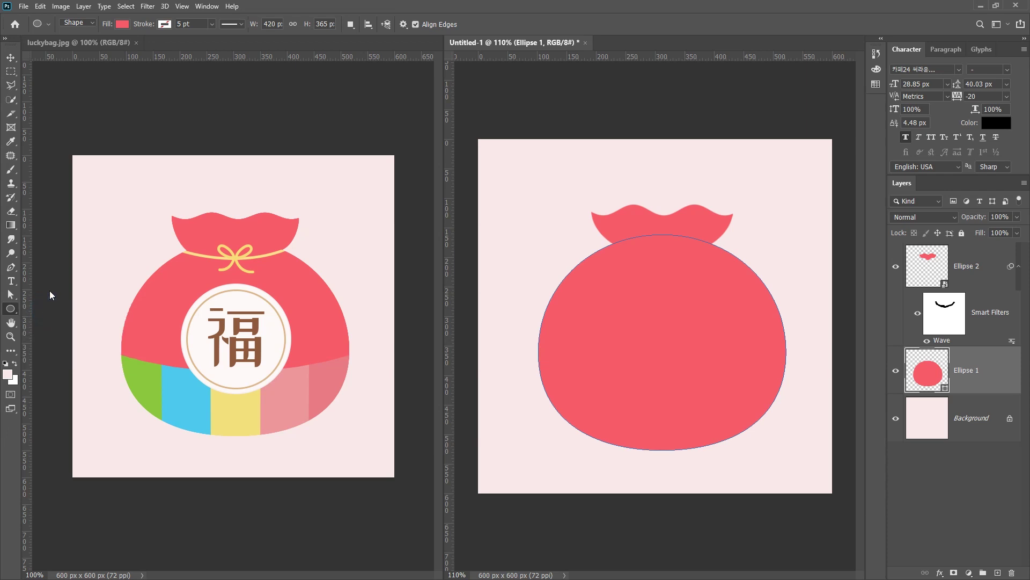
pyautogui.moveTo(524, 355); pyautogui.dragTo(579, 474)
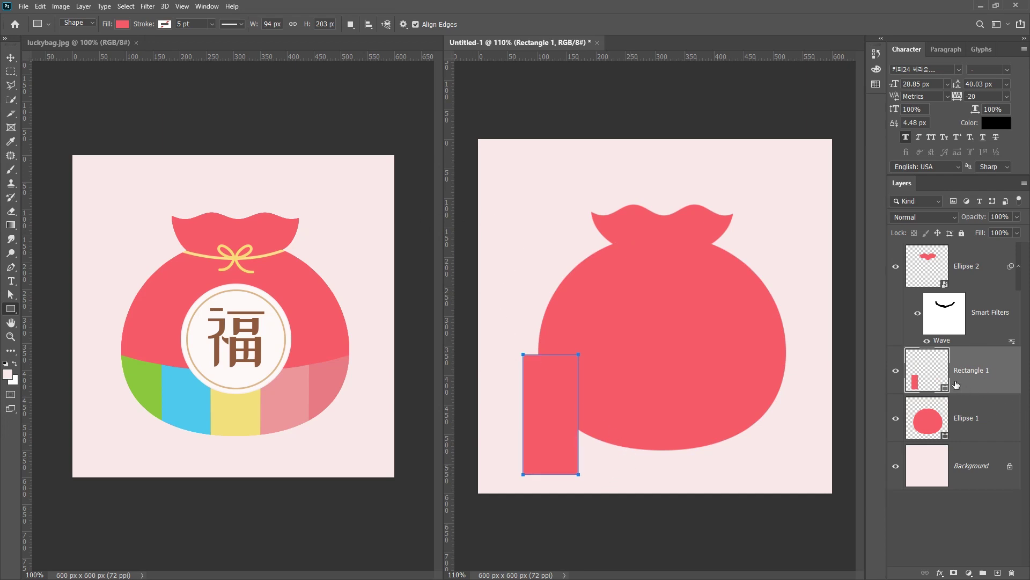
# - Recolor the rectangle with the green (8bc83d) sampled from the reference bag's first stripe
pyautogui.doubleClick(920, 380)
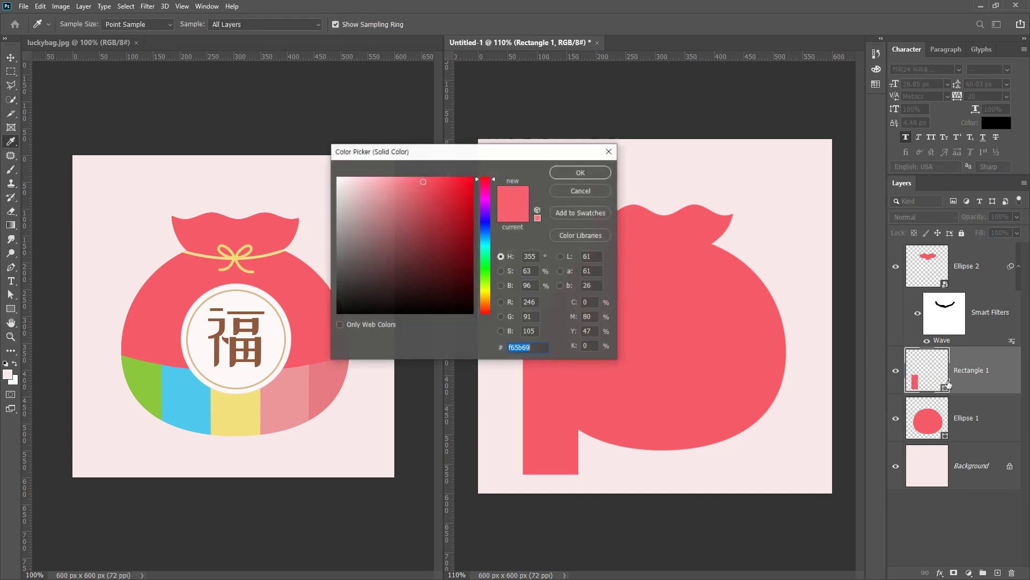
pyautogui.click(149, 371)
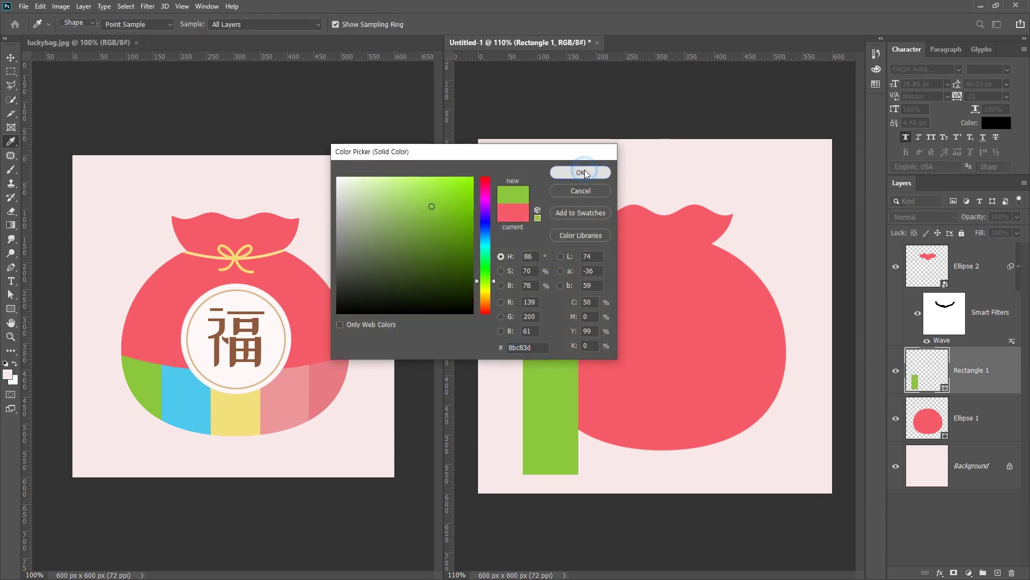
pyautogui.click(585, 170)
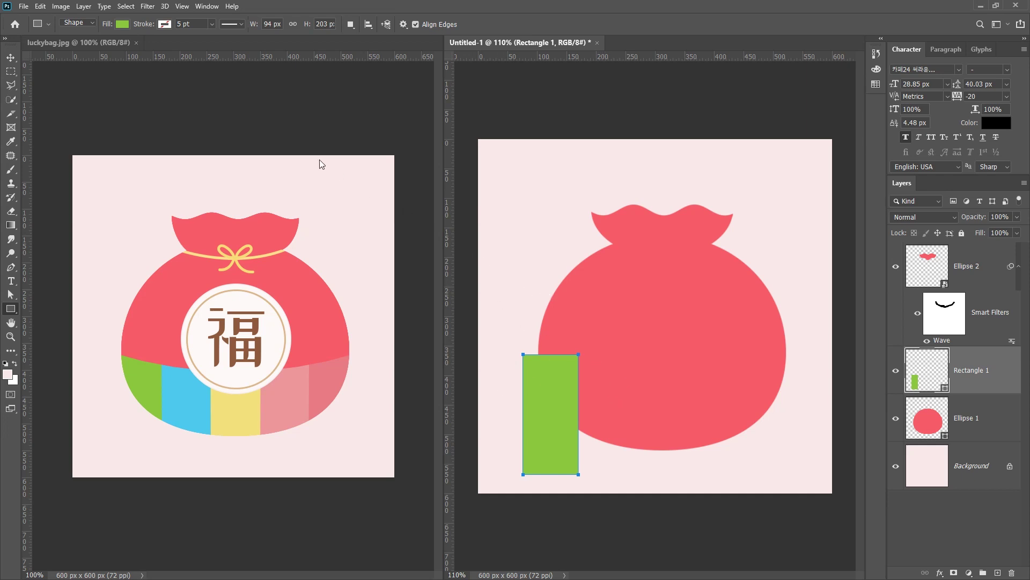
# - Duplicate the green rectangle twice to its right as adjoining stripes, nudging the third left to close the gap
pyautogui.click(10, 57)
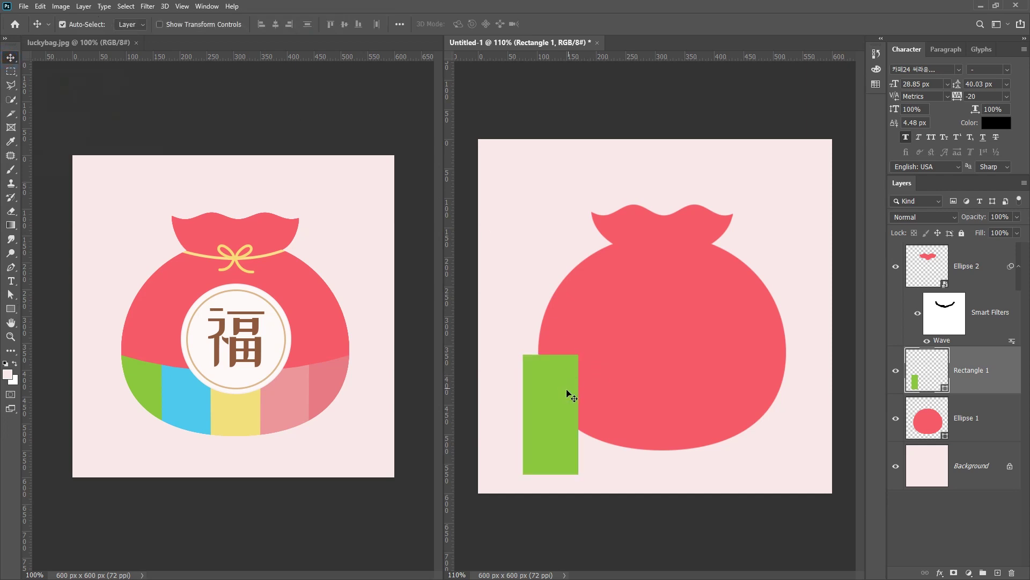
pyautogui.moveTo(547, 375); pyautogui.dragTo(668, 387)
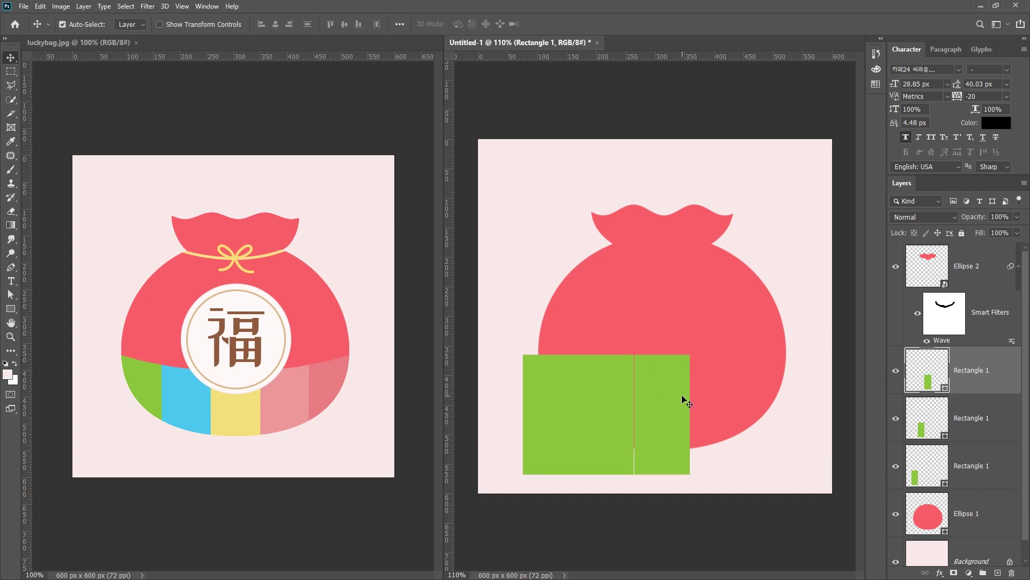
pyautogui.press('Left')
pyautogui.press('Left')
pyautogui.press('Left')
# - Recolor the second stripe with the blue (4ecaee) sampled from the reference bag
pyautogui.click(596, 388)
pyautogui.doubleClick(929, 417)
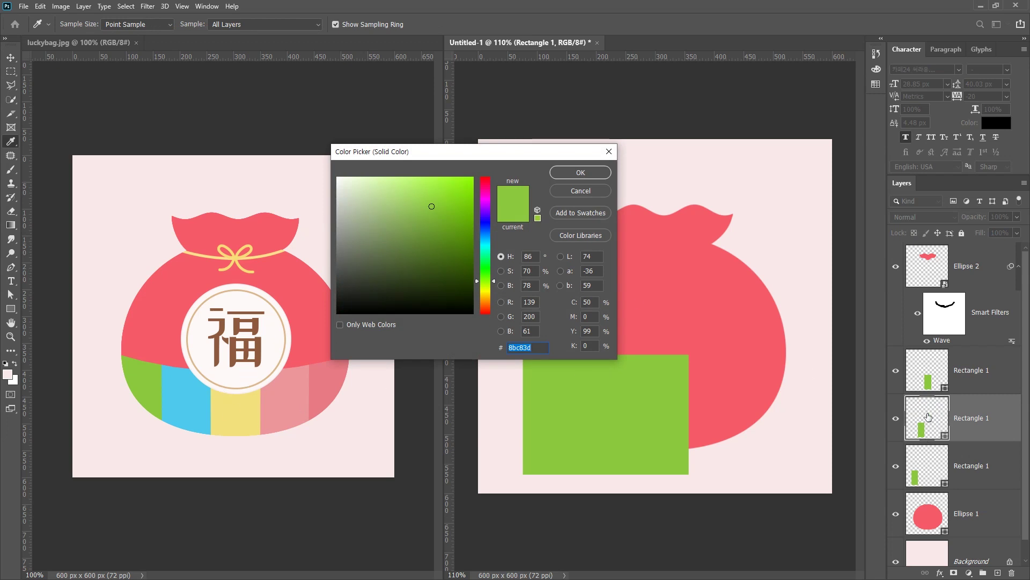
pyautogui.click(185, 389)
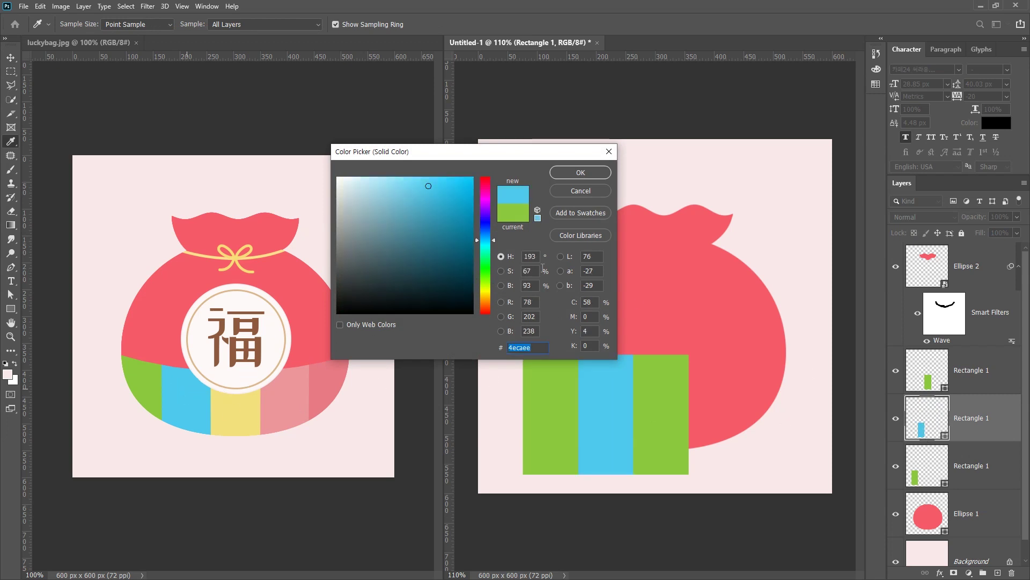
pyautogui.click(580, 172)
# - Recolor the third stripe with the yellow sampled from the reference bag's middle stripe
pyautogui.click(655, 397)
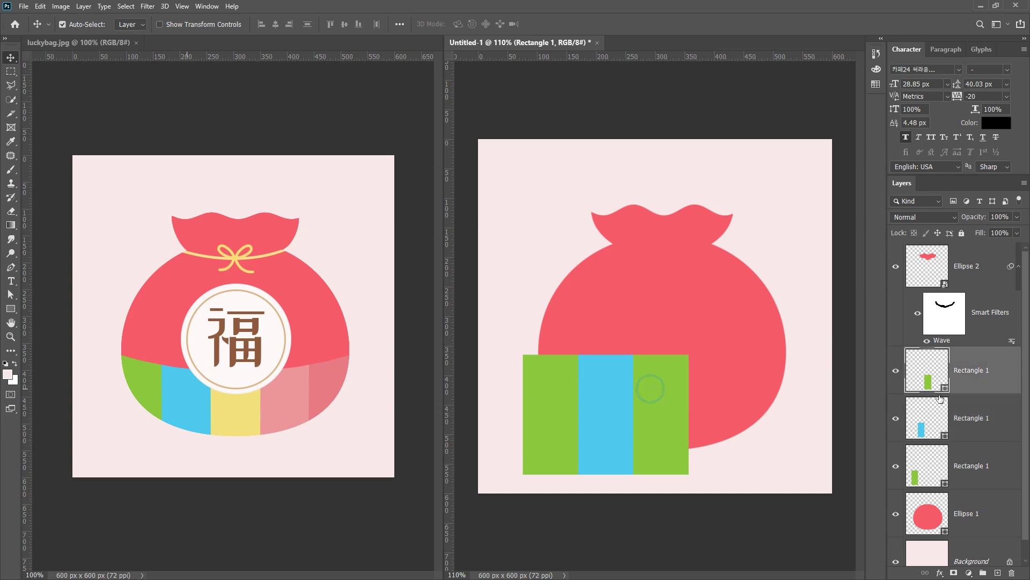
pyautogui.click(930, 382)
pyautogui.doubleClick(930, 382)
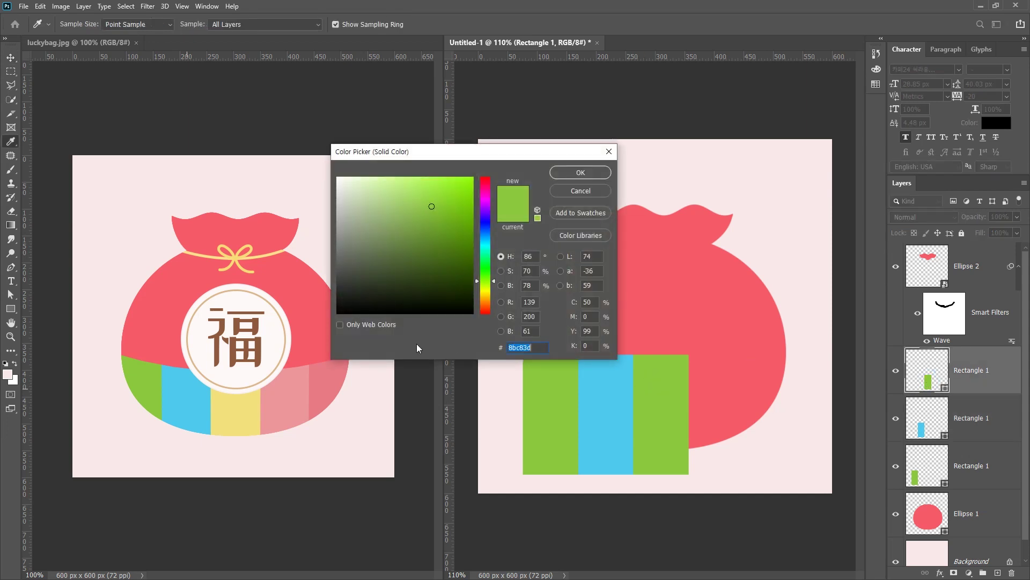
pyautogui.click(252, 405)
pyautogui.click(581, 172)
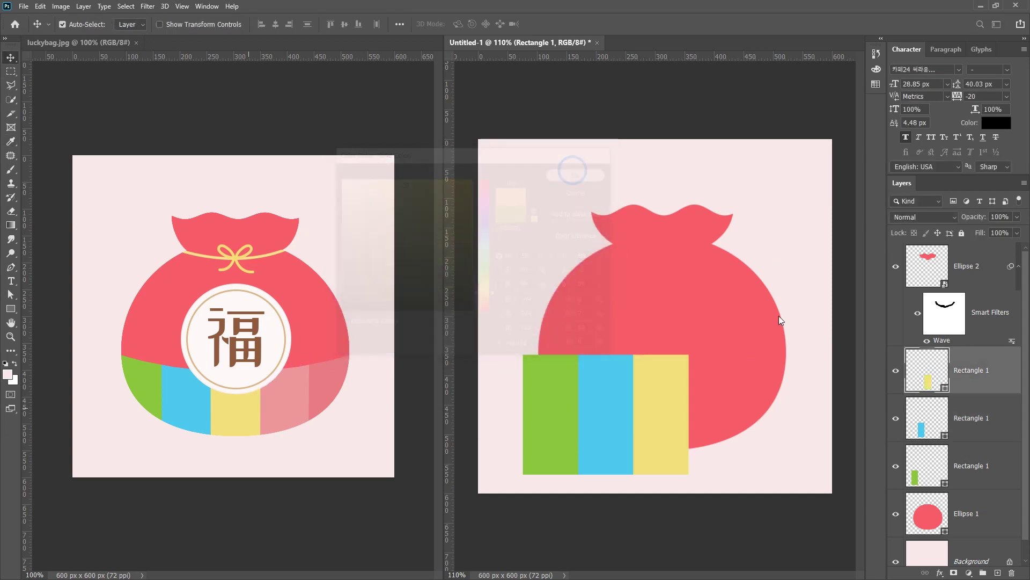
# - Duplicate the yellow stripe to its right and recolor the copy with the reference bag's light pink (ed969c)
pyautogui.moveTo(668, 379); pyautogui.dragTo(706, 378)
pyautogui.doubleClick(919, 373)
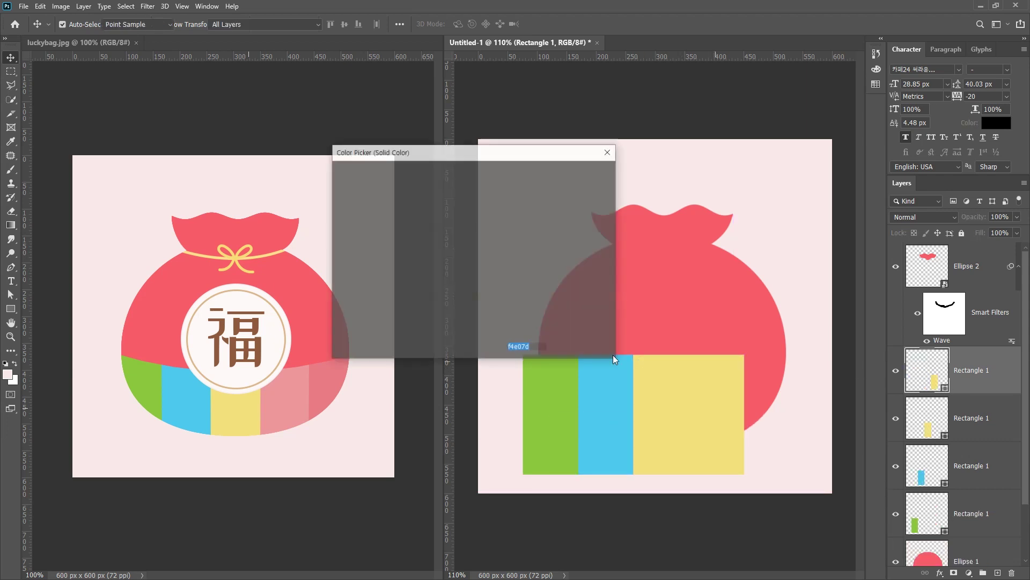
pyautogui.click(278, 404)
pyautogui.click(580, 173)
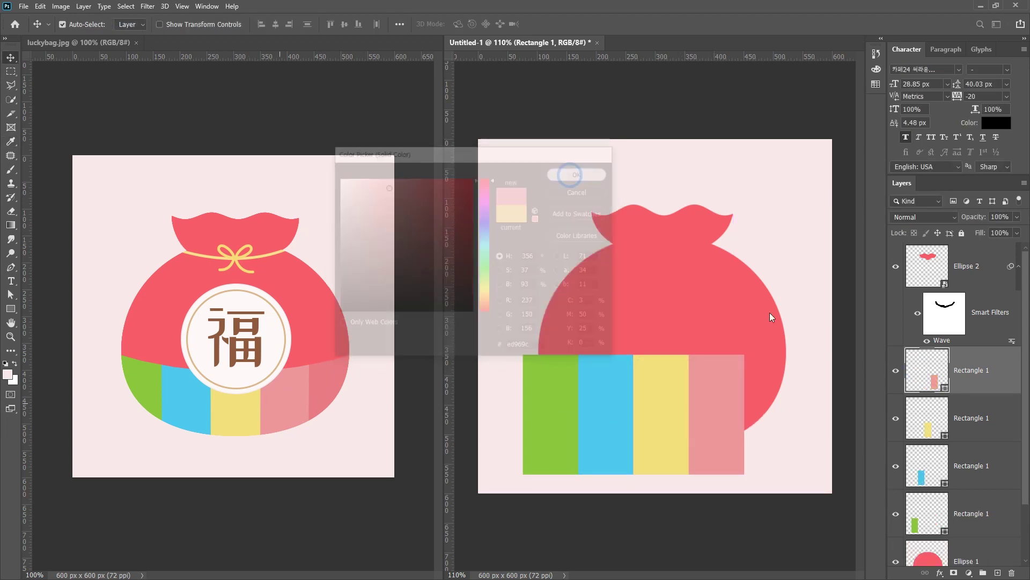
# - Duplicate the light pink stripe to its right and recolor the copy with the reference bag's darker pink
pyautogui.click(719, 379)
pyautogui.moveTo(718, 380); pyautogui.dragTo(772, 378)
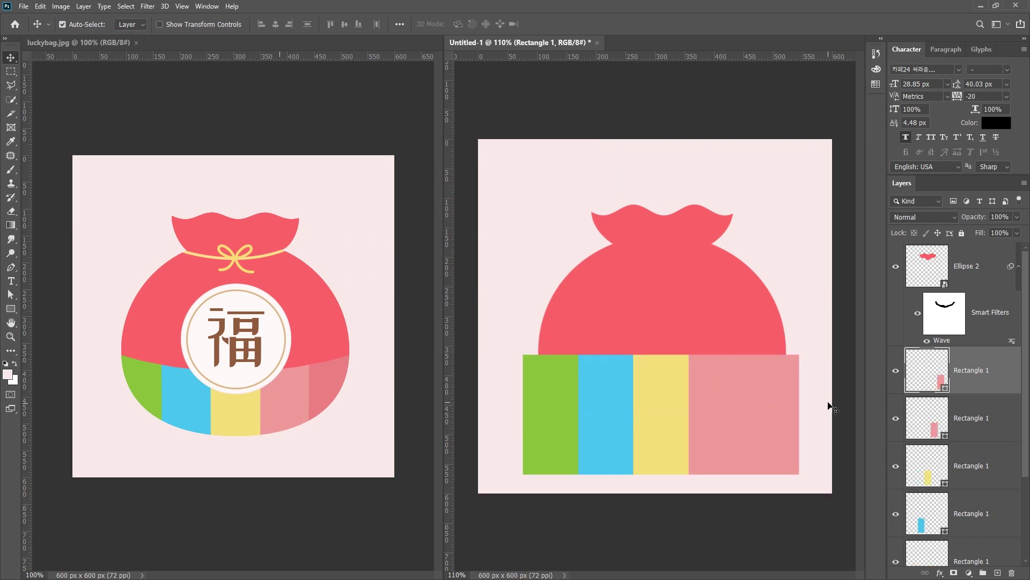
pyautogui.doubleClick(925, 370)
pyautogui.click(329, 375)
pyautogui.click(591, 173)
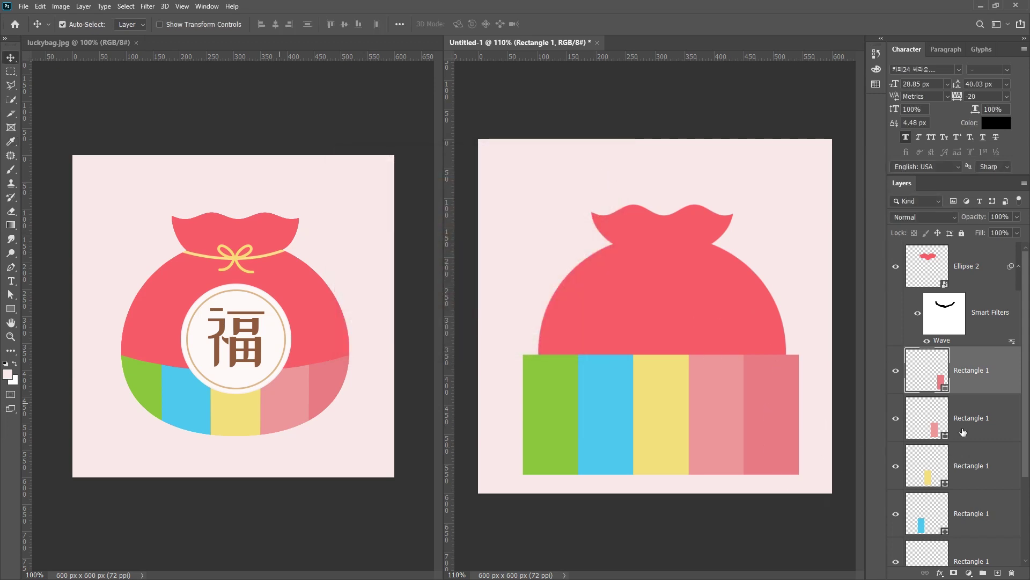
# - Select all five stripe layers and convert them into a single smart object
pyautogui.scroll(-2, 962, 432)
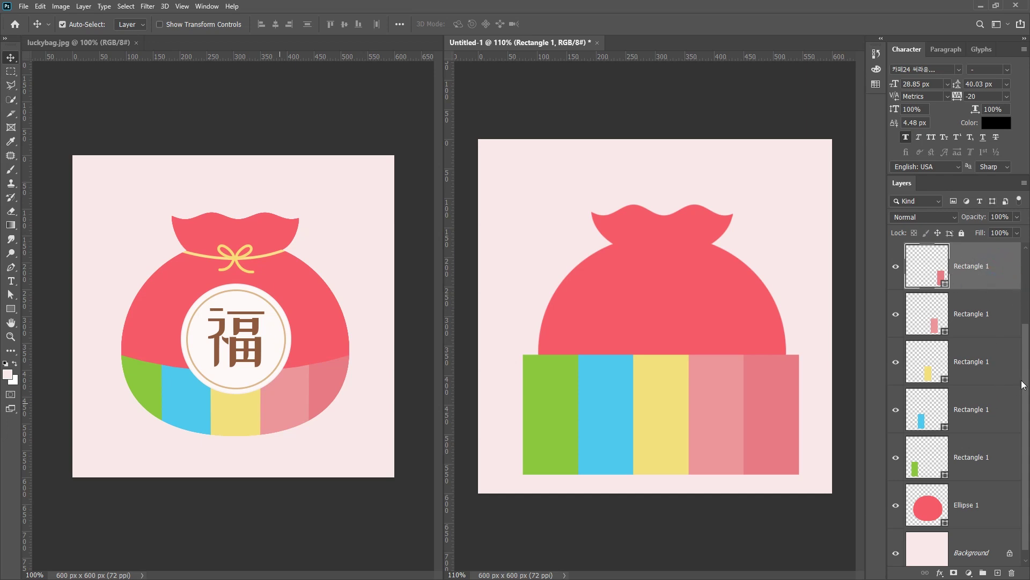
pyautogui.keyDown('shift'); pyautogui.click(997, 457); pyautogui.keyUp('shift')
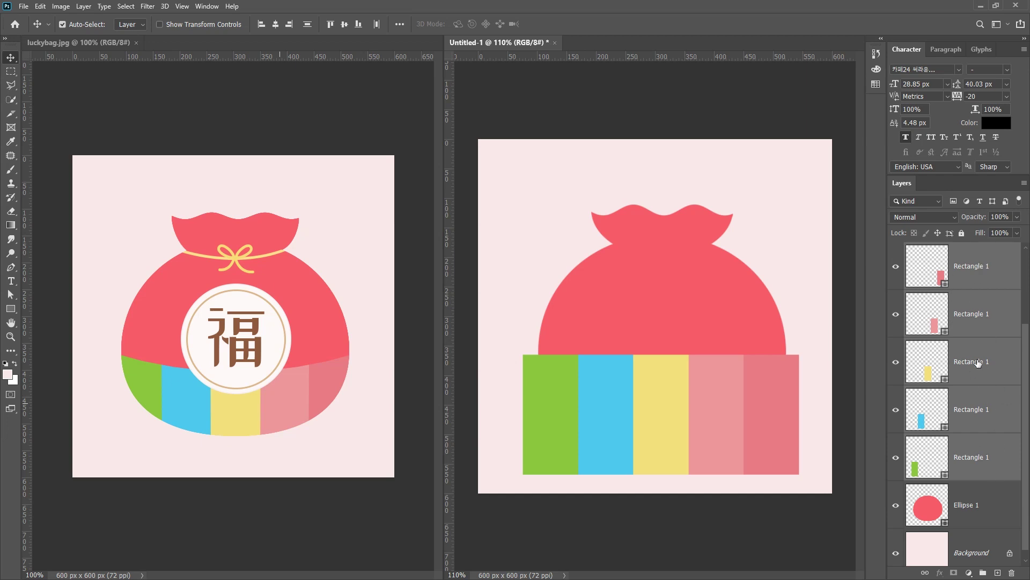
pyautogui.rightClick(1011, 270)
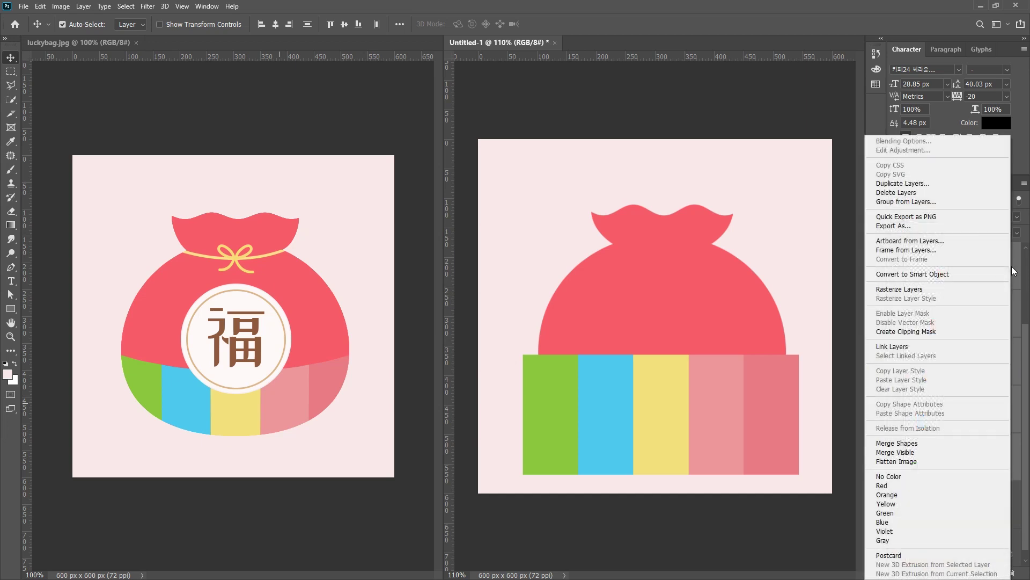
pyautogui.click(945, 274)
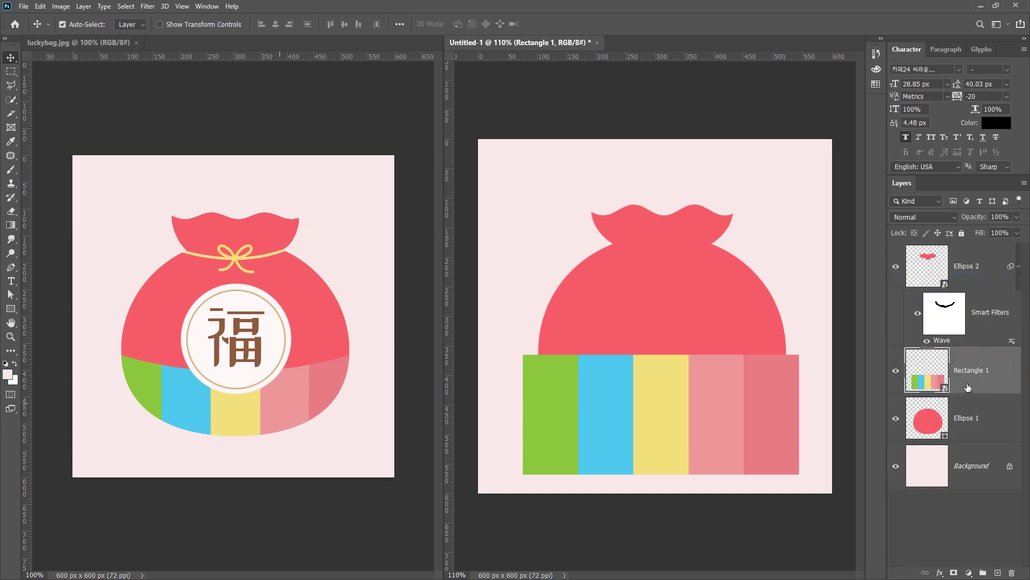
# - Clip the stripes smart object to the pouch body layer, Ellipse 1, with a clipping mask
pyautogui.moveTo(975, 389)
pyautogui.mouseDown()
pyautogui.moveTo(1004, 390)
pyautogui.moveTo(999, 404)
pyautogui.moveTo(991, 393)
pyautogui.mouseUp()
pyautogui.click(992, 416)
pyautogui.click(989, 371)
pyautogui.moveTo(995, 397); pyautogui.dragTo(994, 393)
pyautogui.keyDown('alt'); pyautogui.click(994, 393); pyautogui.keyUp('alt')
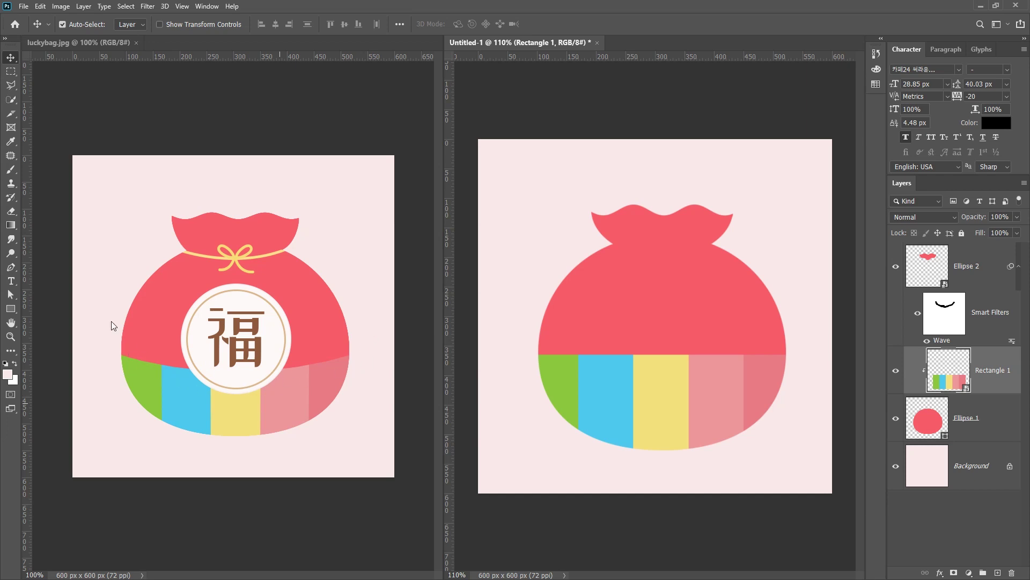
# - Warp the stripes smart object with the Arc Upper style and a bend of -20% to curve its top edge downward
pyautogui.click(693, 379)
pyautogui.hotkey('ctrl', 't')
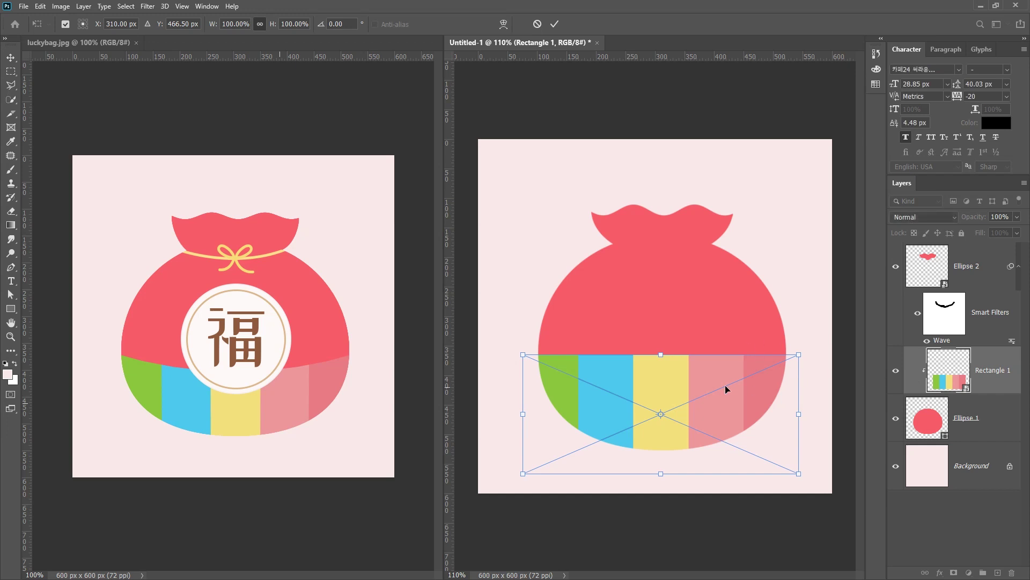
pyautogui.rightClick(680, 379)
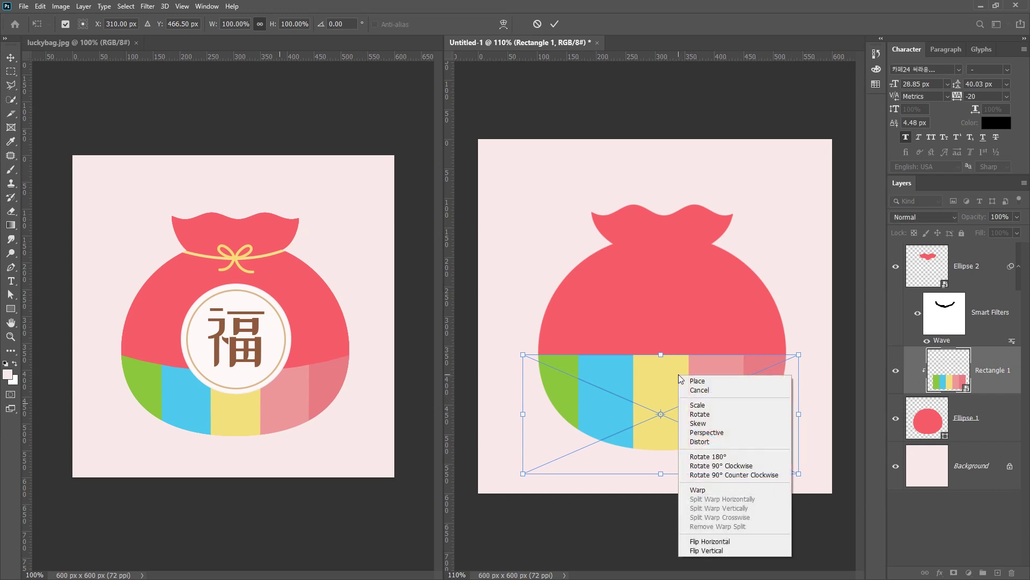
pyautogui.click(707, 490)
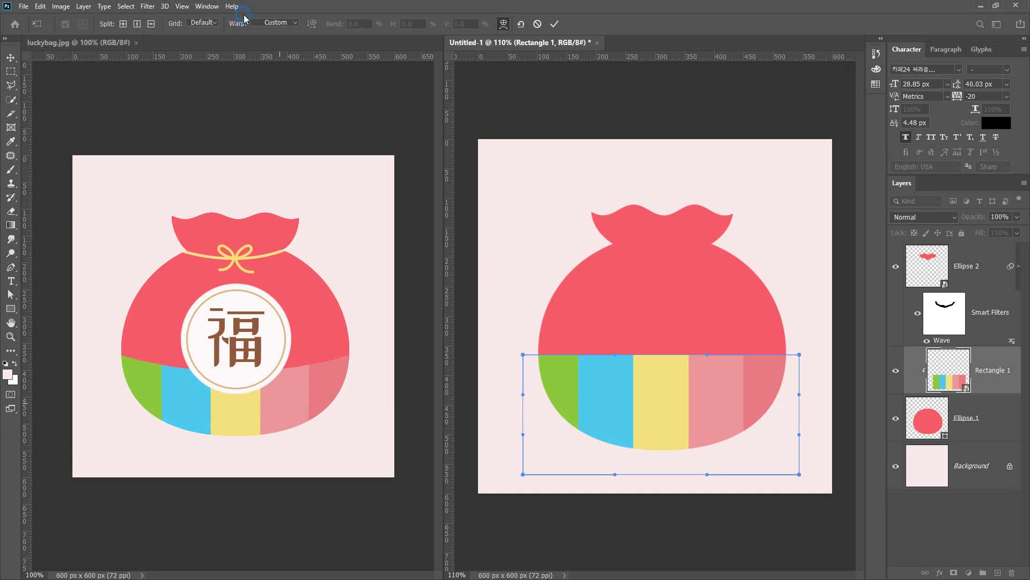
pyautogui.click(296, 23)
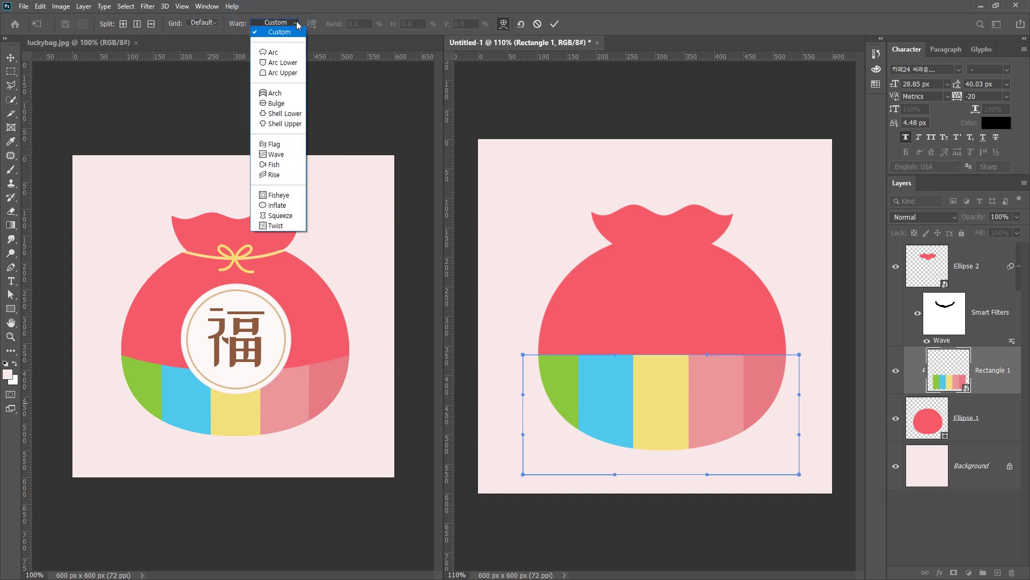
pyautogui.click(279, 74)
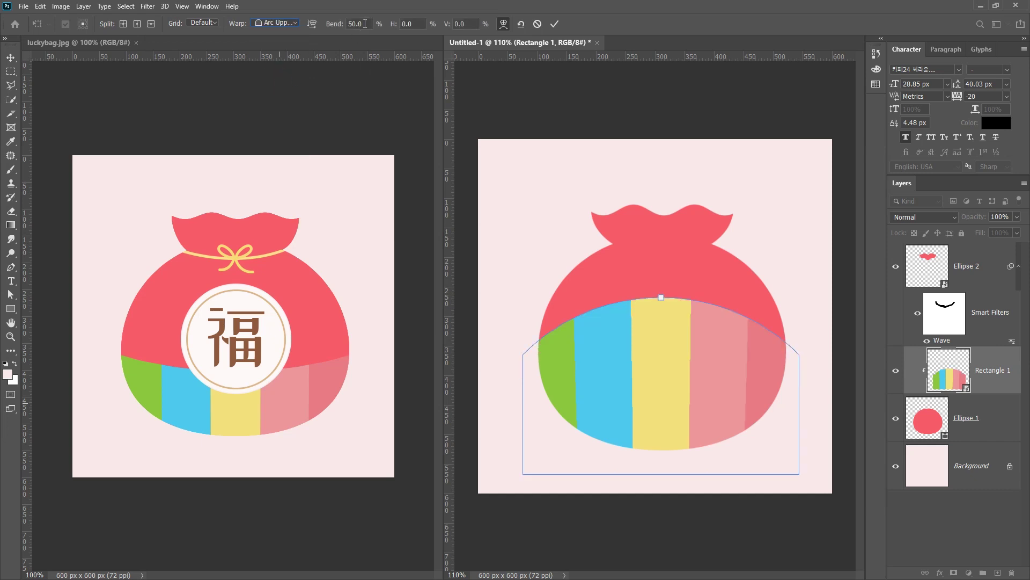
pyautogui.write('-20')
pyautogui.press('Return')
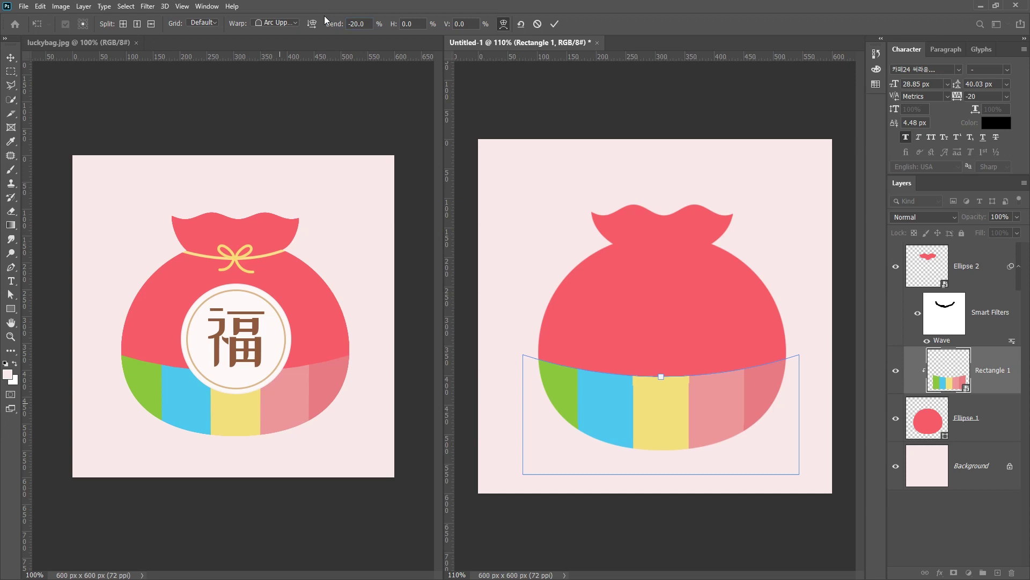
pyautogui.press('Return')
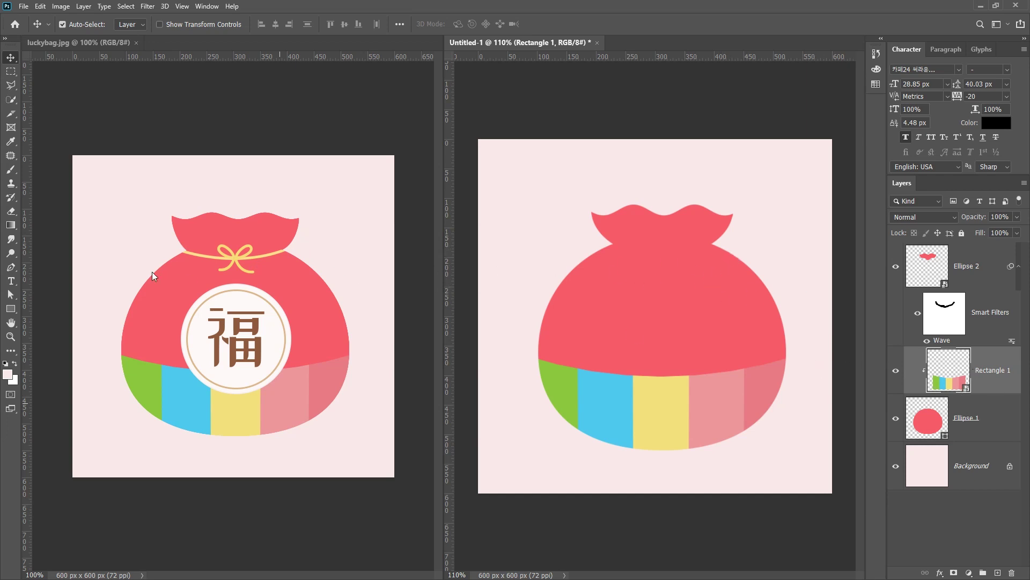
# - Set up the Pen tool in Shape mode with no fill and a yellow f8dd76 stroke for the bag's string
pyautogui.rightClick(11, 268)
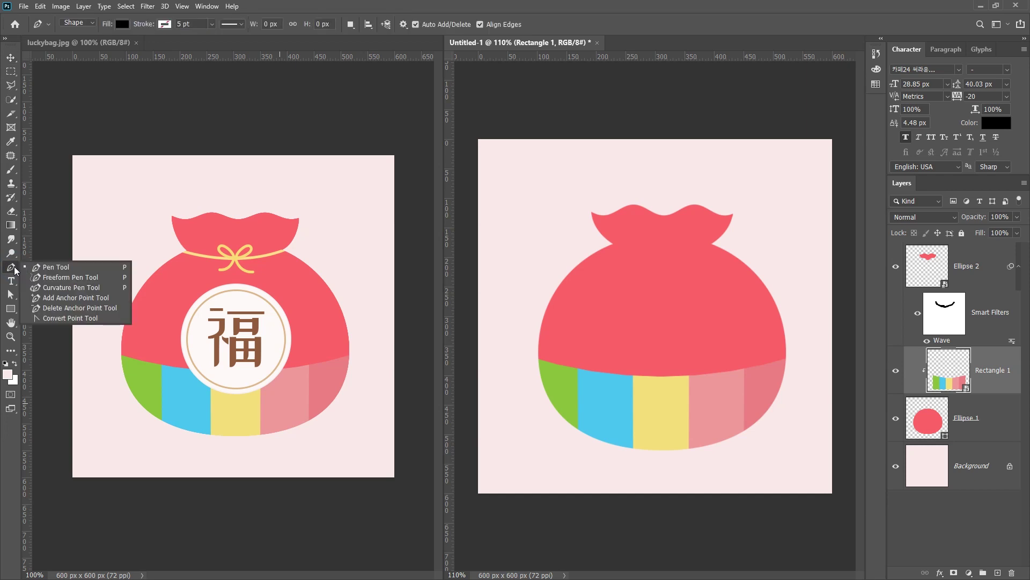
pyautogui.click(48, 265)
pyautogui.click(122, 24)
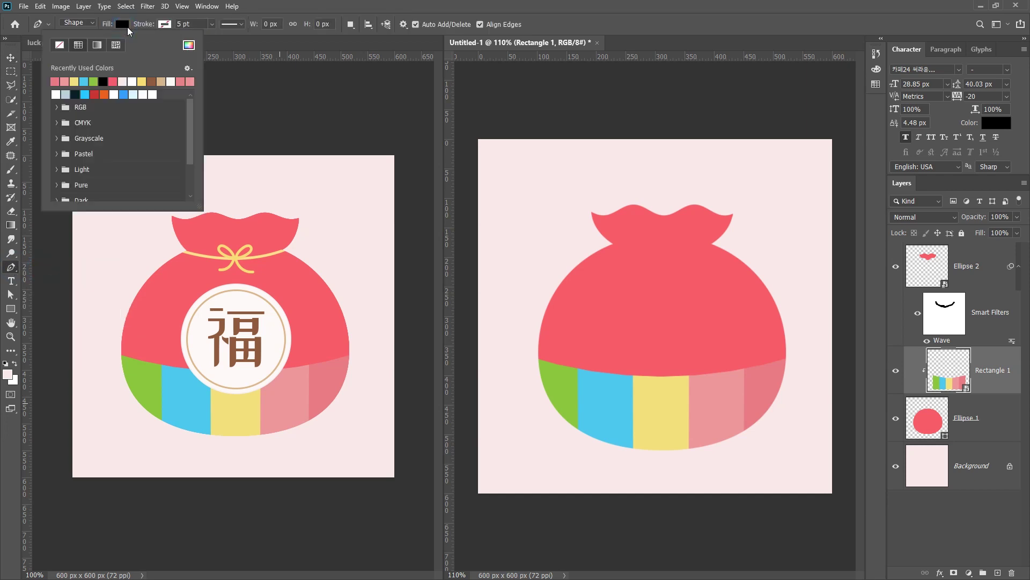
pyautogui.click(60, 44)
pyautogui.click(162, 24)
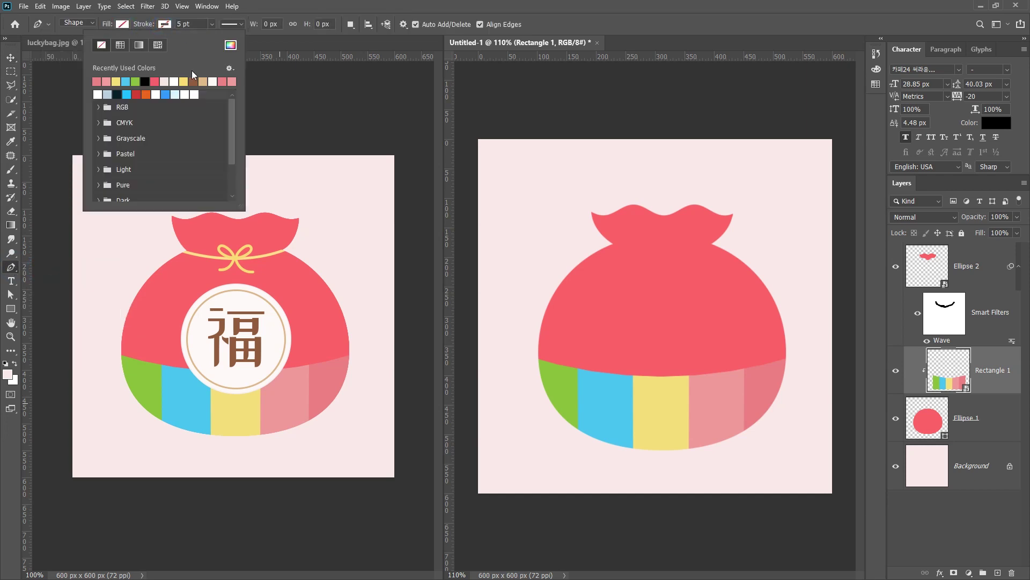
pyautogui.click(230, 45)
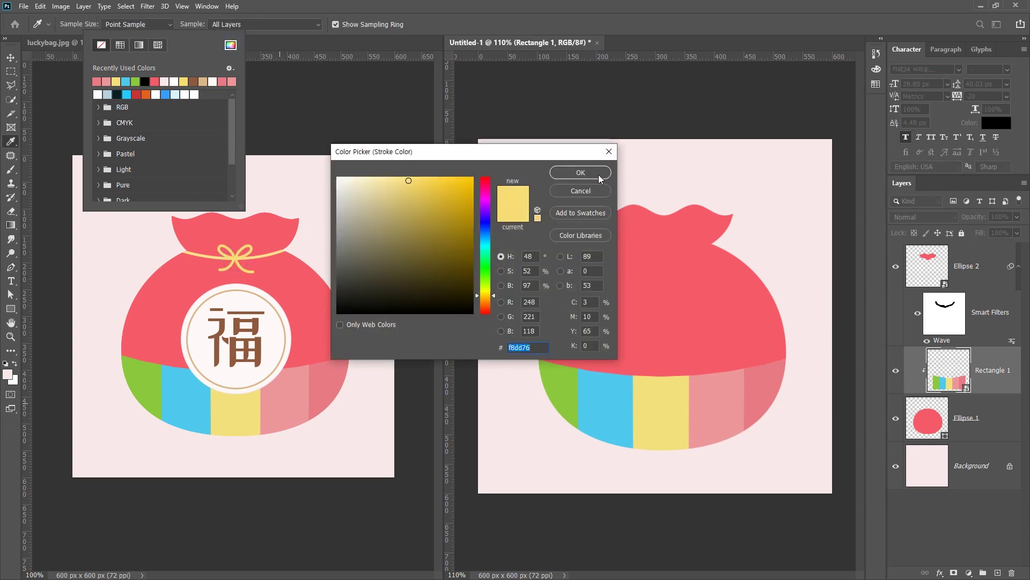
pyautogui.click(589, 172)
pyautogui.scroll(3, 694, 242)
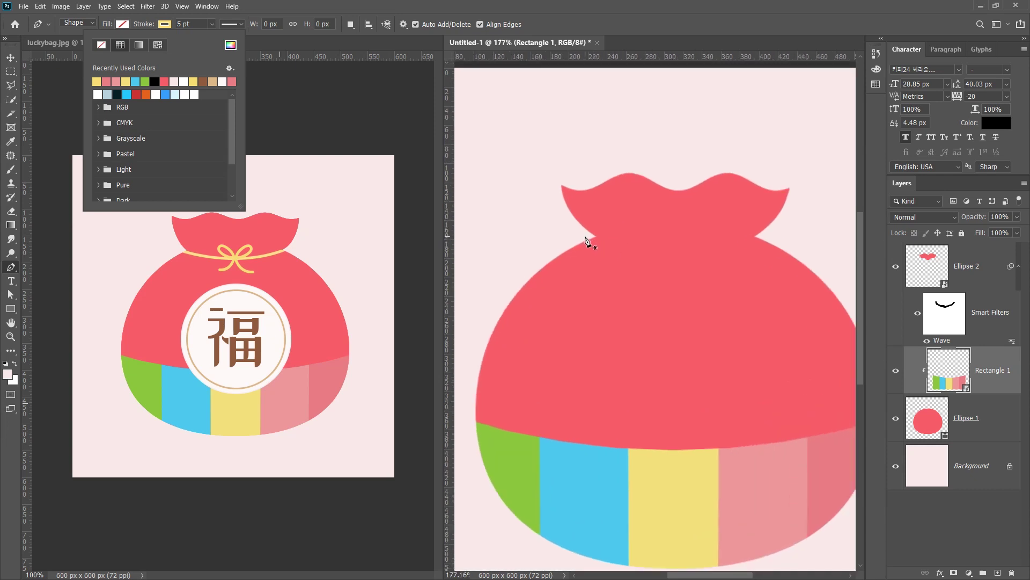
# - Draw a sagging curved string about 190 px wide and 19 px high across the bag's neck with the Pen tool
pyautogui.click(585, 236)
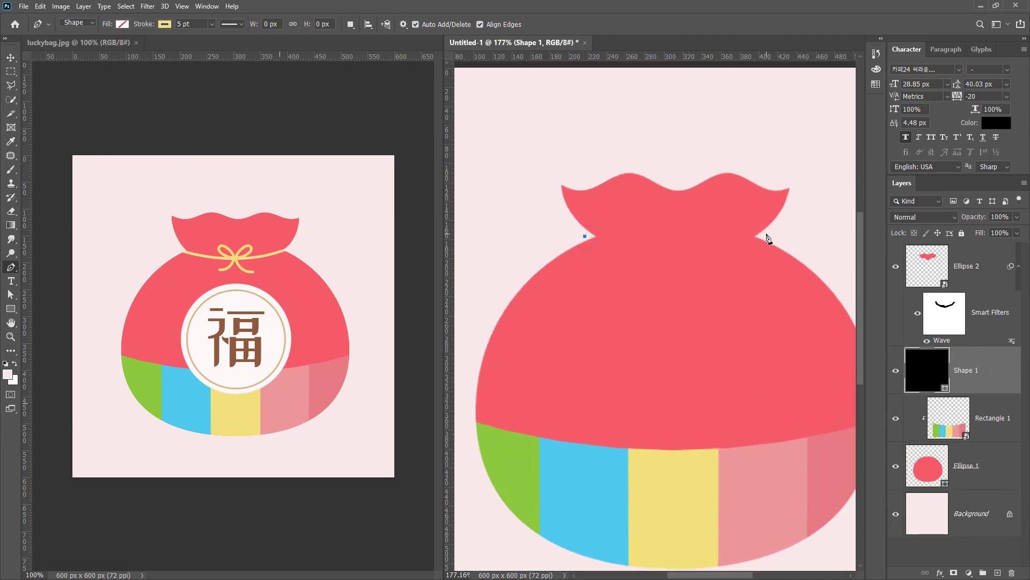
pyautogui.moveTo(765, 236)
pyautogui.mouseDown()
pyautogui.moveTo(879, 220)
pyautogui.moveTo(763, 215)
pyautogui.moveTo(806, 196)
pyautogui.mouseUp()
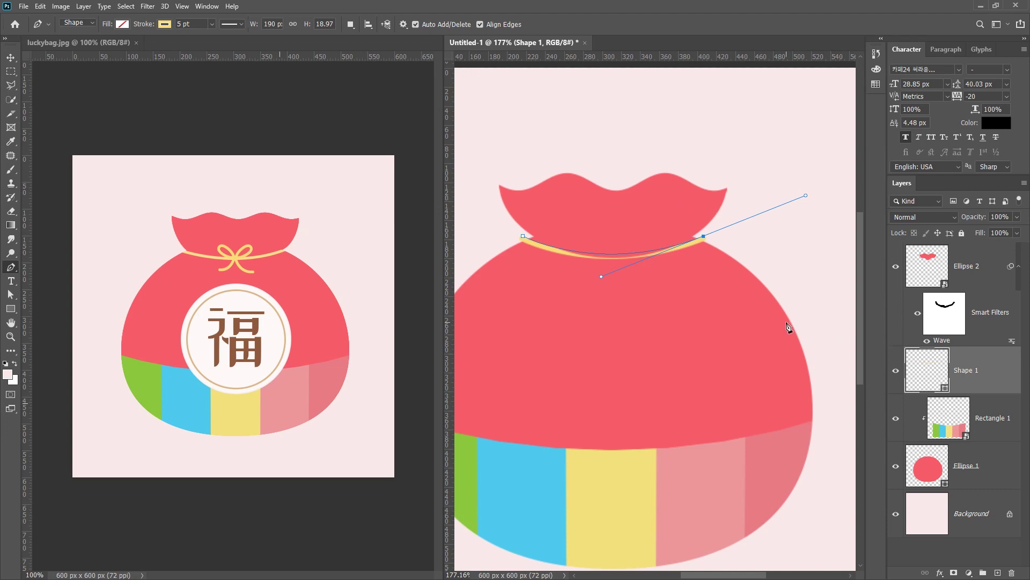
pyautogui.click(10, 58)
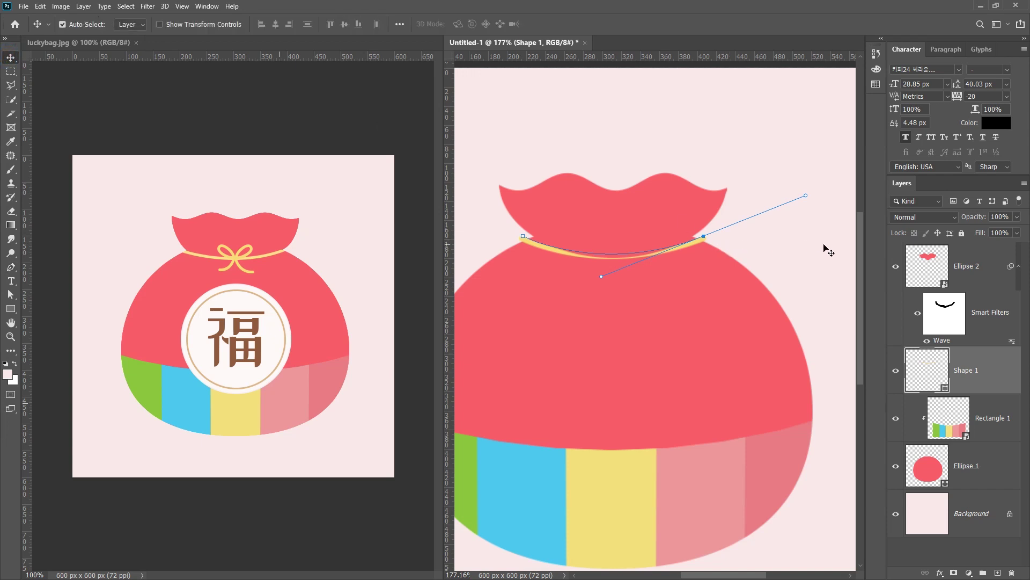
pyautogui.click(802, 252)
# - Reorder the wavy neck layer, Ellipse 2, to sit beneath the pouch body layer, Ellipse 1, just above the background
pyautogui.click(672, 206)
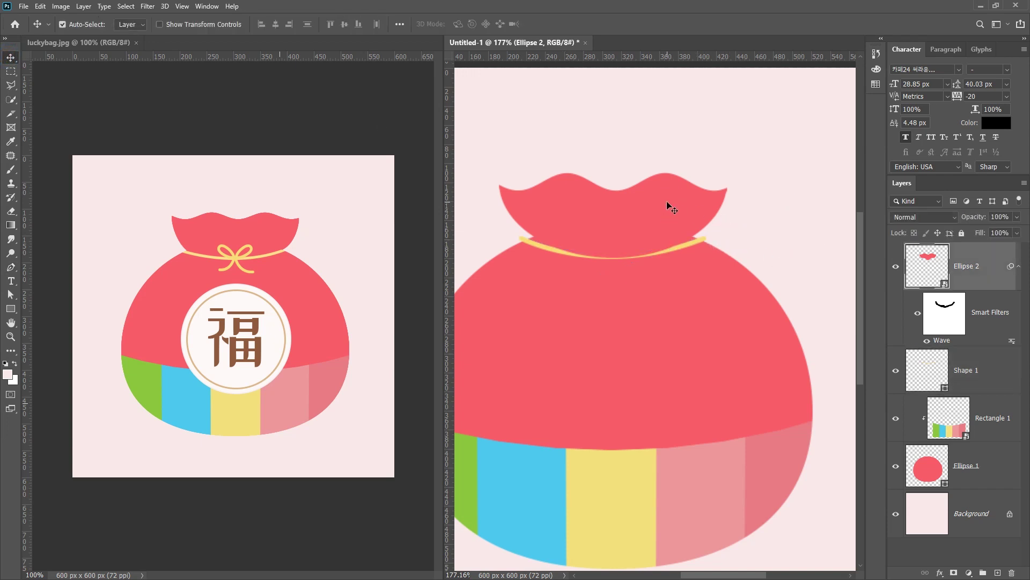
pyautogui.moveTo(664, 192); pyautogui.dragTo(663, 175)
pyautogui.hotkey('ctrl', 'z')
pyautogui.moveTo(972, 251); pyautogui.dragTo(978, 489)
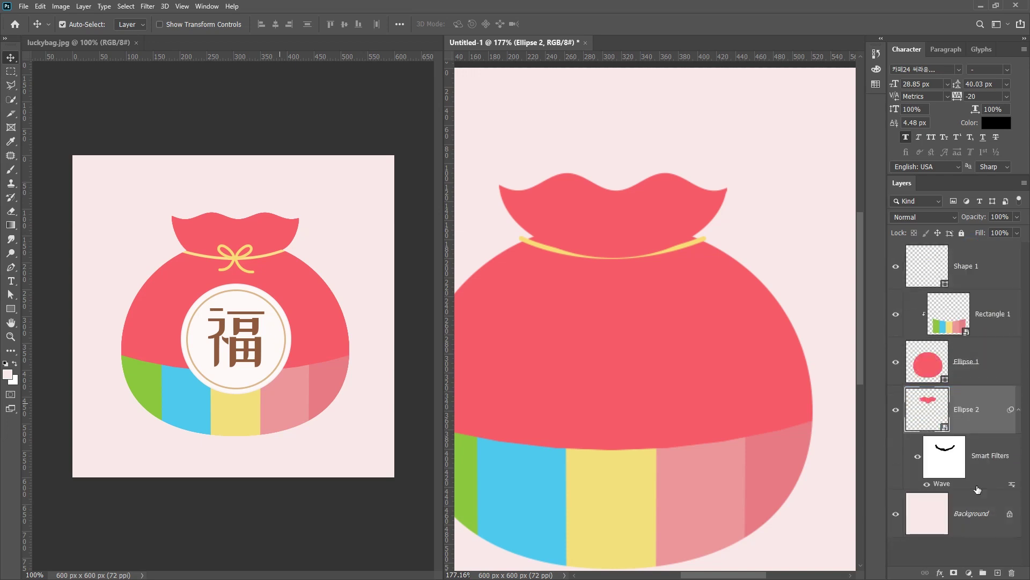
# - Clip the string layer, Shape 1, to the pouch body with a clipping mask
pyautogui.click(593, 260)
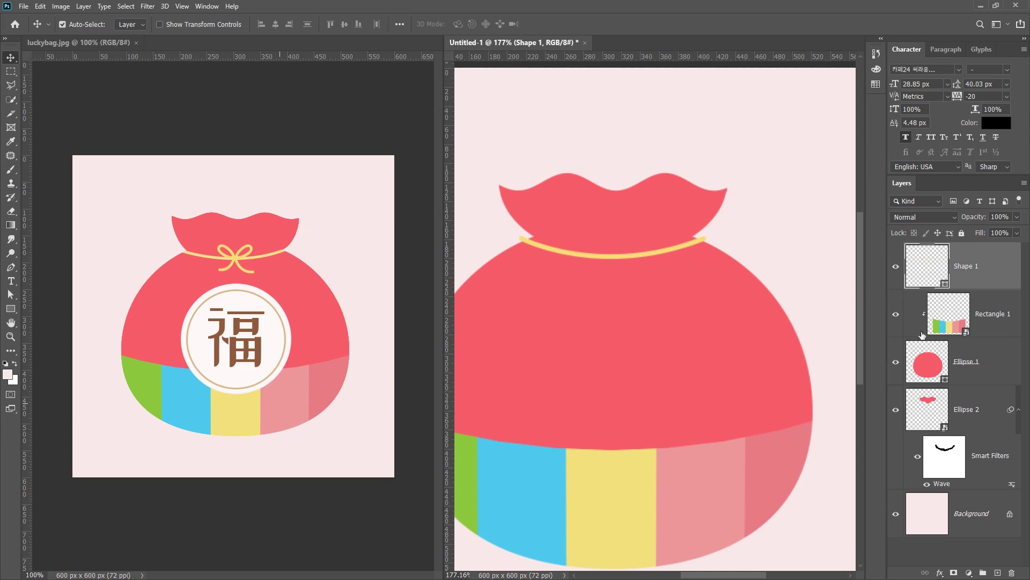
pyautogui.click(983, 376)
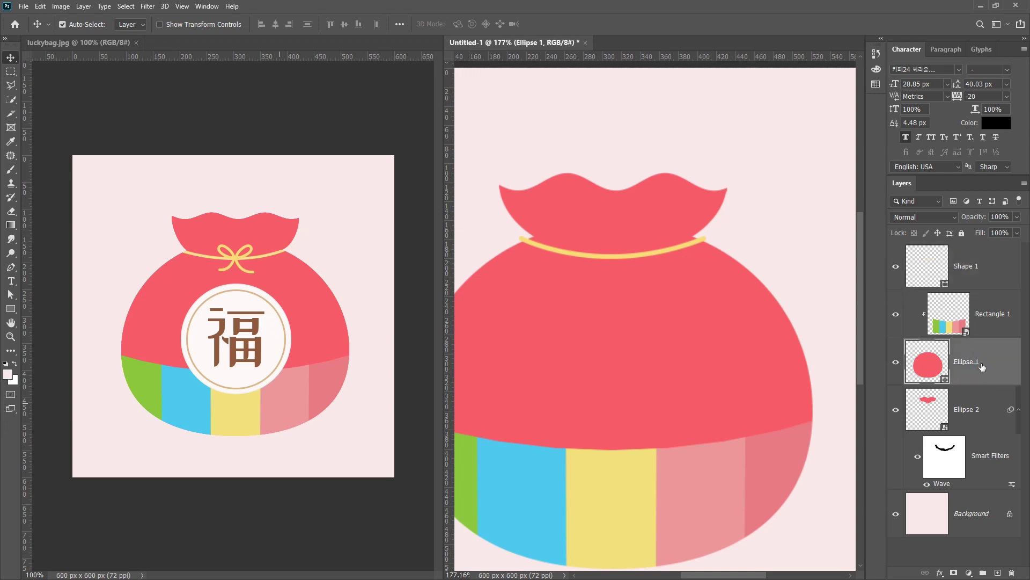
pyautogui.click(965, 267)
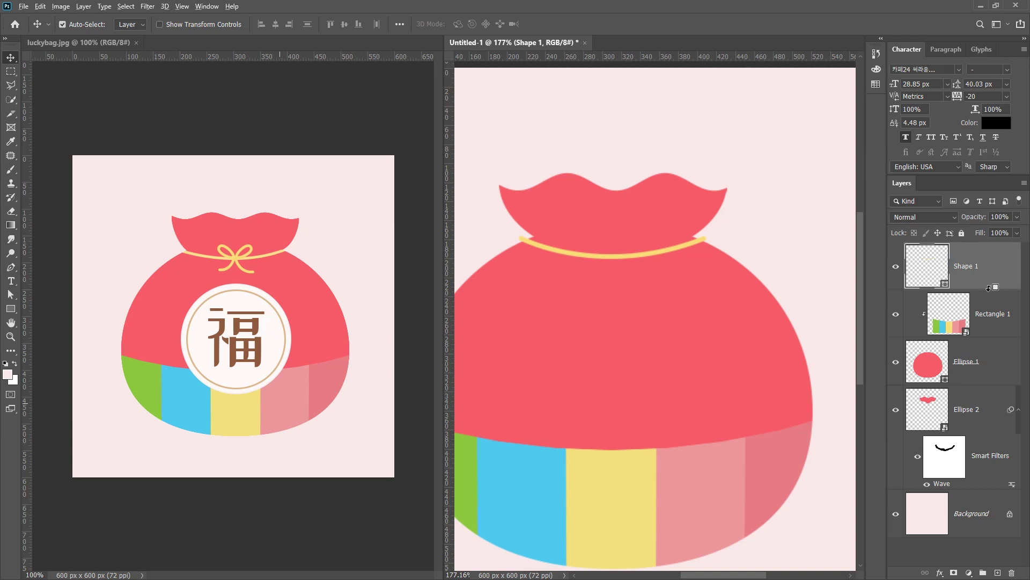
pyautogui.keyDown('alt'); pyautogui.click(990, 287); pyautogui.keyUp('alt')
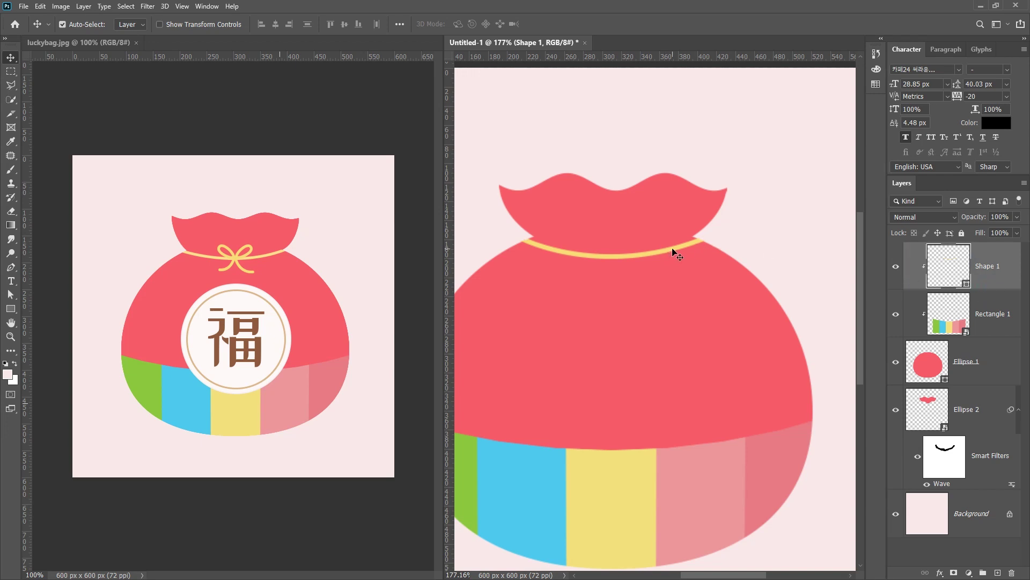
# - Nudge the clipped string up a few pixels to line up with the junction of neck and pouch body
pyautogui.press('Up')
pyautogui.press('Up')
pyautogui.press('Up')
pyautogui.press('Up')
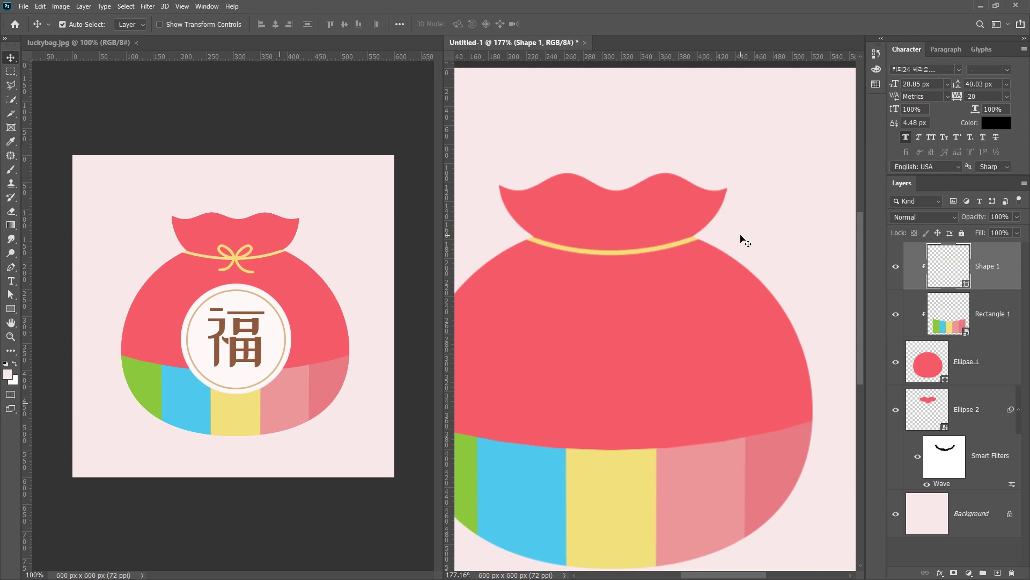
pyautogui.press('Up')
pyautogui.press('Down')
# - Draw a narrow upright ellipse about 16 x 29 px just above the middle of the string as a bow loop
pyautogui.click(11, 310)
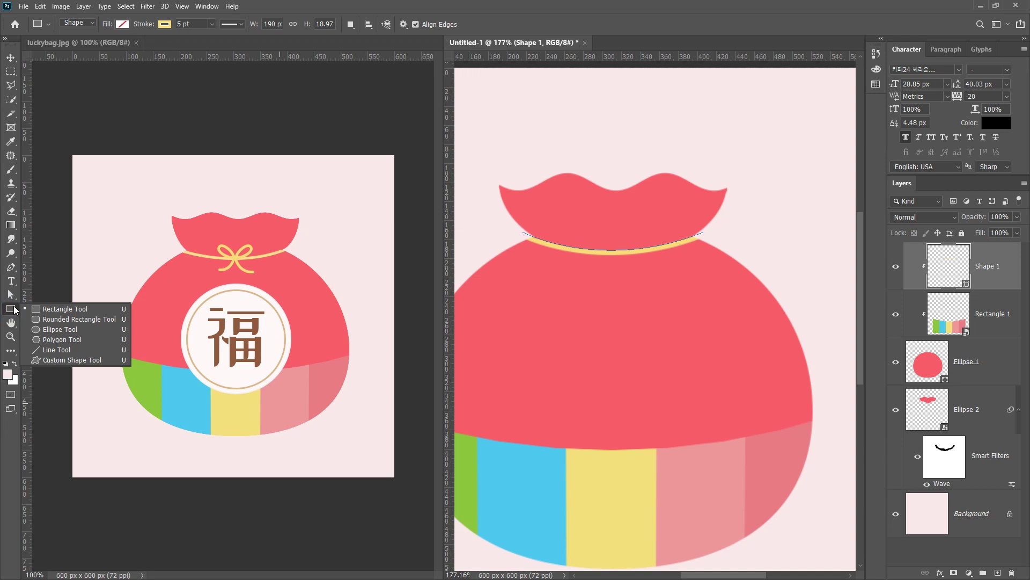
pyautogui.click(61, 330)
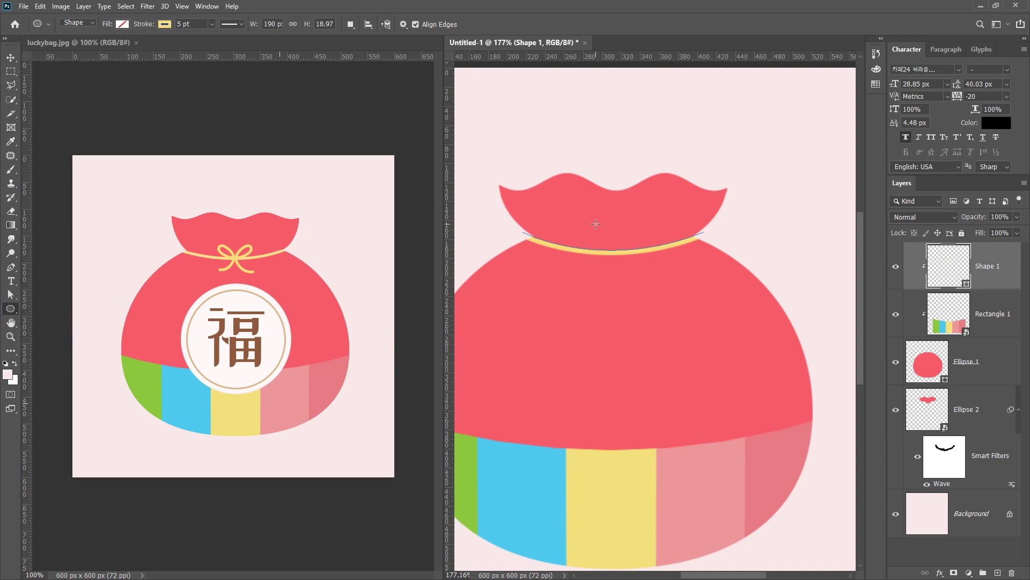
pyautogui.moveTo(596, 223); pyautogui.dragTo(614, 253)
pyautogui.scroll(6, 615, 223)
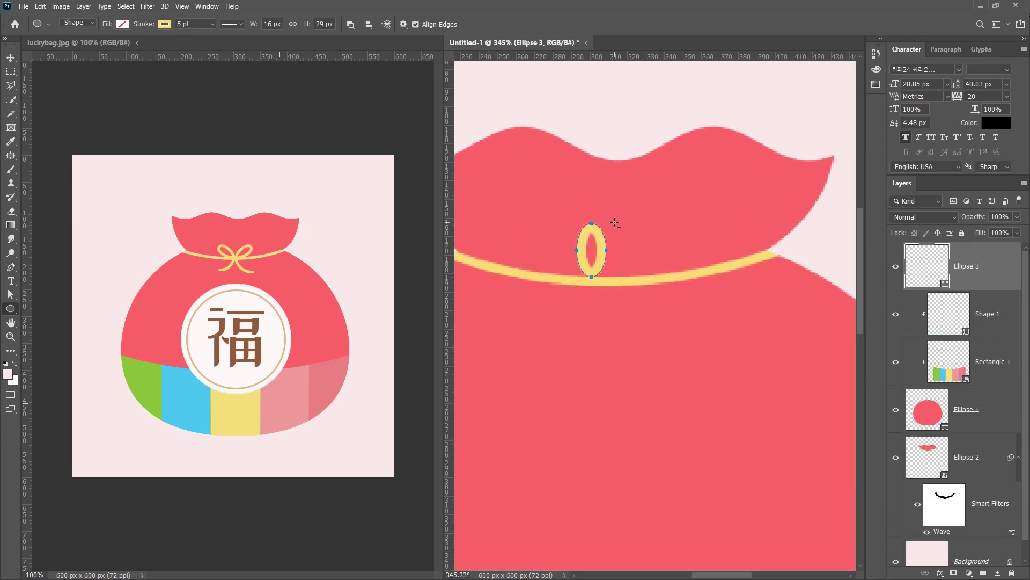
# - Set the bow loop ellipse's stroke alignment to center
pyautogui.click(243, 25)
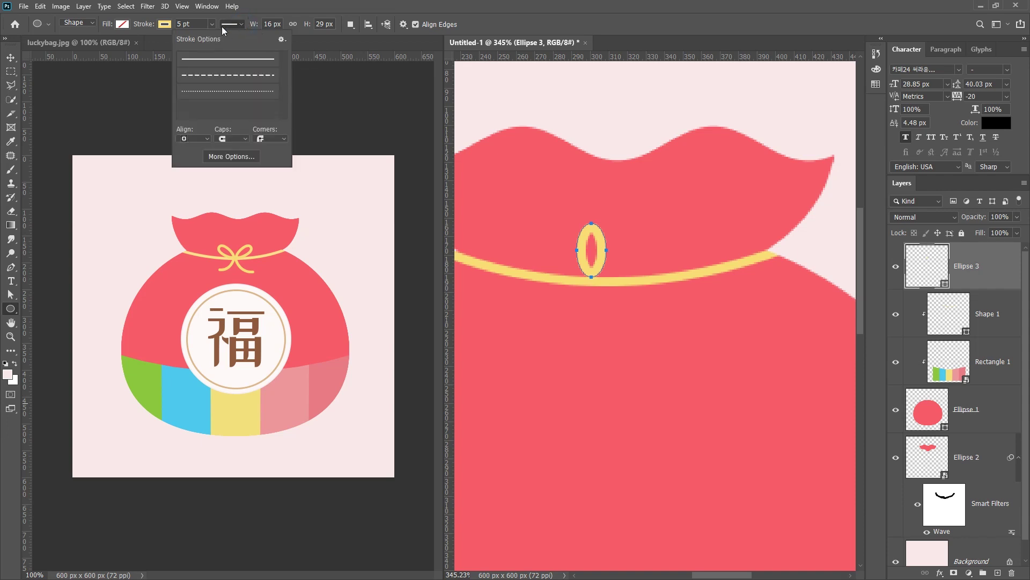
pyautogui.click(205, 139)
pyautogui.click(192, 159)
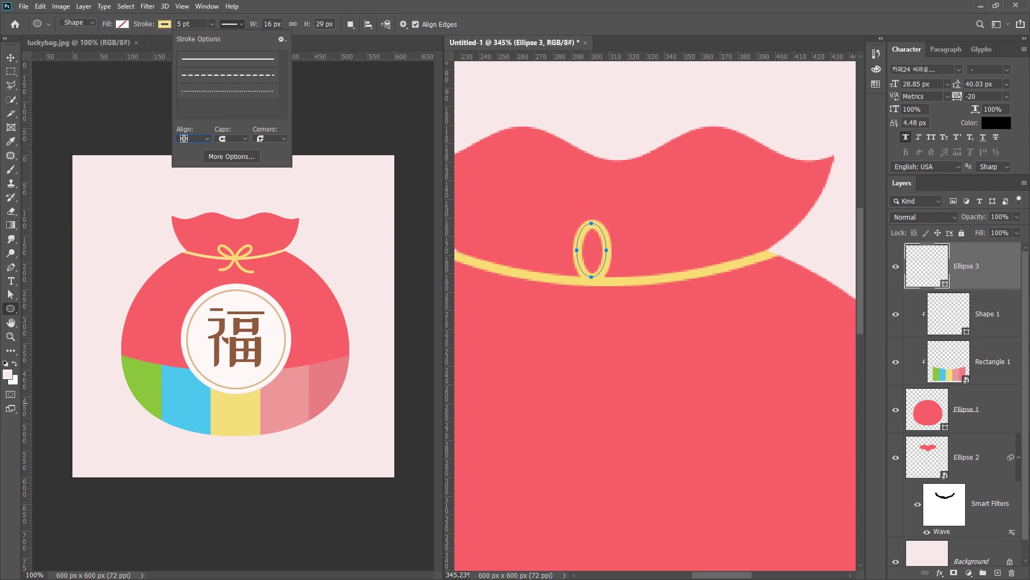
pyautogui.press('Escape')
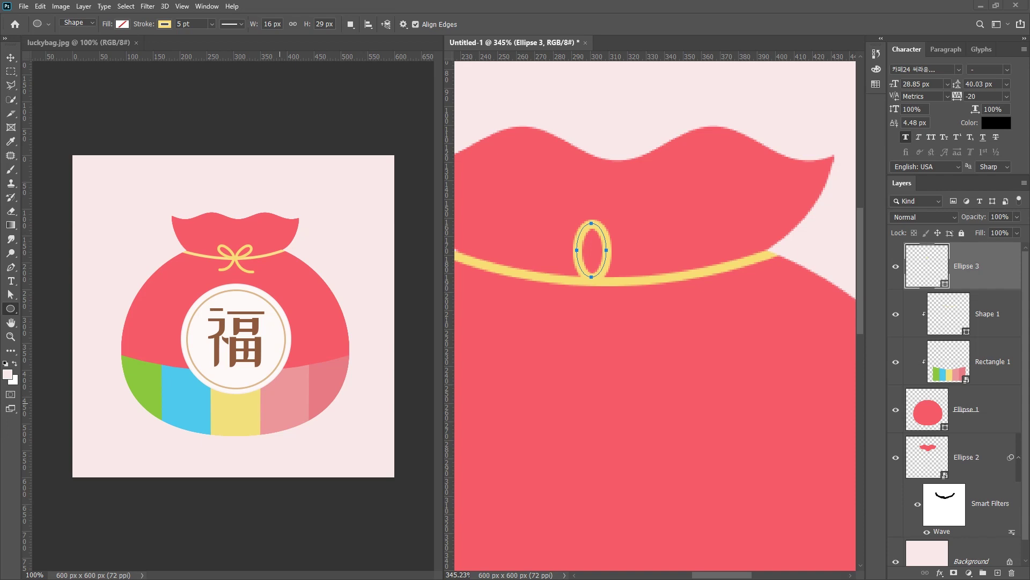
pyautogui.hotkey('alt', 'Tab')
pyautogui.moveTo(878, 67); pyautogui.dragTo(723, 67)
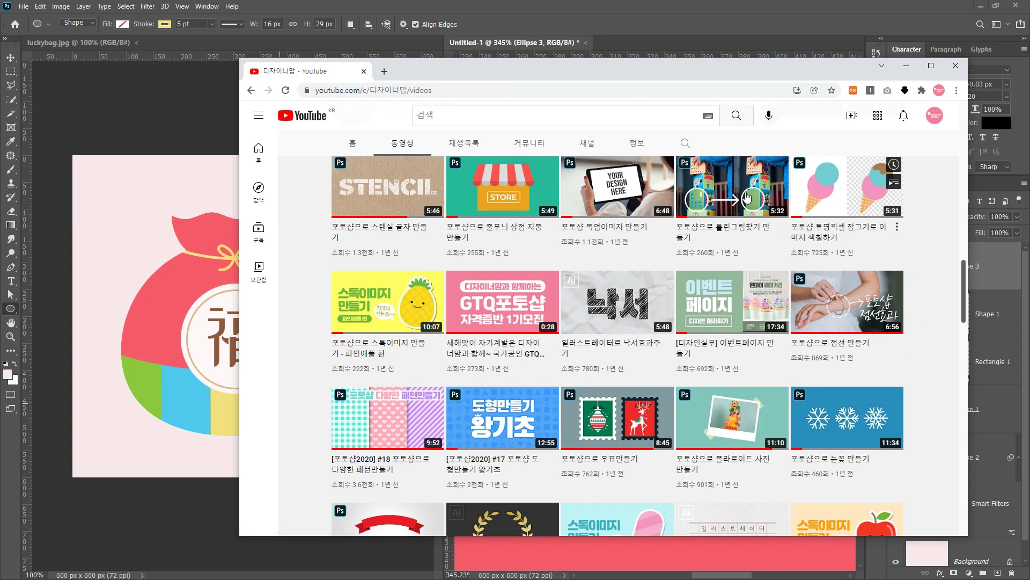
pyautogui.hotkey('alt', 'Tab')
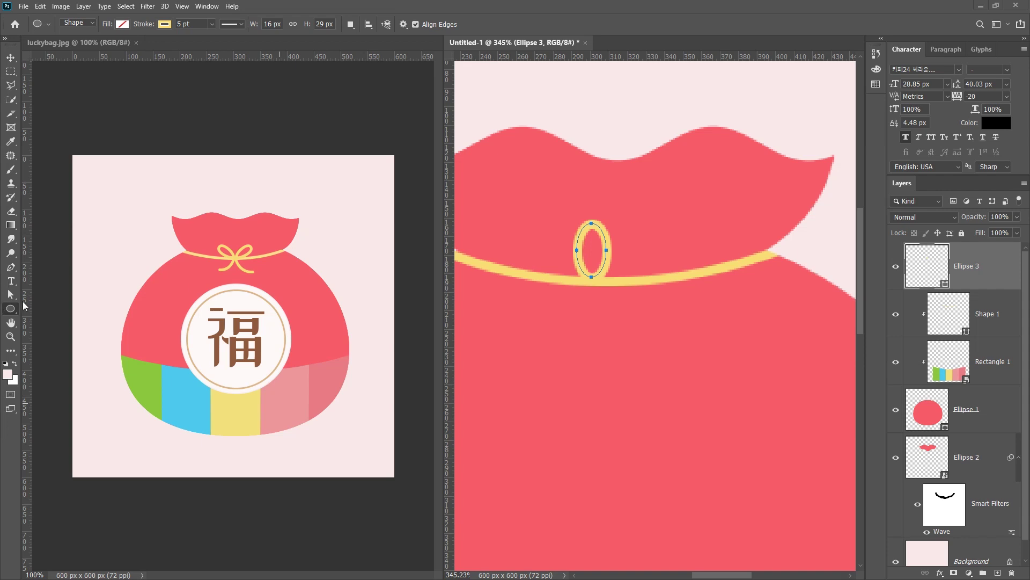
# - Reshape the small ellipse into a teardrop loop by raising its side anchor points with the Direct Selection tool
pyautogui.moveTo(12, 295); pyautogui.dragTo(40, 304)
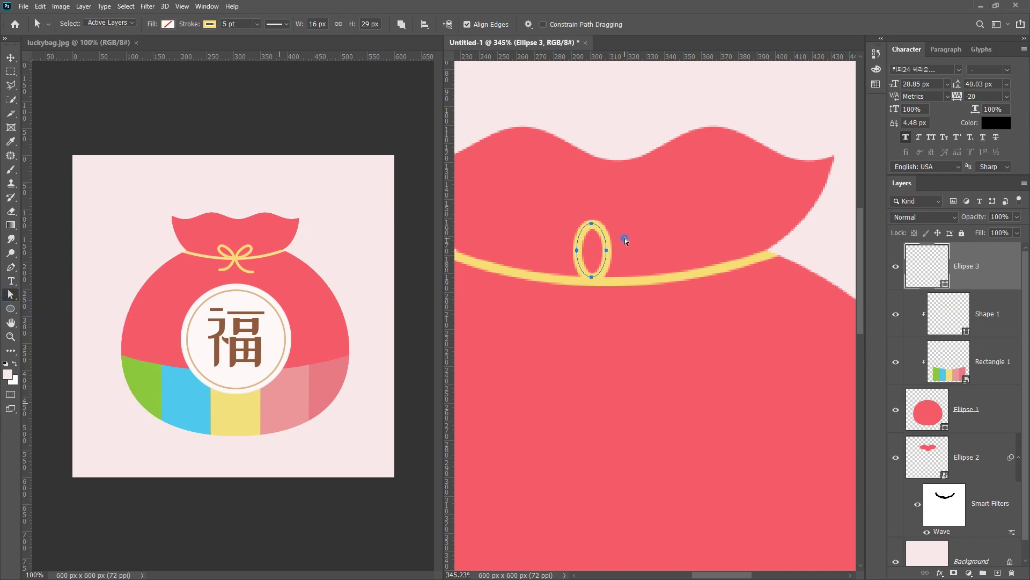
pyautogui.click(607, 250)
pyautogui.moveTo(607, 250); pyautogui.dragTo(610, 245)
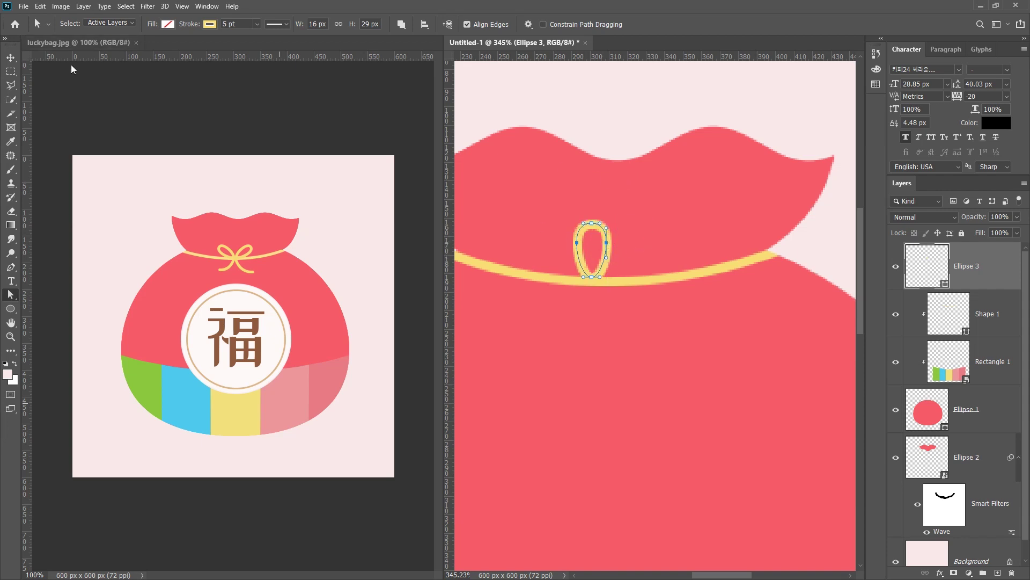
pyautogui.click(11, 57)
pyautogui.click(648, 209)
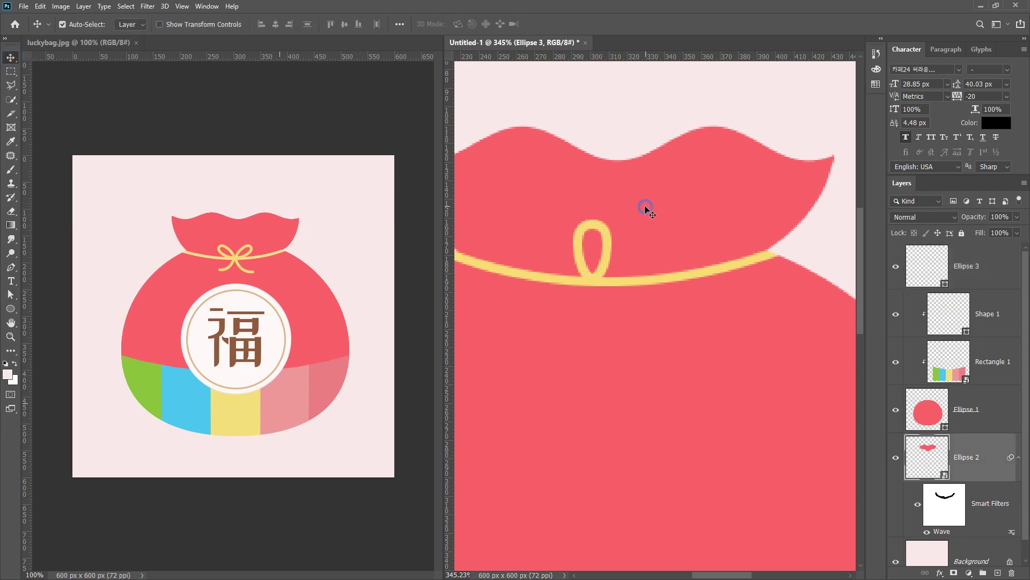
# - Rotate the teardrop loop about -39 degrees and place its narrow end on the middle of the string
pyautogui.click(609, 230)
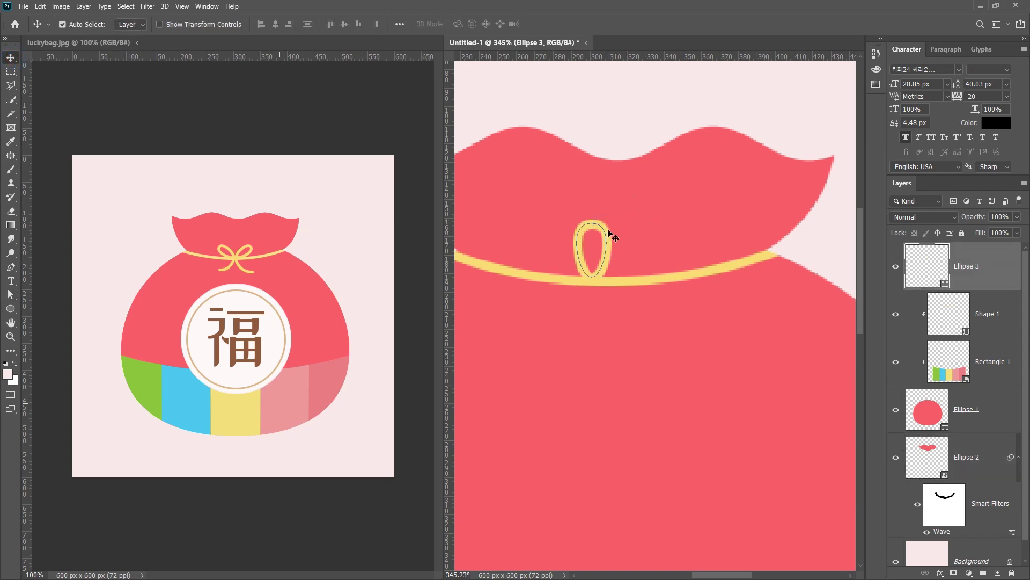
pyautogui.hotkey('ctrl', 't')
pyautogui.moveTo(624, 216); pyautogui.dragTo(579, 242)
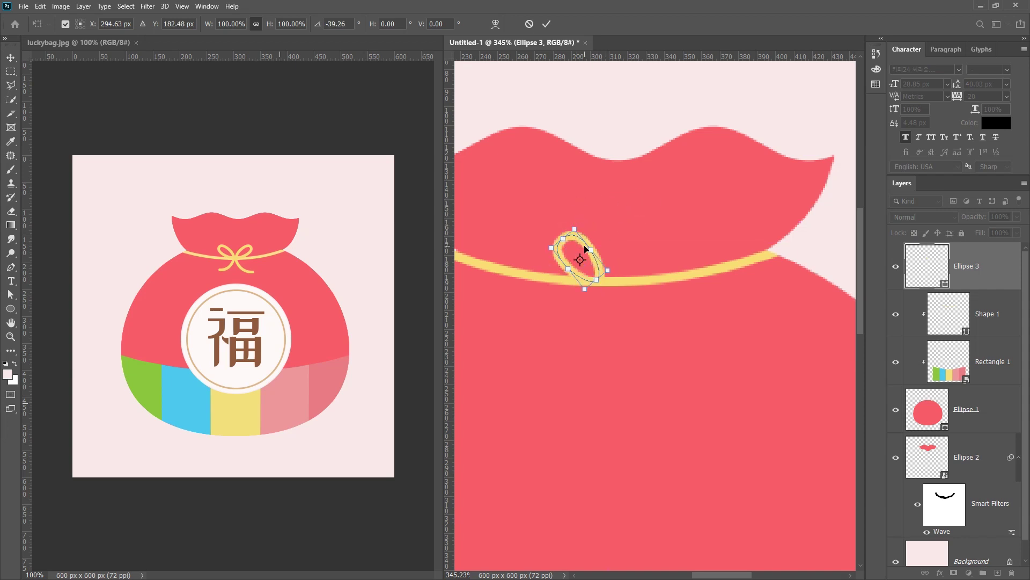
pyautogui.press('Return')
pyautogui.click(632, 214)
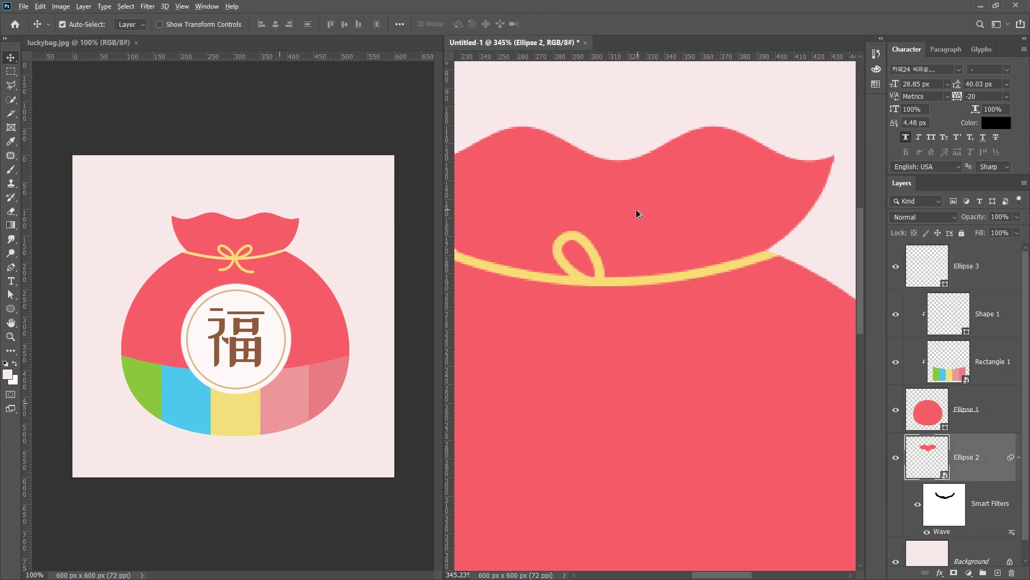
# - Duplicate the tilted bow loop layer, Ellipse 3
pyautogui.scroll(-3, 631, 223)
pyautogui.scroll(3, 656, 256)
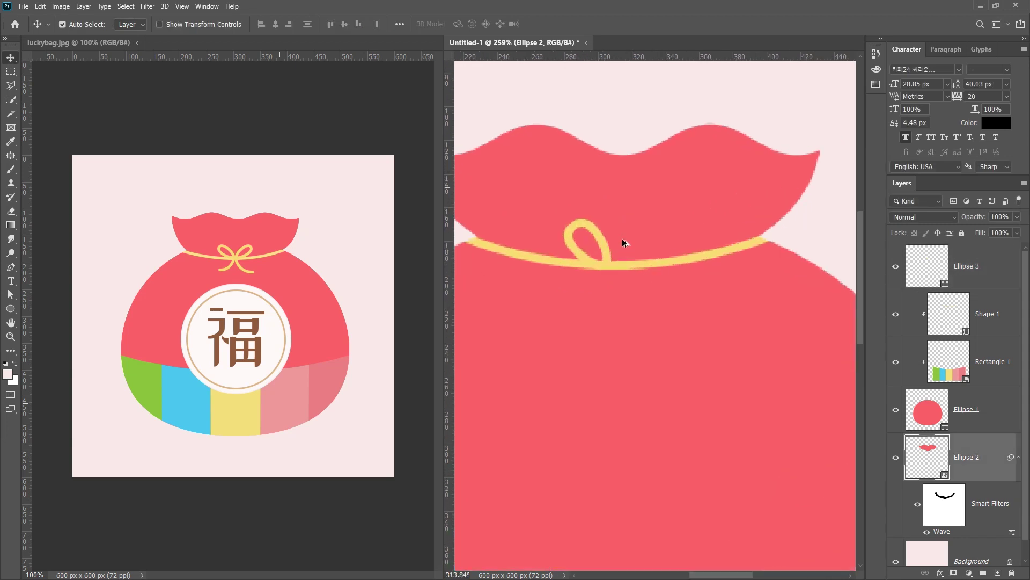
pyautogui.click(602, 234)
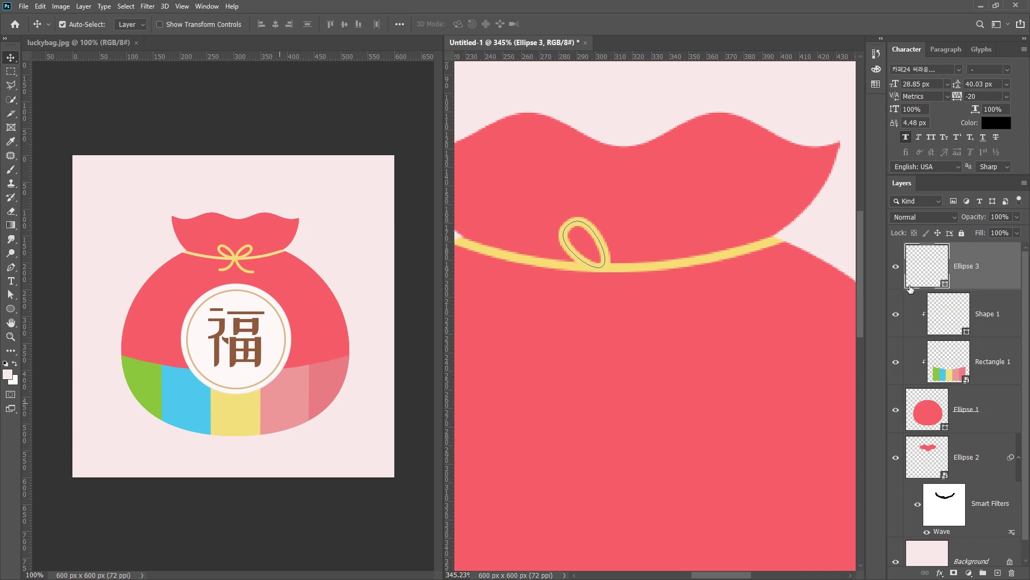
pyautogui.click(895, 268)
pyautogui.click(896, 269)
pyautogui.hotkey('ctrl', 'j')
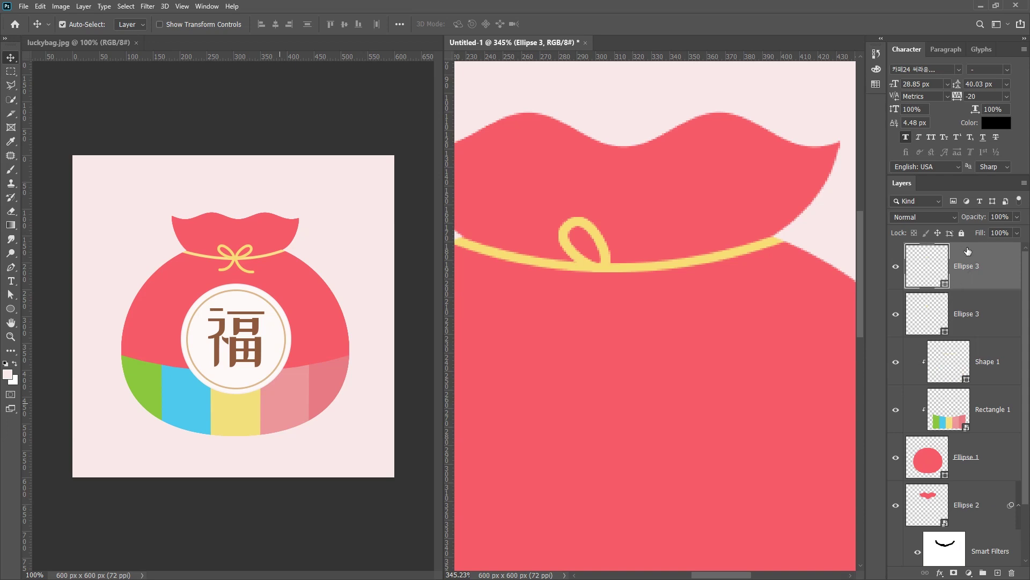
# - Mirror the duplicated loop horizontally and place it beside the original to form a symmetrical bow on the string
pyautogui.hotkey('ctrl', 't')
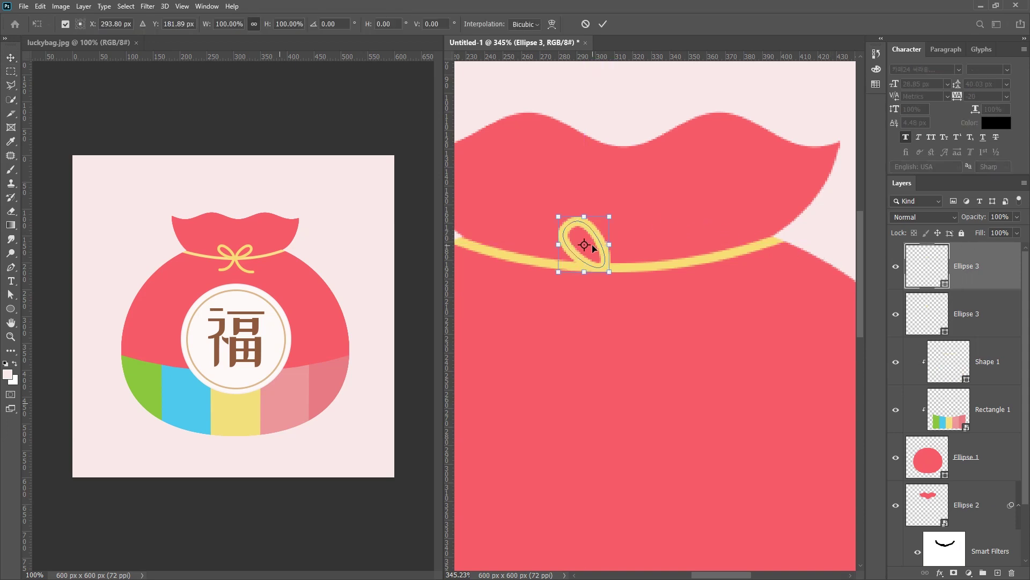
pyautogui.moveTo(584, 246)
pyautogui.mouseDown()
pyautogui.moveTo(597, 238)
pyautogui.moveTo(587, 240)
pyautogui.mouseUp()
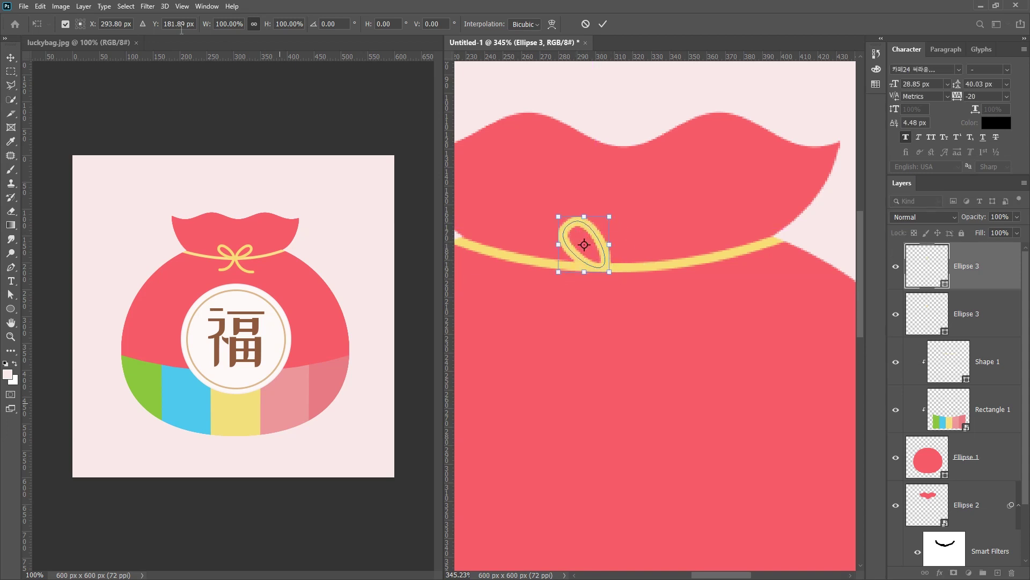
pyautogui.click(84, 28)
pyautogui.moveTo(633, 225); pyautogui.dragTo(702, 272)
pyautogui.press('Return')
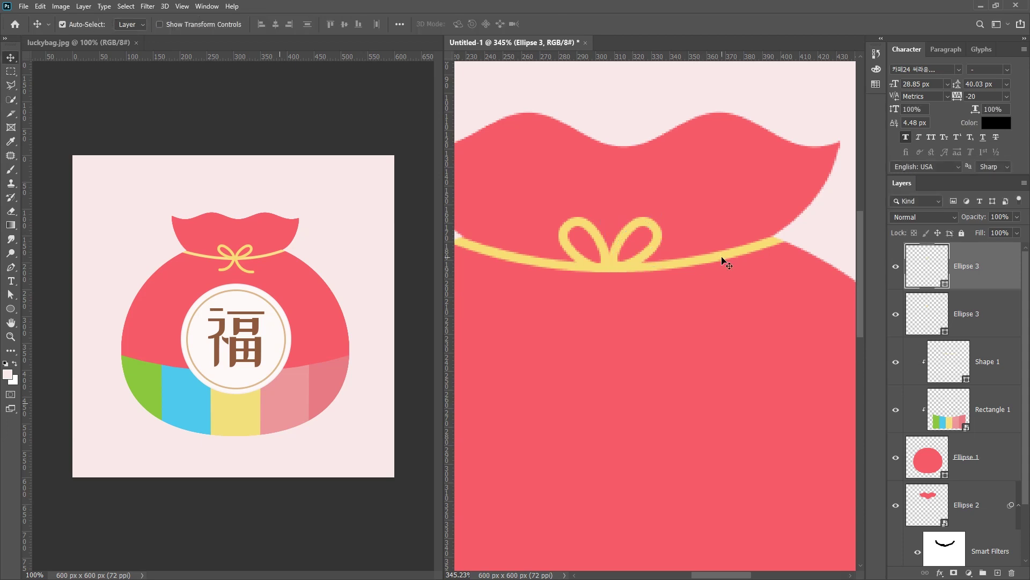
# - Draw a curved tail about 22 x 22 px hanging down and left from the bow's knot with the Pen tool
pyautogui.scroll(-3, 633, 236)
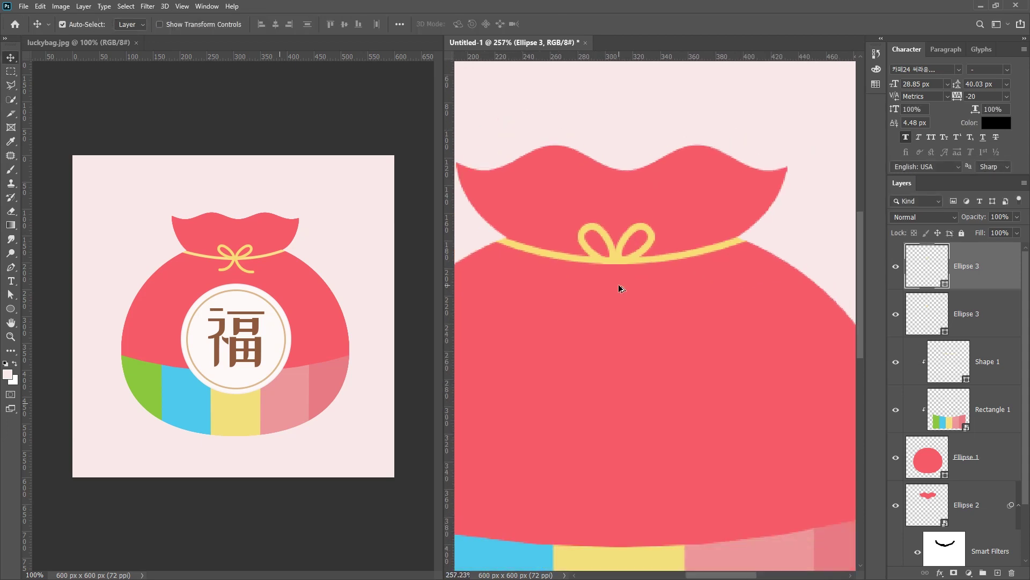
pyautogui.click(11, 270)
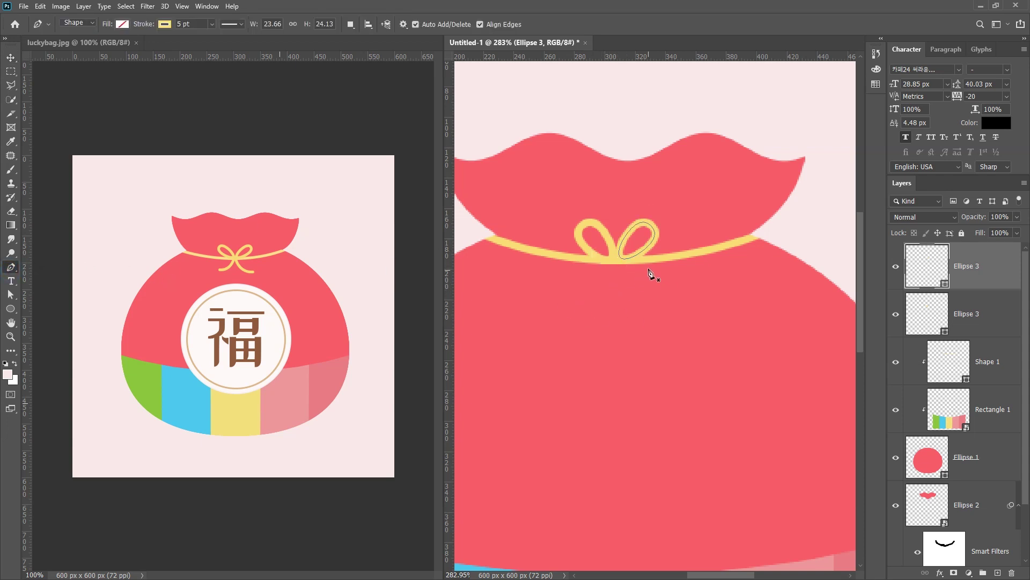
pyautogui.click(613, 260)
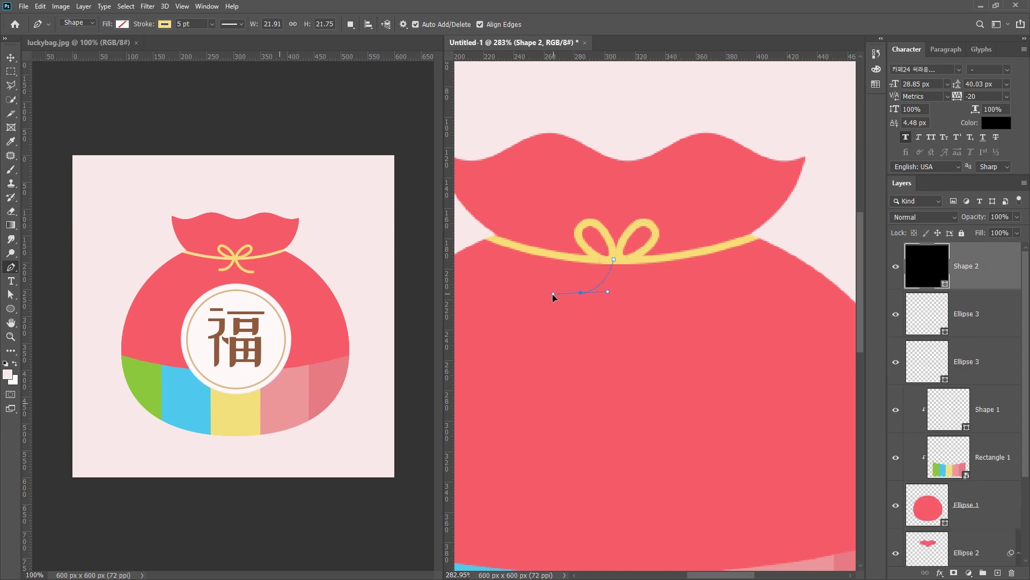
pyautogui.moveTo(549, 291); pyautogui.dragTo(551, 292)
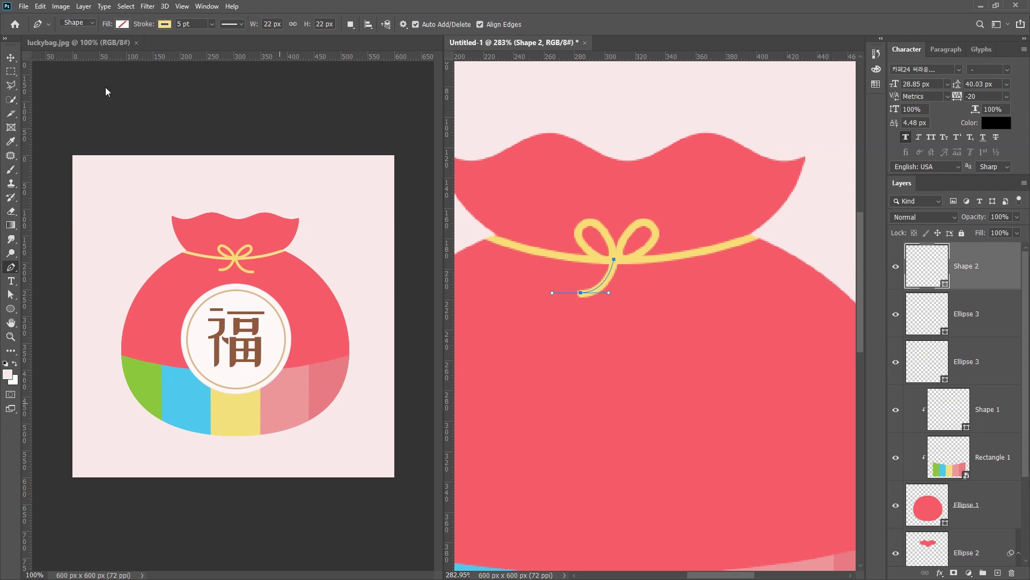
pyautogui.click(11, 60)
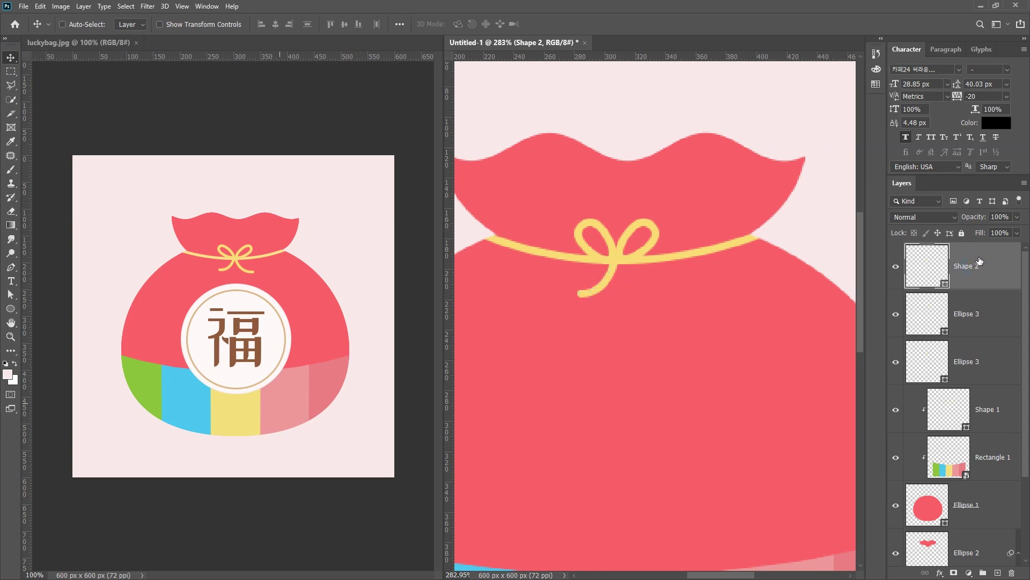
# - Duplicate the curved tail, Shape 2, flipping the copy horizontally about its knot end and nudging it slightly left
pyautogui.hotkey('ctrl', 'j')
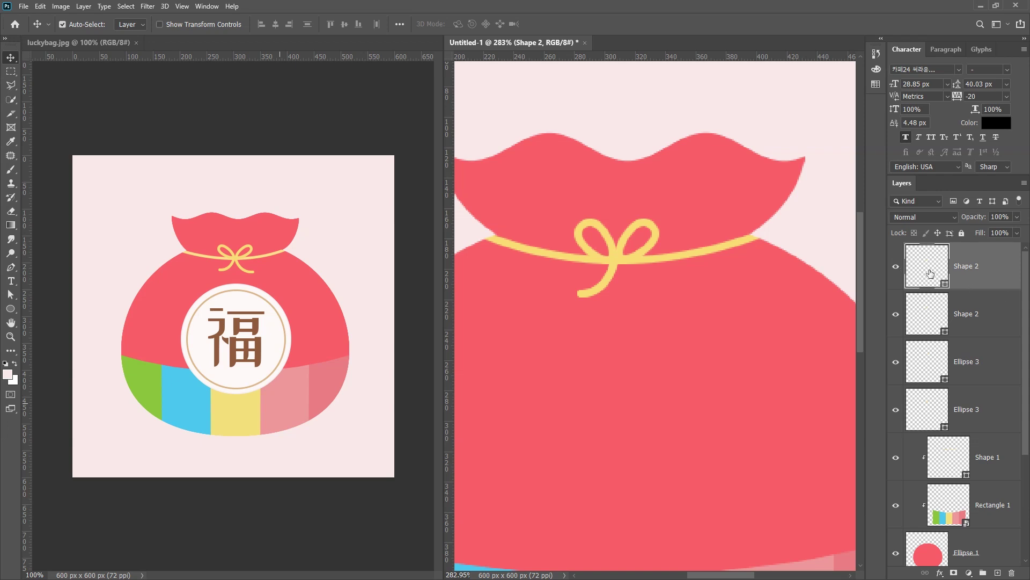
pyautogui.hotkey('ctrl', 't')
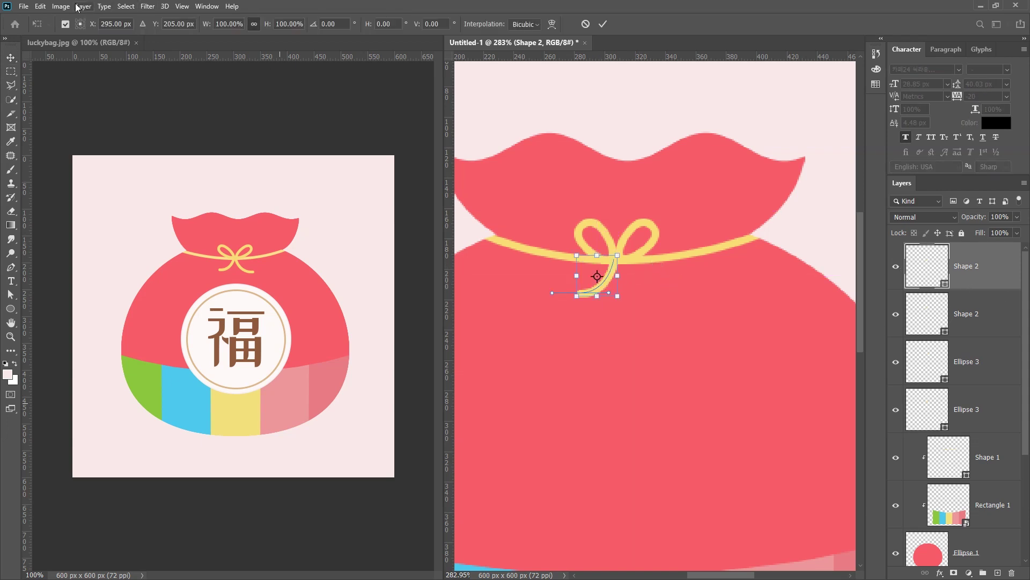
pyautogui.click(83, 20)
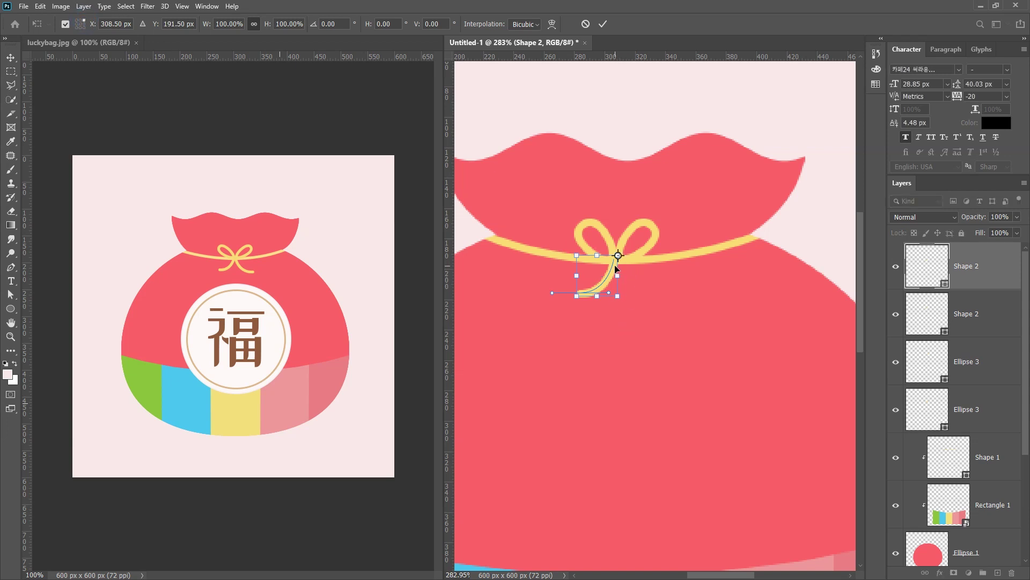
pyautogui.rightClick(616, 269)
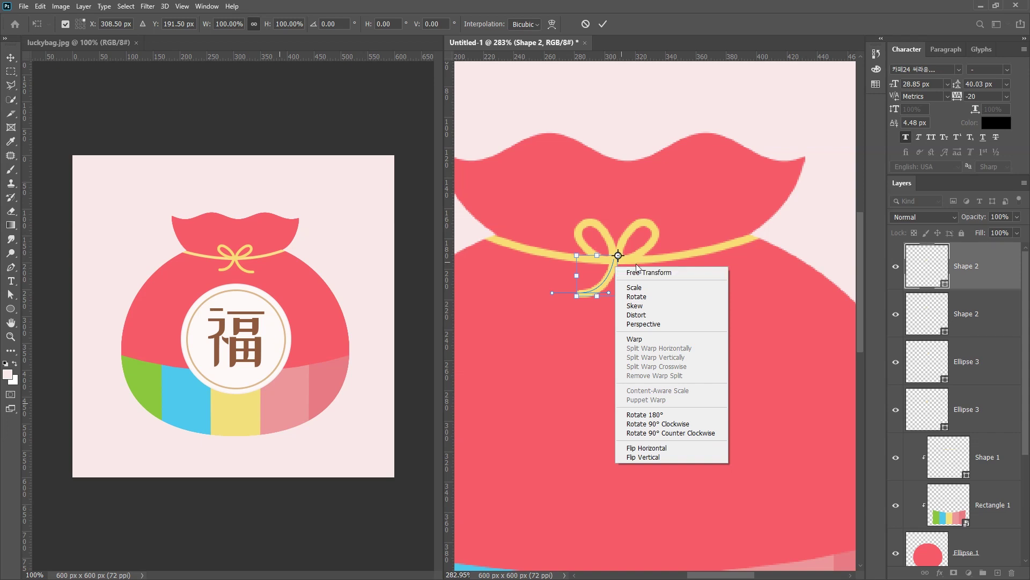
pyautogui.click(688, 451)
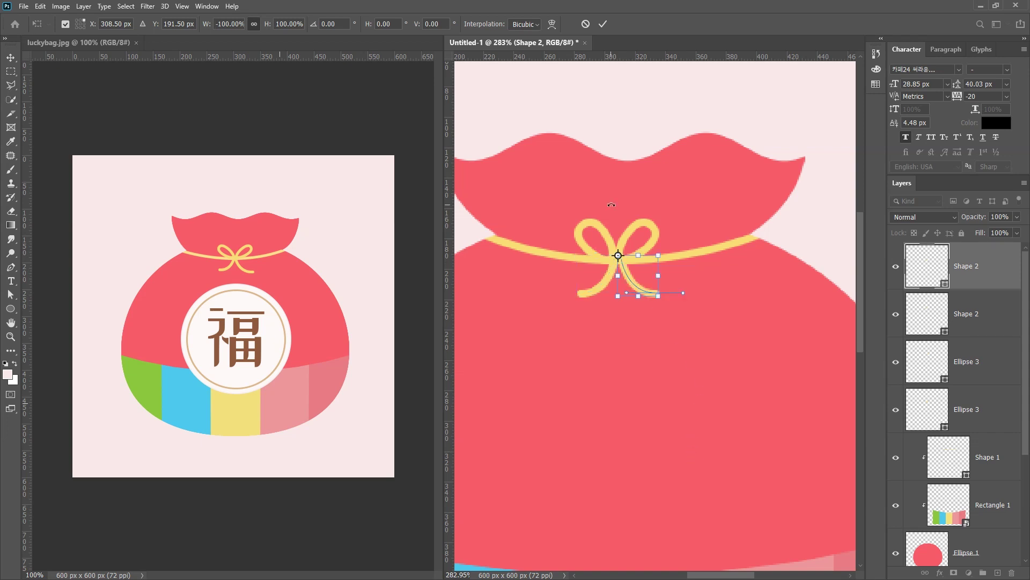
pyautogui.press('Return')
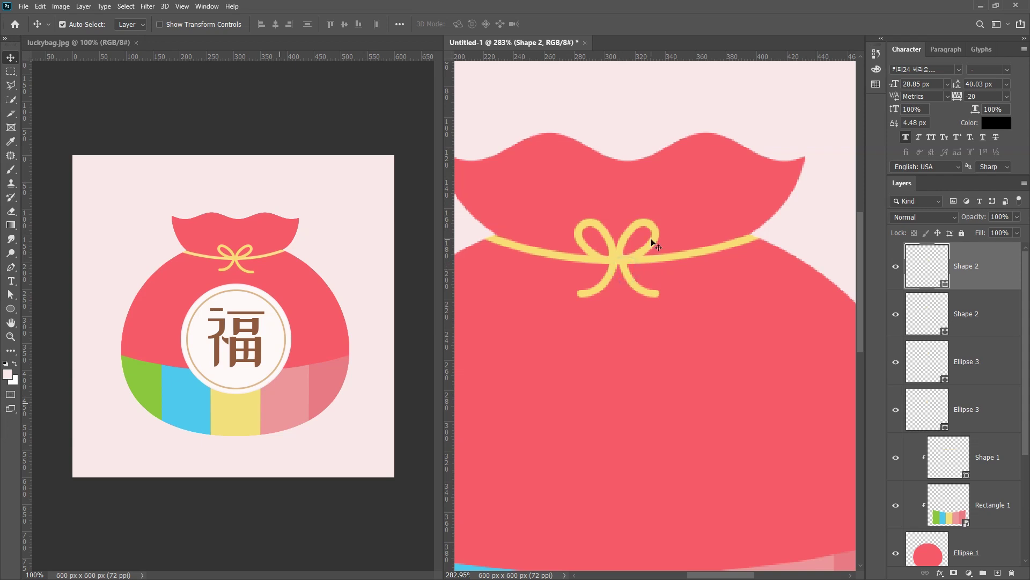
pyautogui.press('Left')
pyautogui.press('Left')
# - Draw a circle about 187 x 187 px with the Ellipse tool over the middle of the bag
pyautogui.scroll(-1, 659, 230)
pyautogui.scroll(-2, 658, 227)
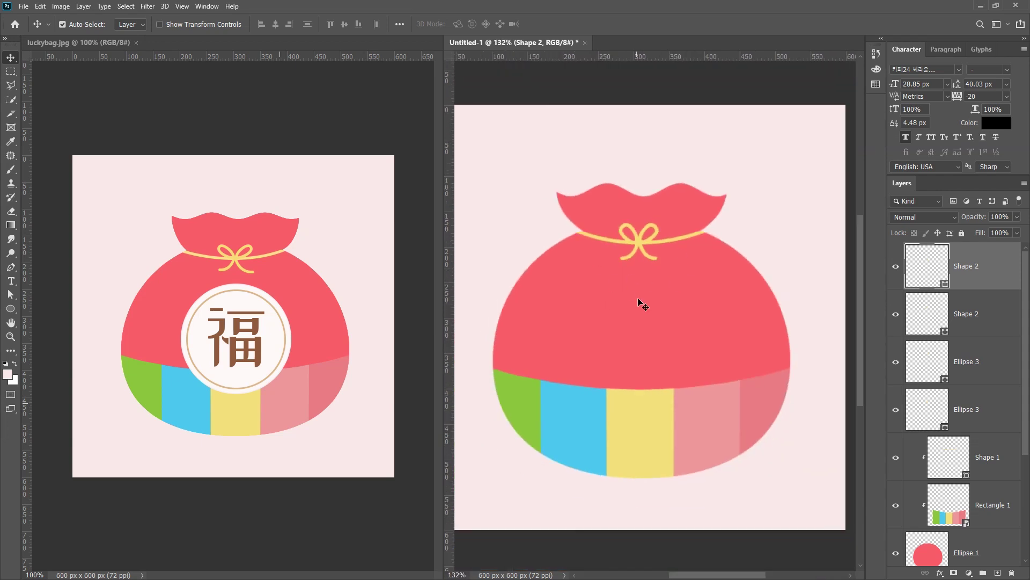
pyautogui.scroll(1, 692, 313)
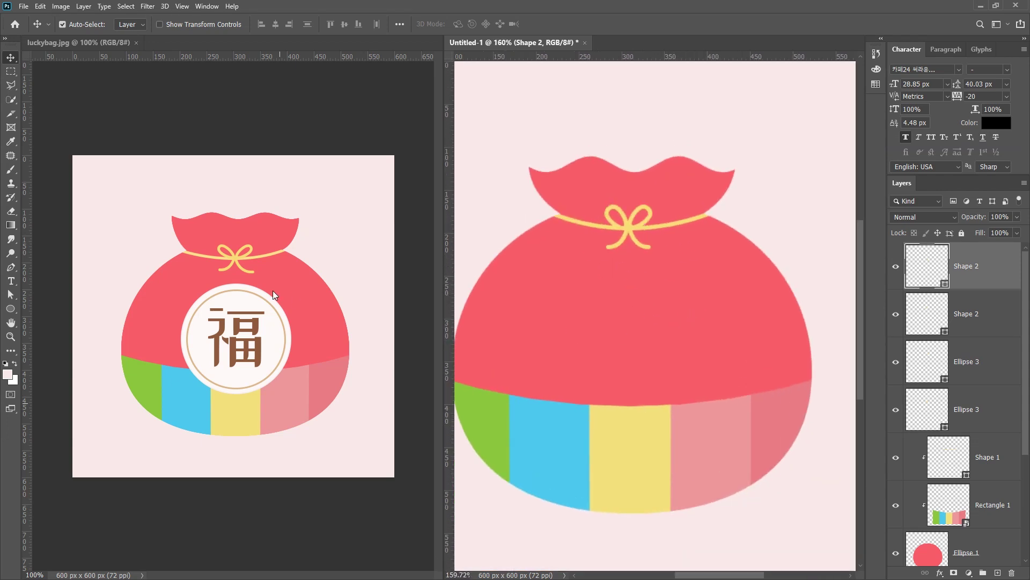
pyautogui.scroll(-3, 740, 297)
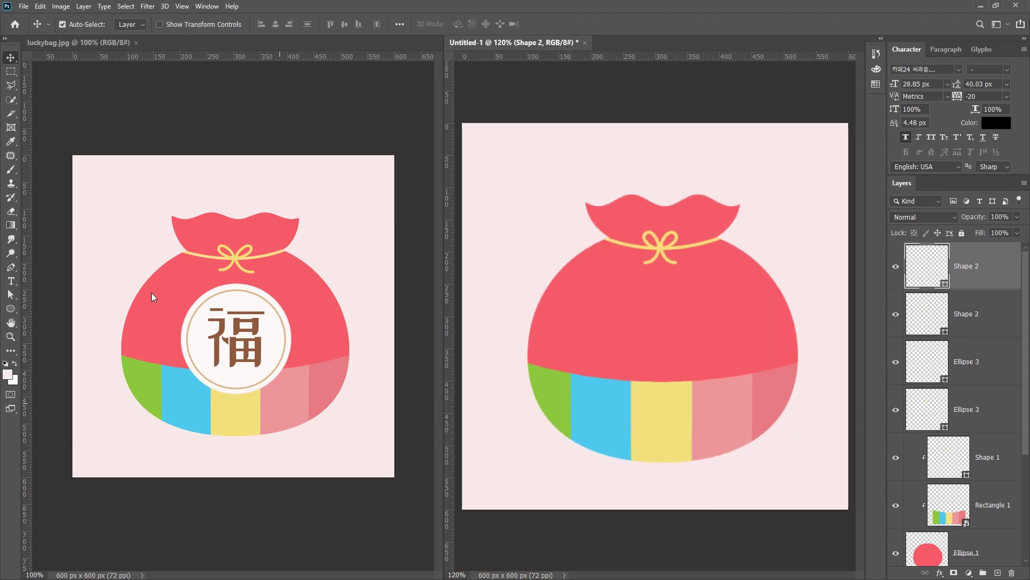
pyautogui.click(11, 309)
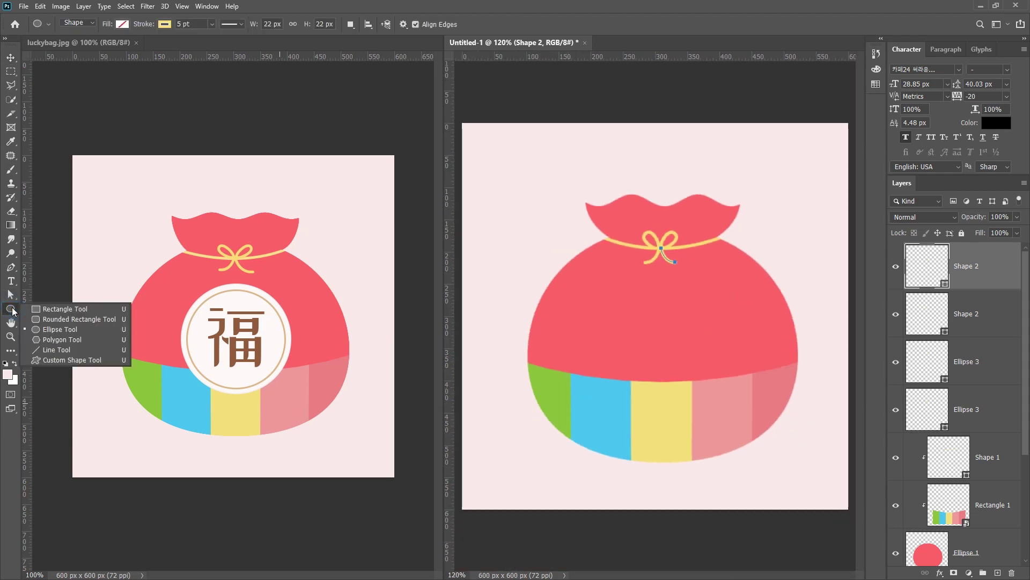
pyautogui.click(62, 329)
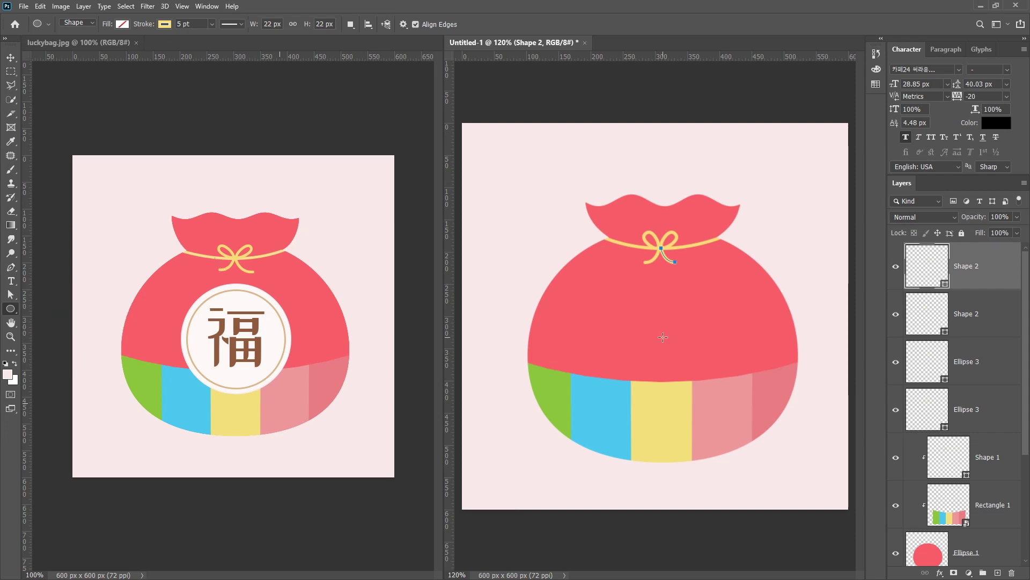
pyautogui.moveTo(612, 285)
pyautogui.mouseDown()
pyautogui.moveTo(741, 426)
pyautogui.moveTo(732, 427)
pyautogui.mouseUp()
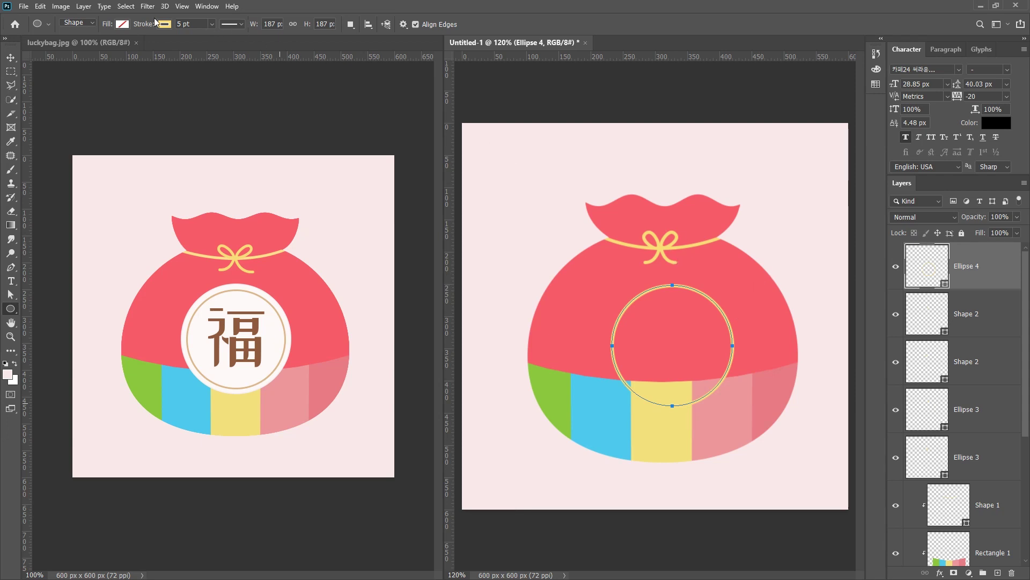
# - Fill the circle with off-white #fef8f8 sampled from the reference badge and remove its stroke
pyautogui.click(125, 25)
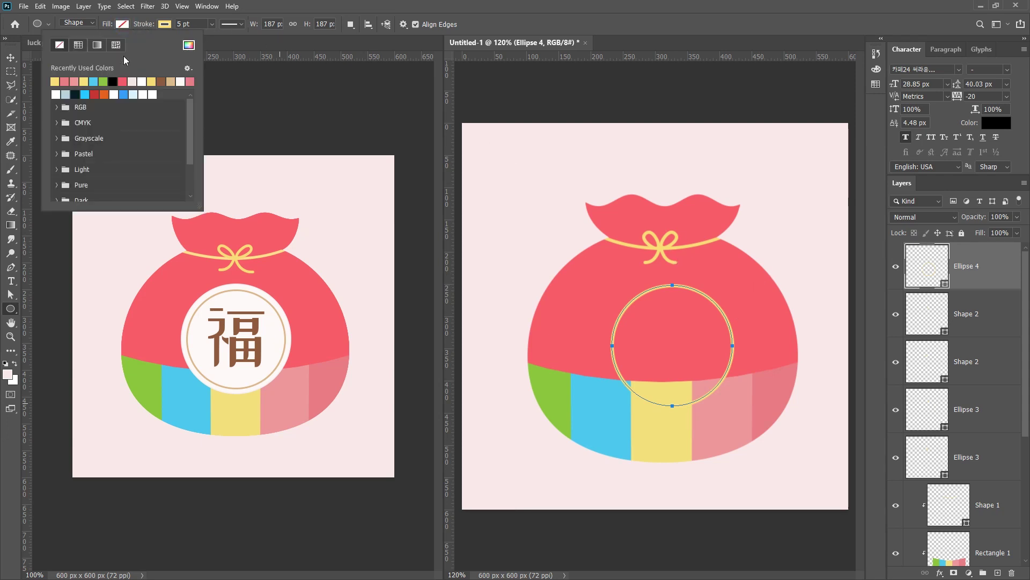
pyautogui.click(188, 45)
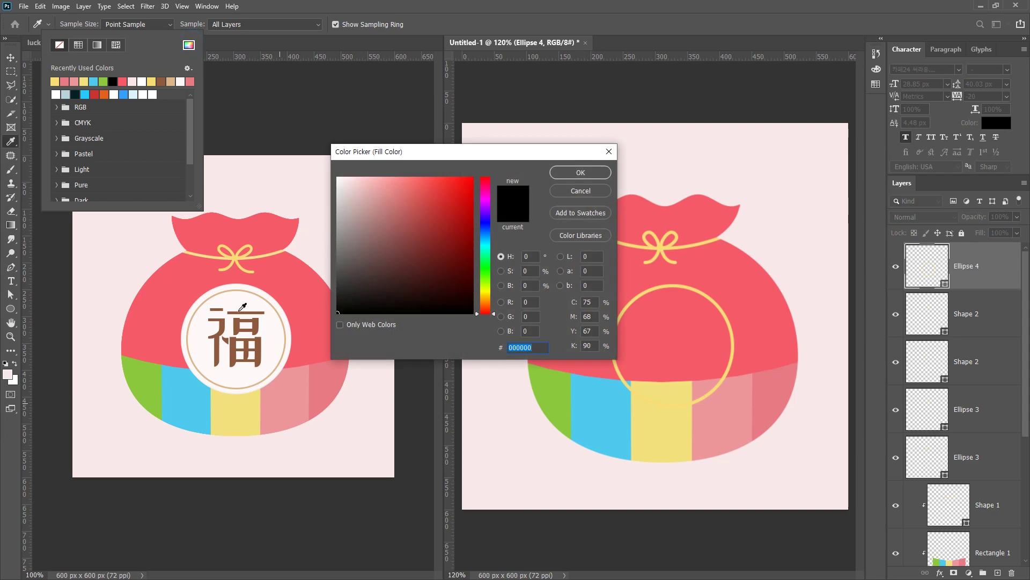
pyautogui.click(237, 301)
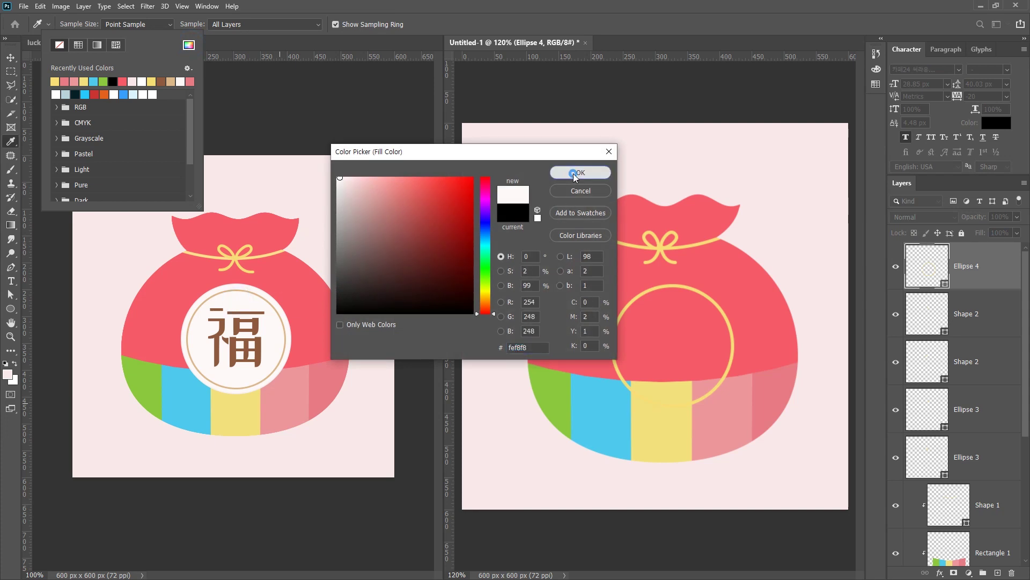
pyautogui.click(577, 172)
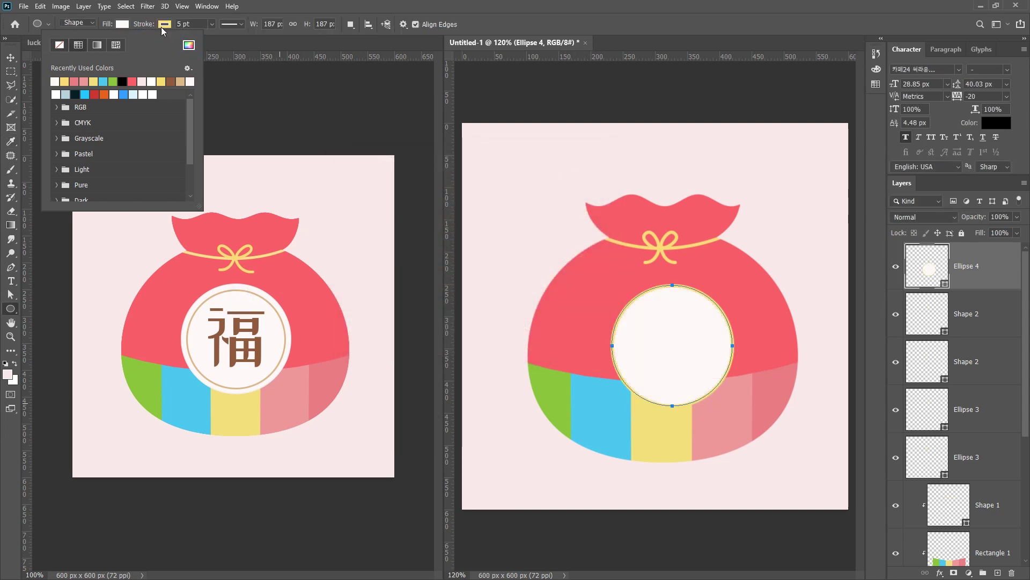
pyautogui.click(164, 24)
pyautogui.click(101, 46)
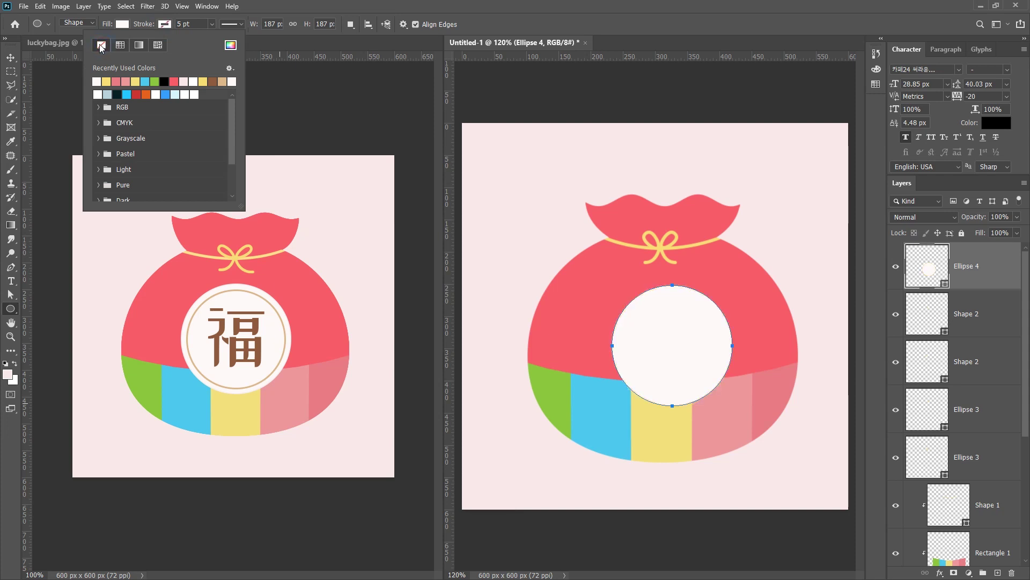
# - Move the off-white circle to the bag's horizontal centre, overlapping the upper edge of the stripes
pyautogui.click(11, 58)
pyautogui.moveTo(689, 322); pyautogui.dragTo(675, 325)
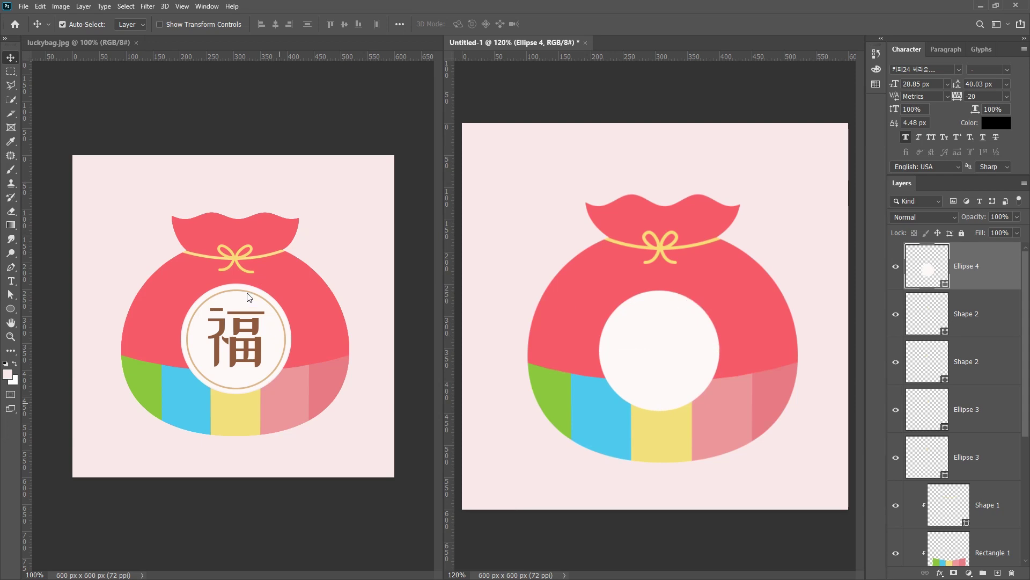
pyautogui.click(896, 268)
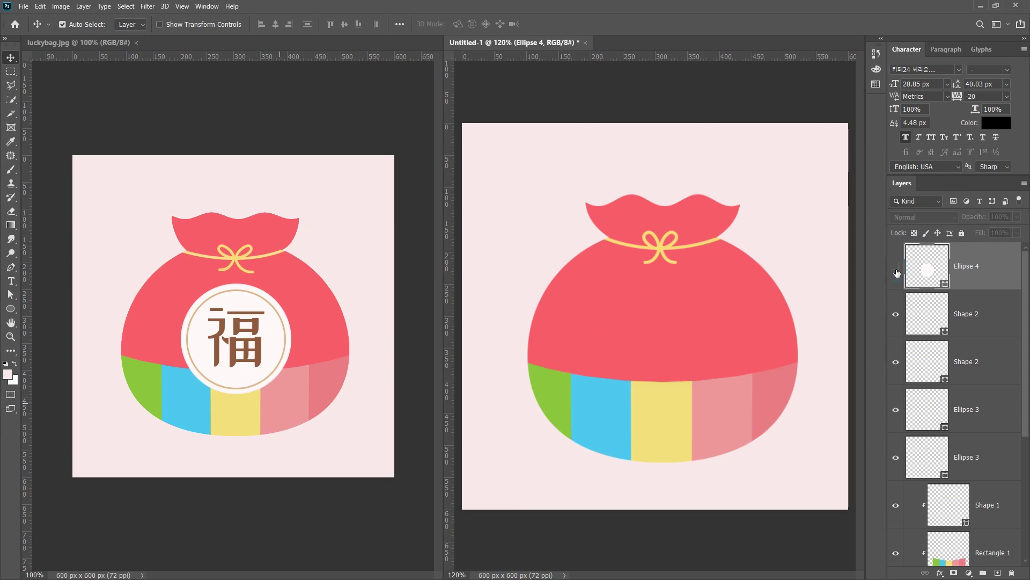
pyautogui.click(896, 267)
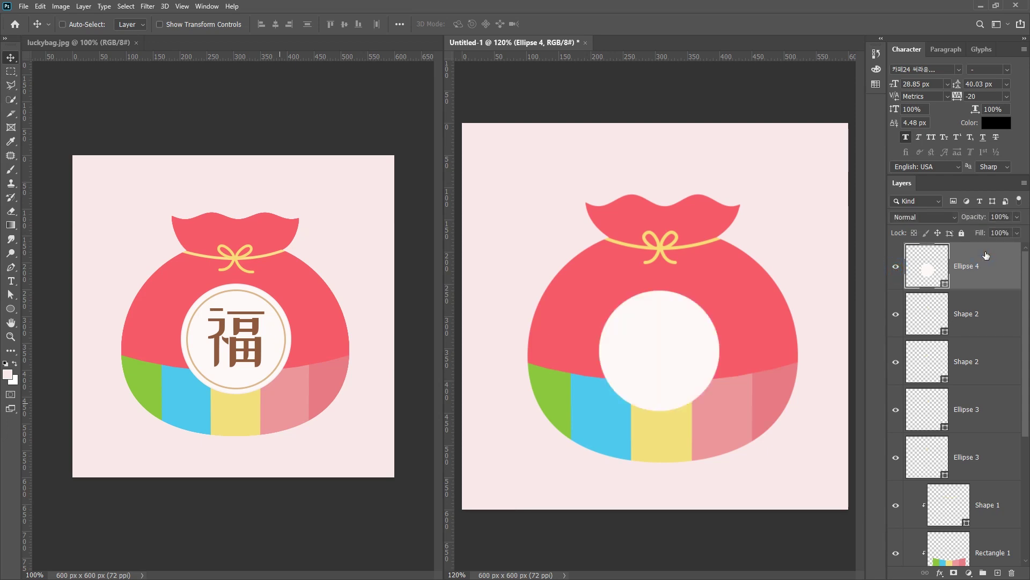
# - Duplicate the off-white circle, Ellipse 4, and set the copy's fill to none
pyautogui.press('ctrl')
pyautogui.click(657, 324)
pyautogui.hotkey('ctrl', 'j')
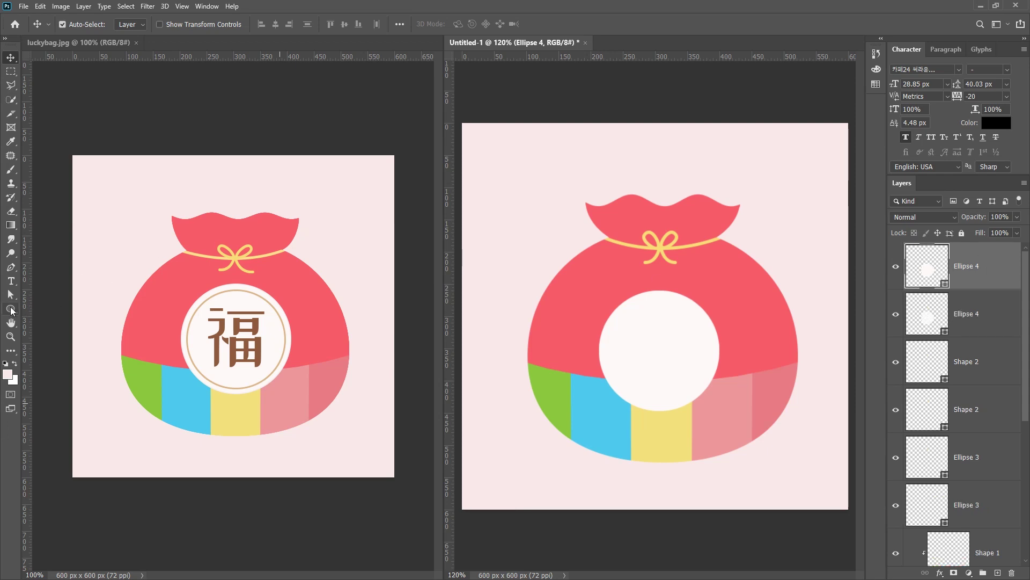
pyautogui.click(11, 310)
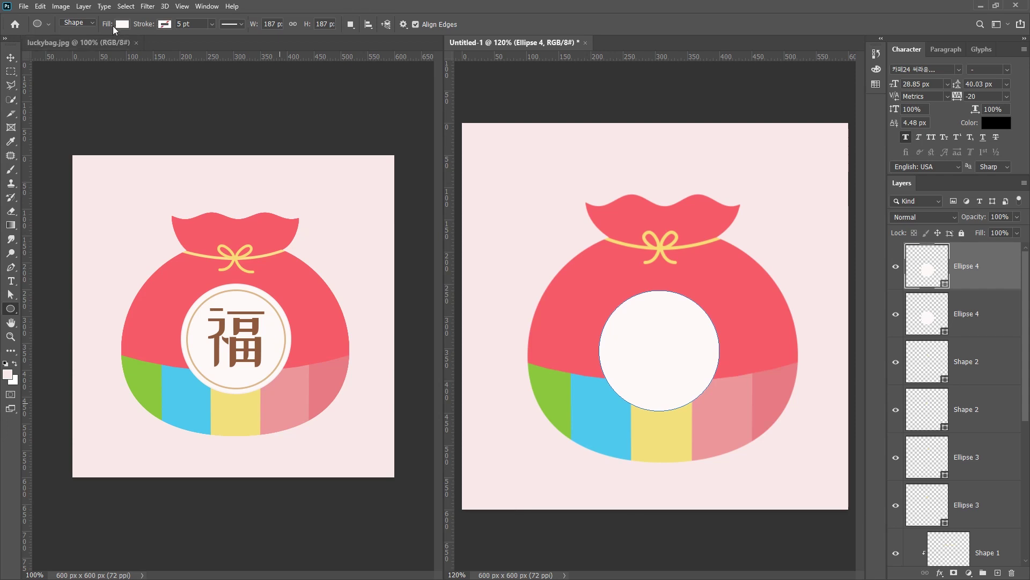
pyautogui.click(121, 24)
pyautogui.click(60, 45)
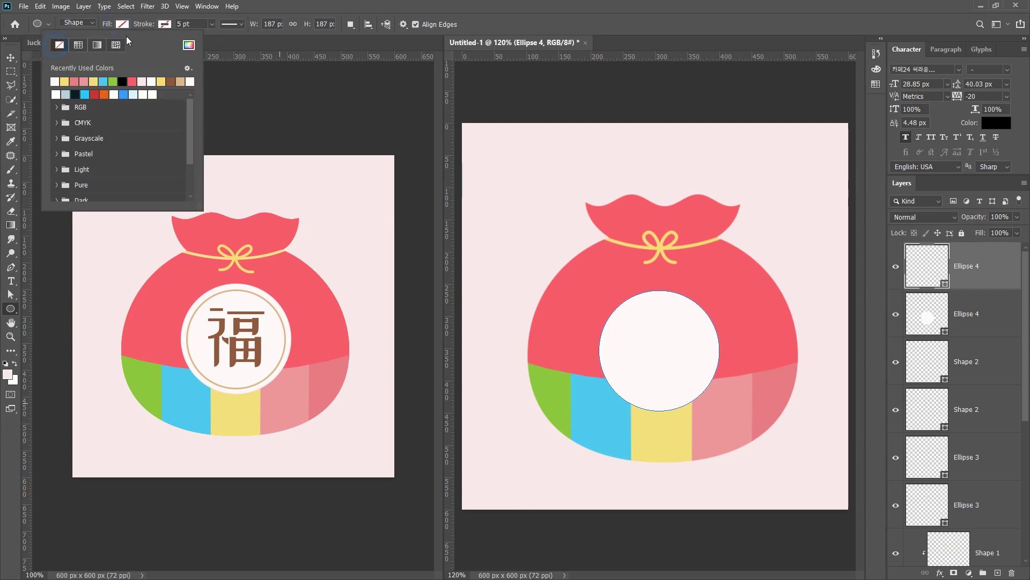
# - Give the unfilled circle copy a tan stroke sampled from the thin ring in the reference image
pyautogui.click(164, 24)
pyautogui.click(230, 45)
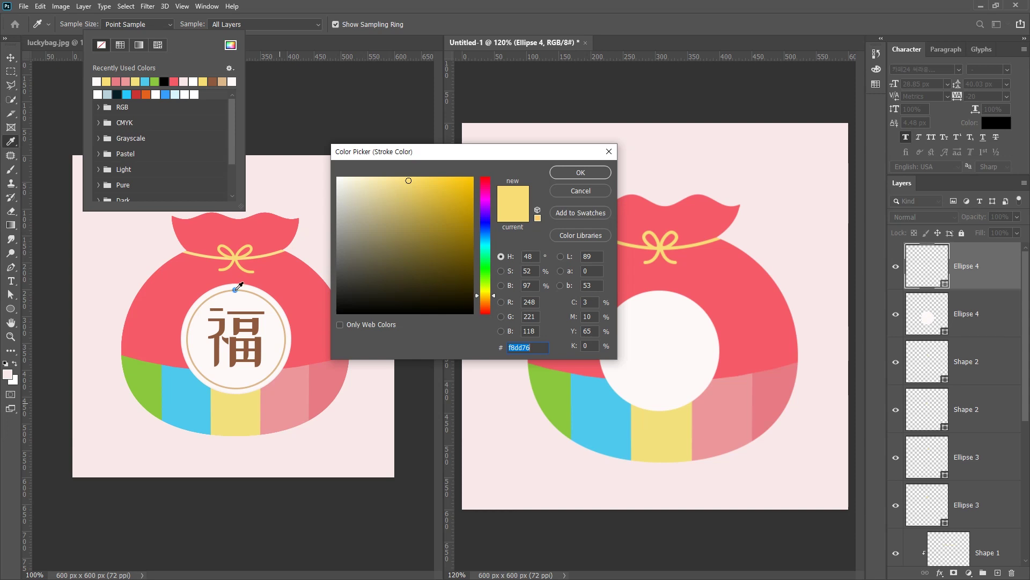
pyautogui.click(237, 287)
pyautogui.click(588, 173)
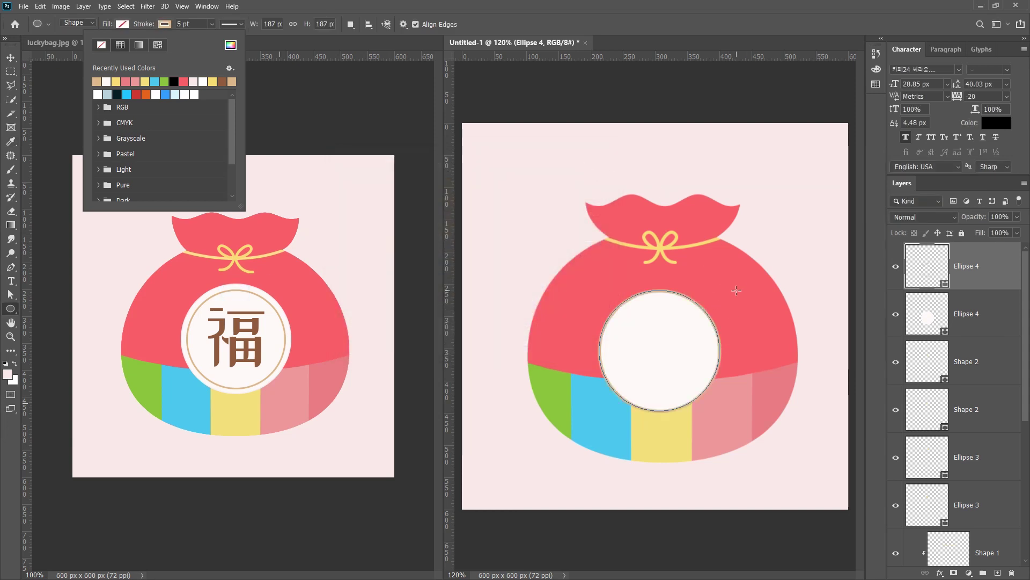
# - Scale the outlined circle to about 84% around its centre so it sits inside the off-white circle
pyautogui.hotkey('ctrl', 't')
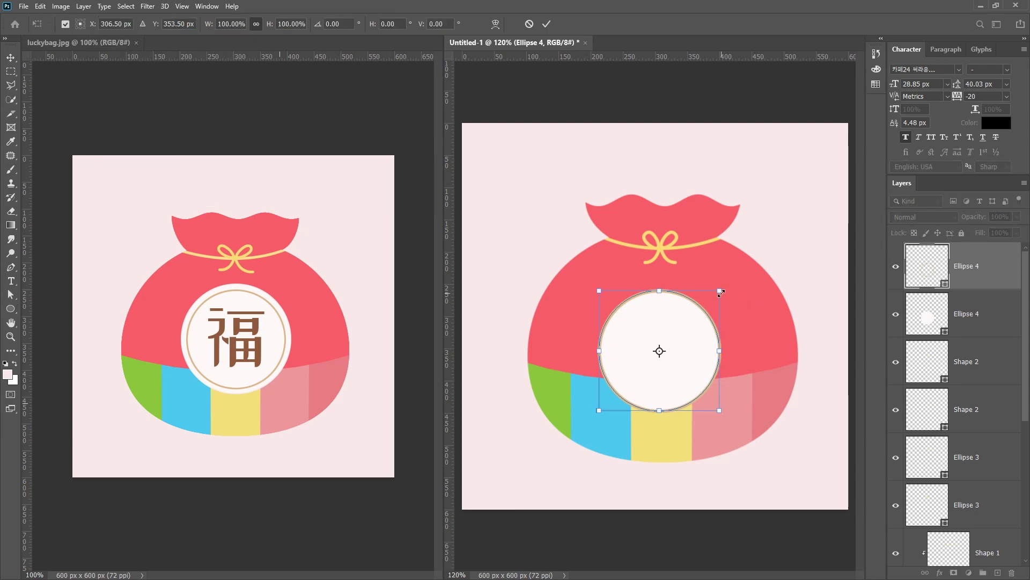
pyautogui.moveTo(720, 292); pyautogui.dragTo(711, 304)
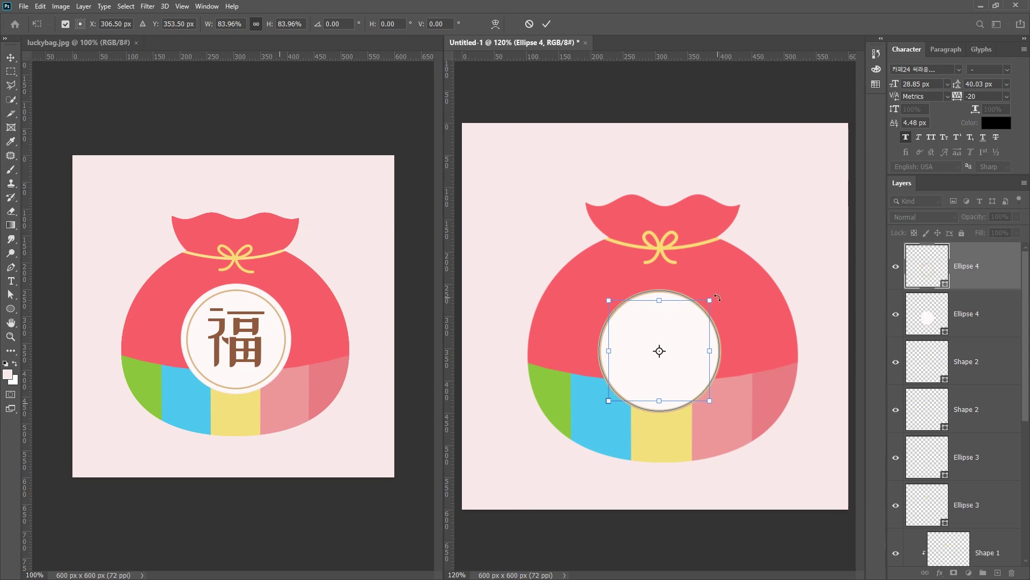
pyautogui.press('Return')
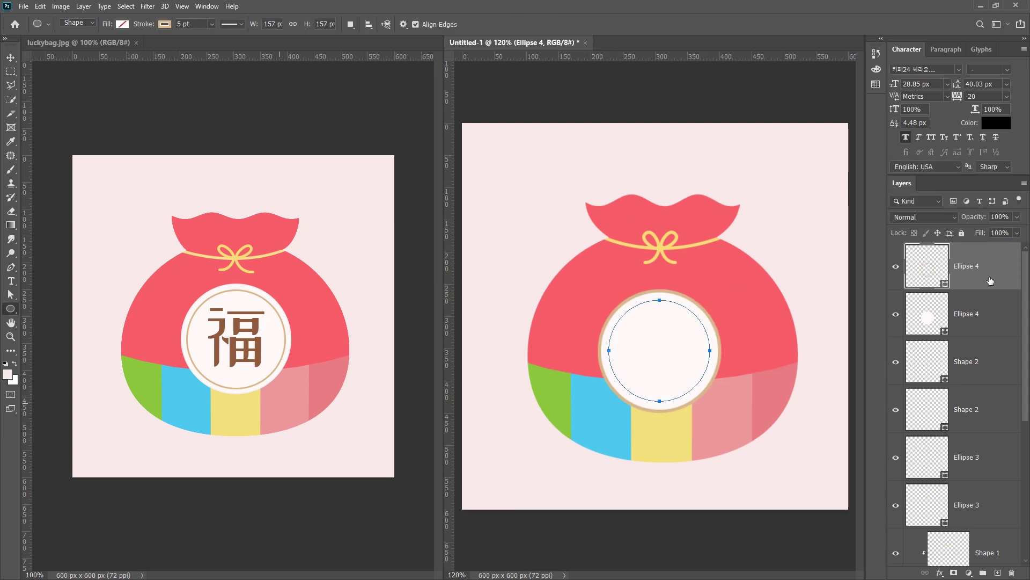
# - Set the stroke width of the tan ring on the upper Ellipse 4 layer to 3 pt
pyautogui.click(983, 323)
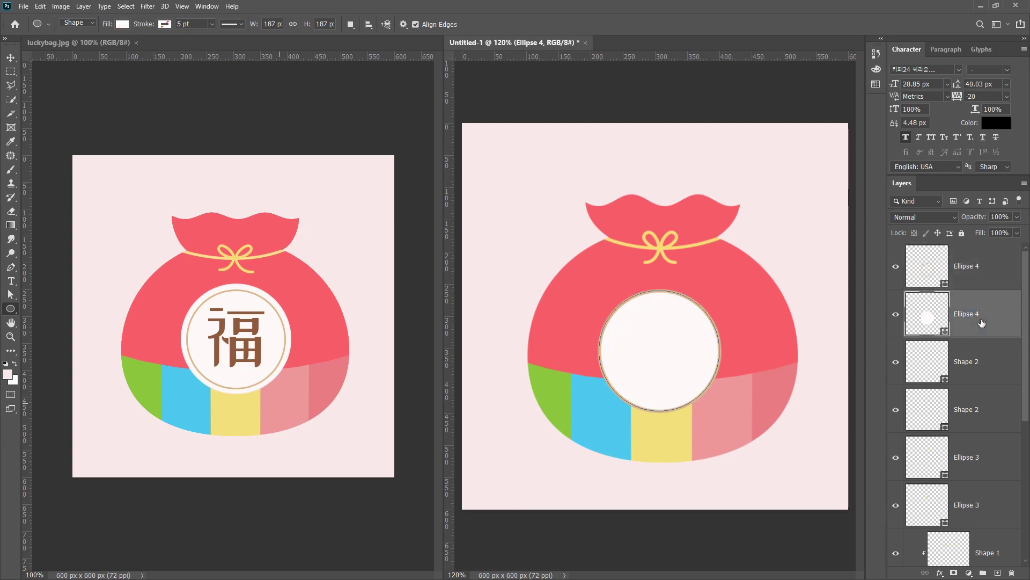
pyautogui.click(976, 275)
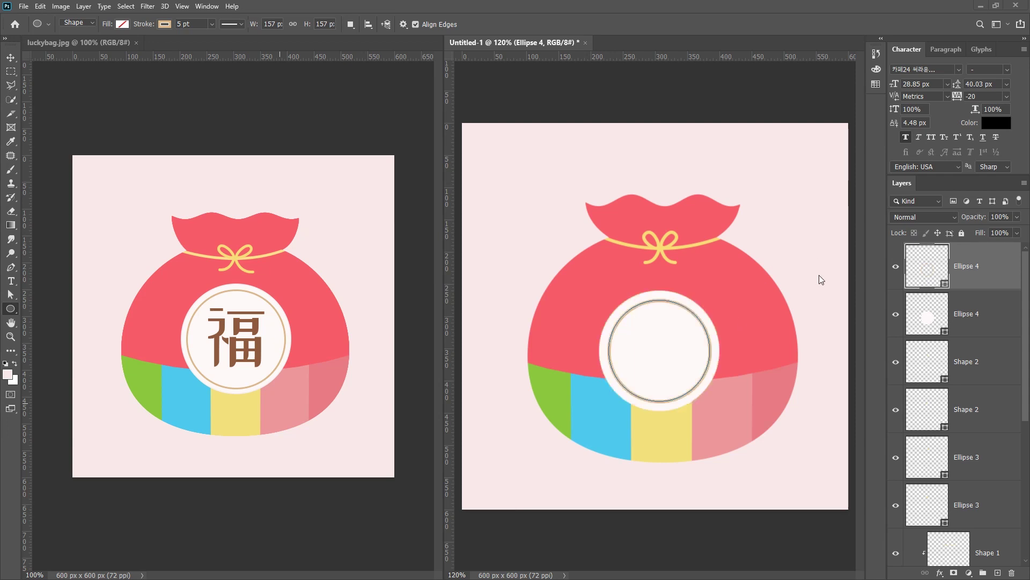
pyautogui.click(983, 251)
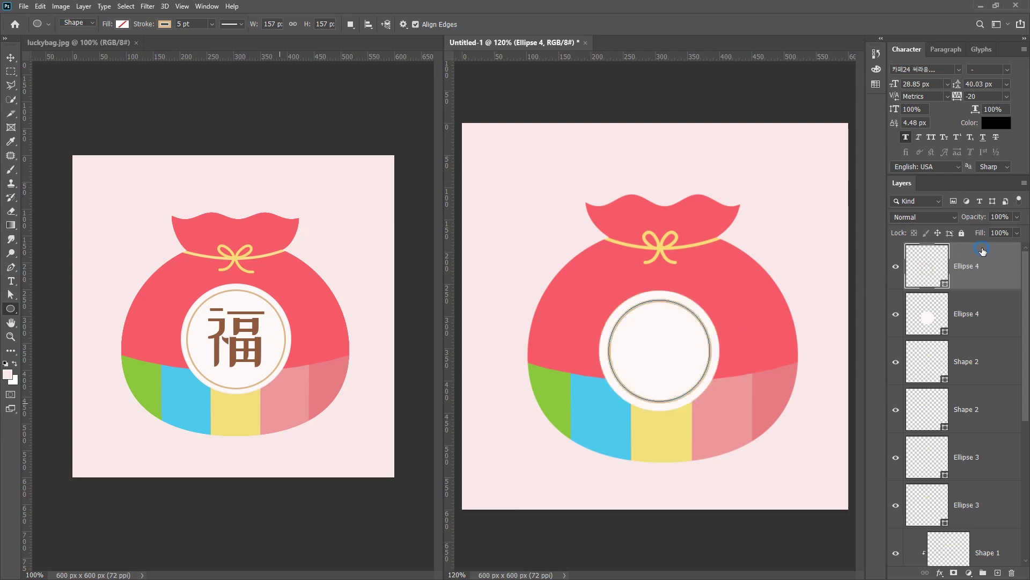
pyautogui.click(192, 24)
pyautogui.write('3')
pyautogui.press('Return')
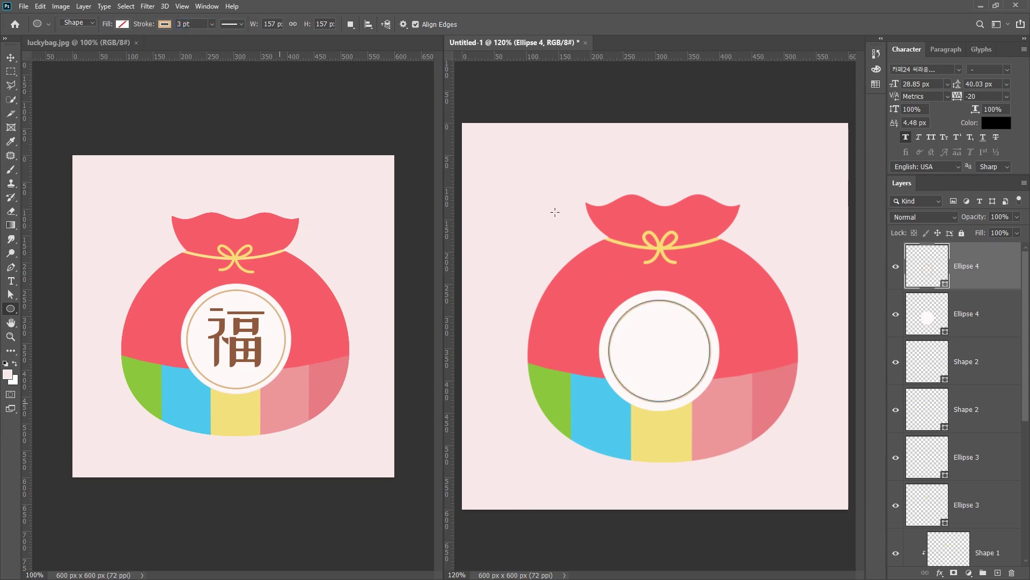
# - Enlarge the tan ring slightly around its centre, bringing it closer to the off-white circle's edge
pyautogui.click(11, 58)
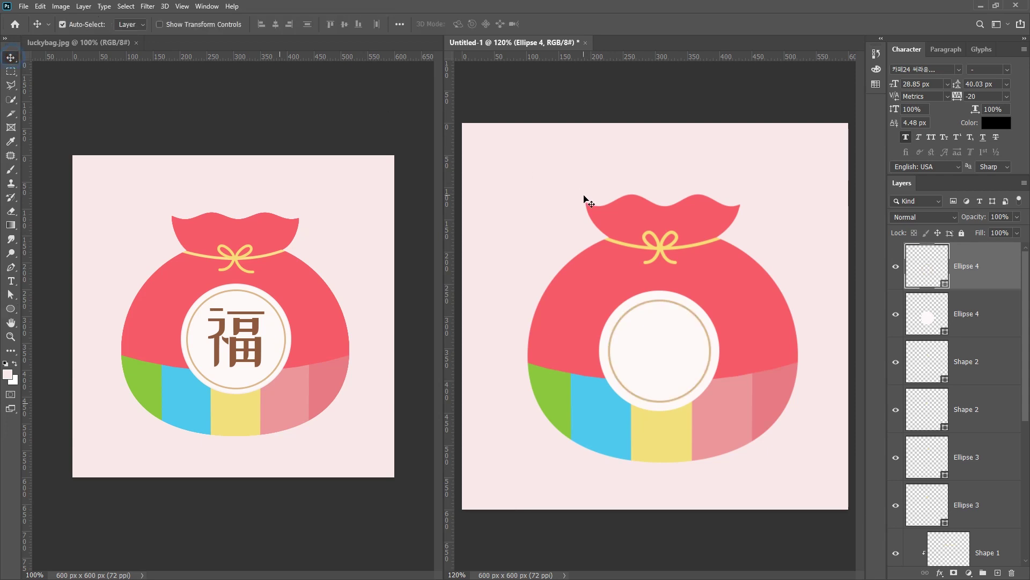
pyautogui.hotkey('ctrl', 't')
pyautogui.moveTo(710, 299); pyautogui.dragTo(715, 296)
pyautogui.press('Return')
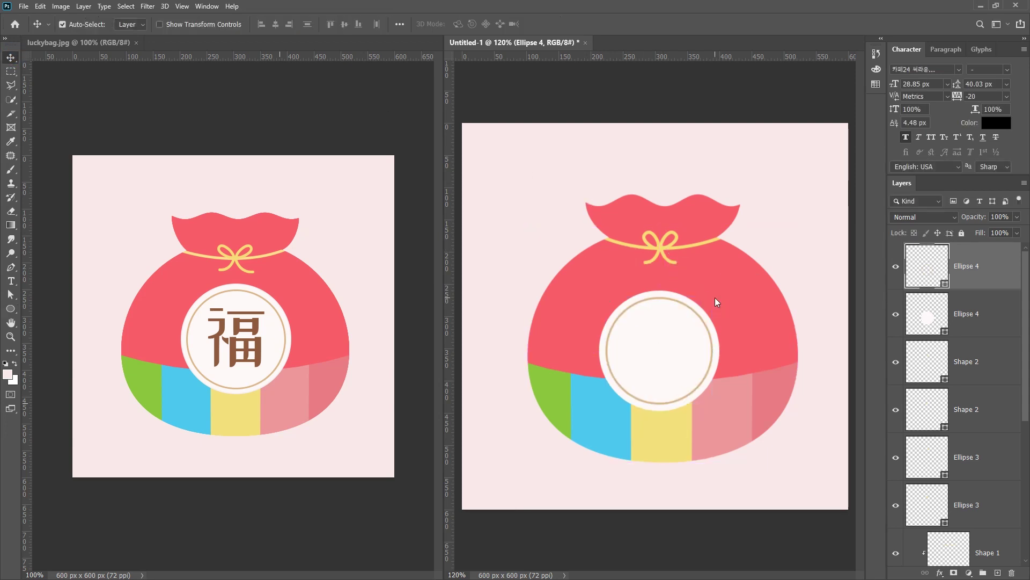
# - Add a text layer beside the bag's upper right side containing 복 converted to the Hanja character 福
pyautogui.click(10, 281)
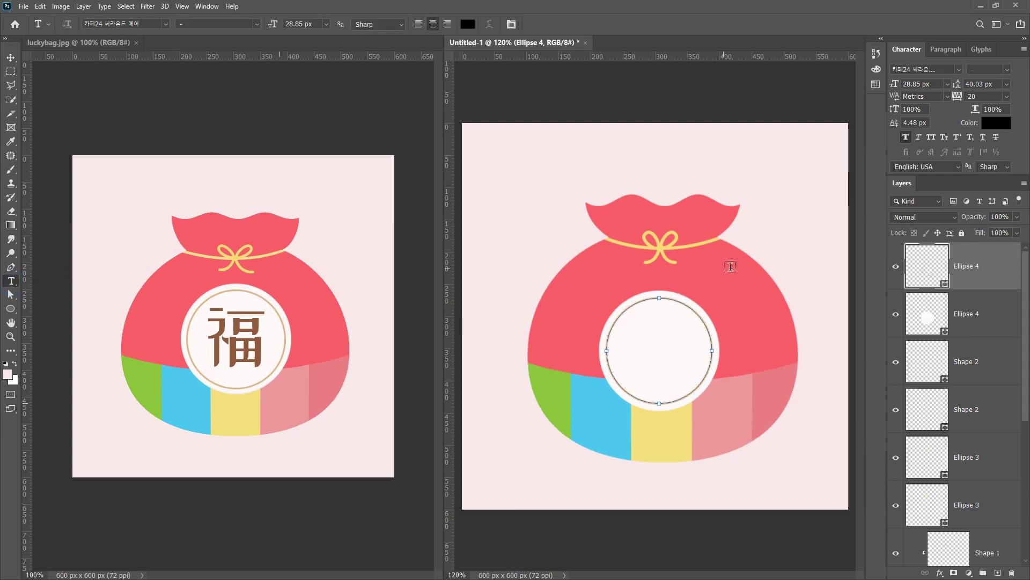
pyautogui.click(758, 252)
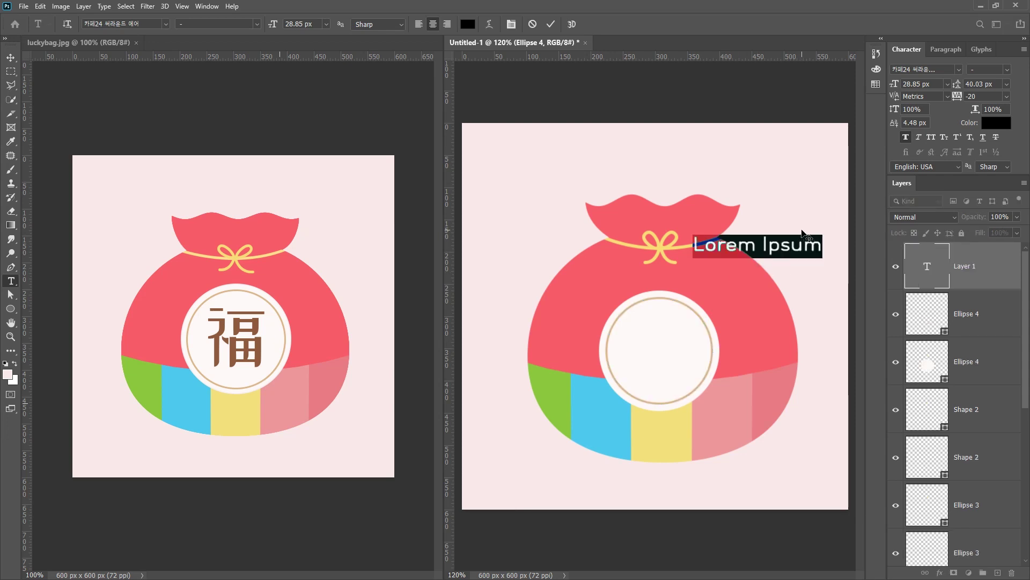
pyautogui.write('복')
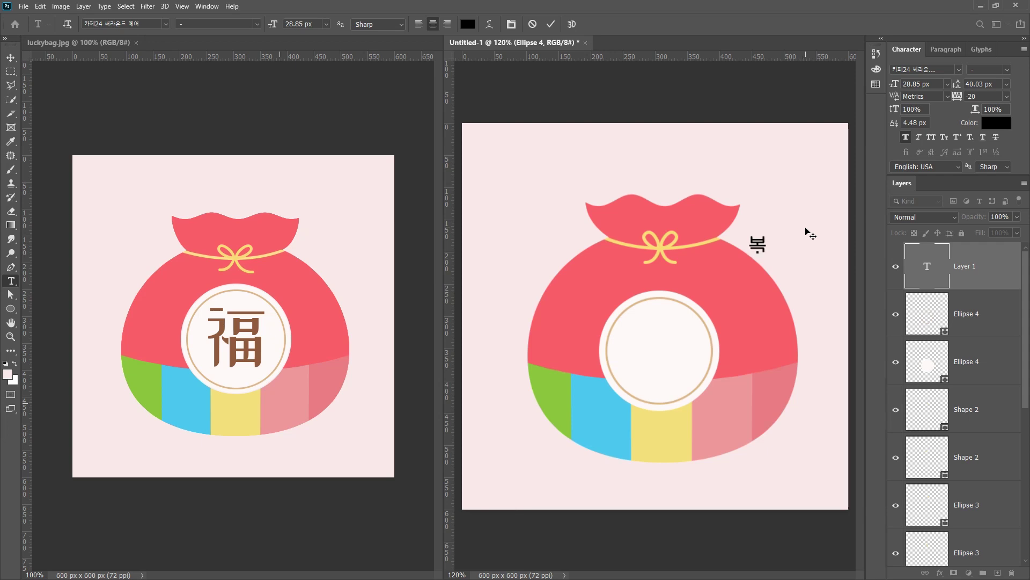
pyautogui.press('Hangul_Hanja')
pyautogui.click(170, 326)
# - Set the 福 character's font to ZCOOL XiaoWei Regular
pyautogui.moveTo(769, 247); pyautogui.dragTo(747, 242)
pyautogui.click(125, 22)
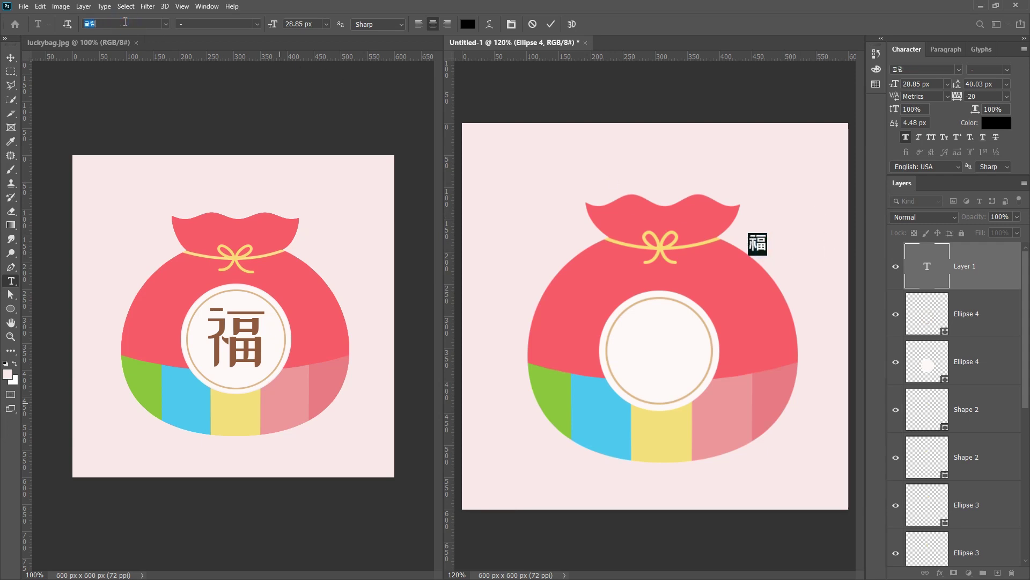
pyautogui.press('BackSpace')
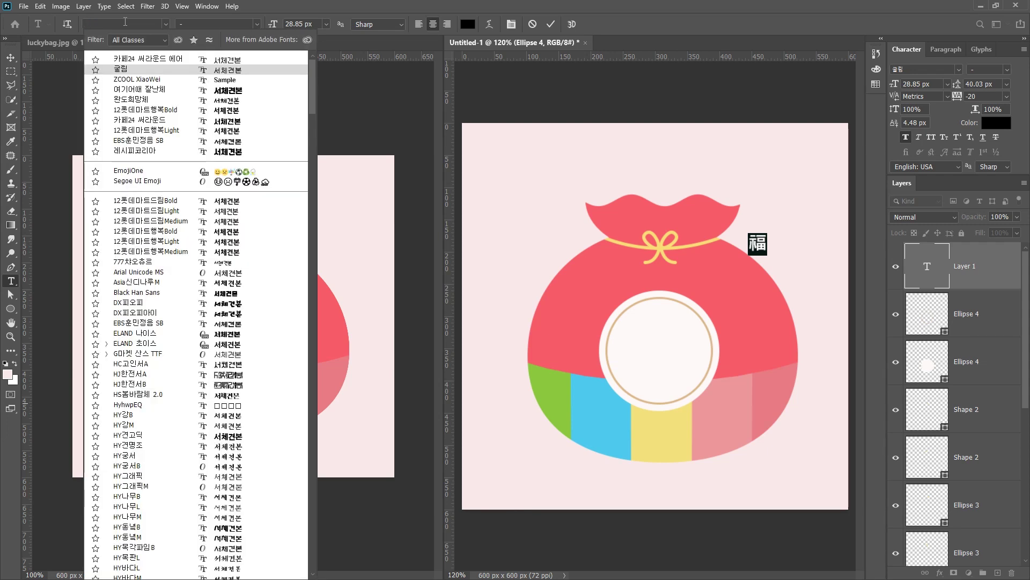
pyautogui.write('z')
pyautogui.press('Down')
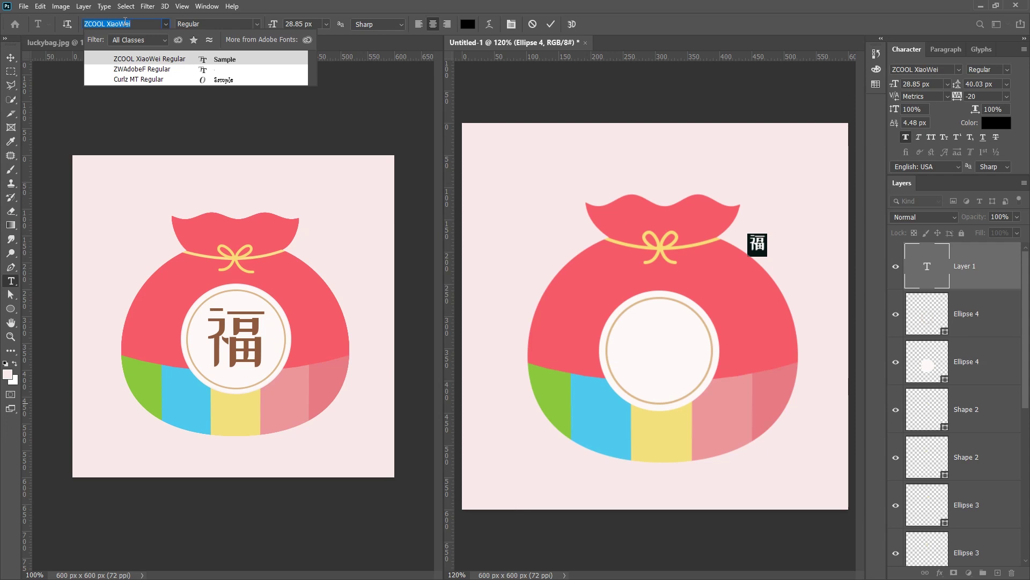
pyautogui.press('Return')
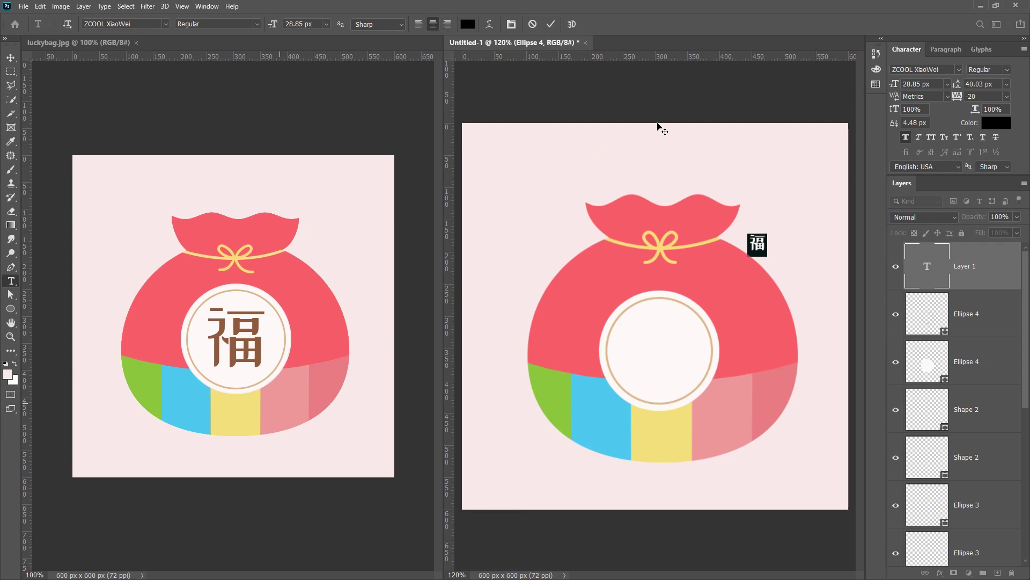
# - Color the 福 text brown (#8f593d) sampled from the reference character, and turn off its faux bold
pyautogui.click(468, 24)
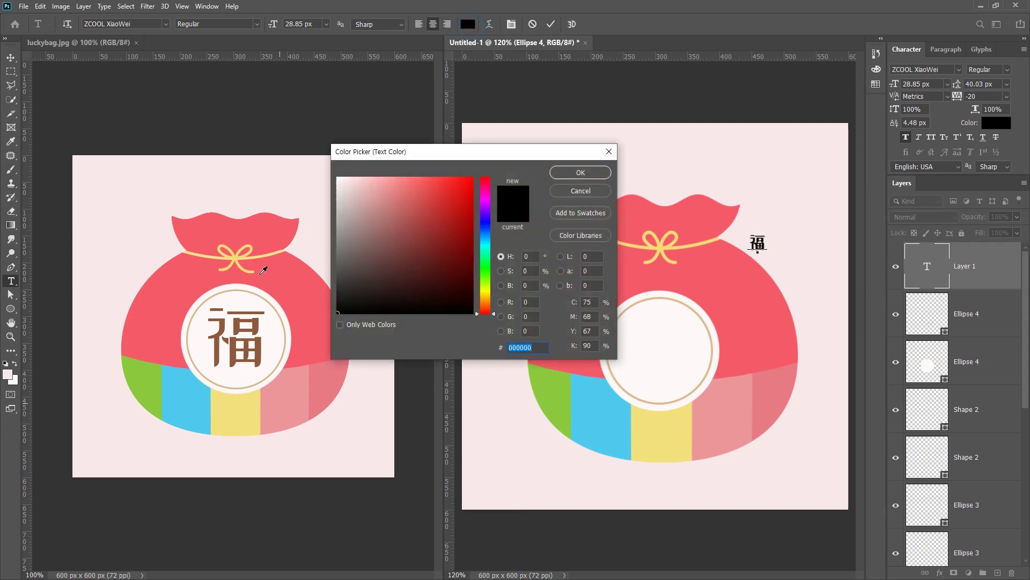
pyautogui.click(240, 322)
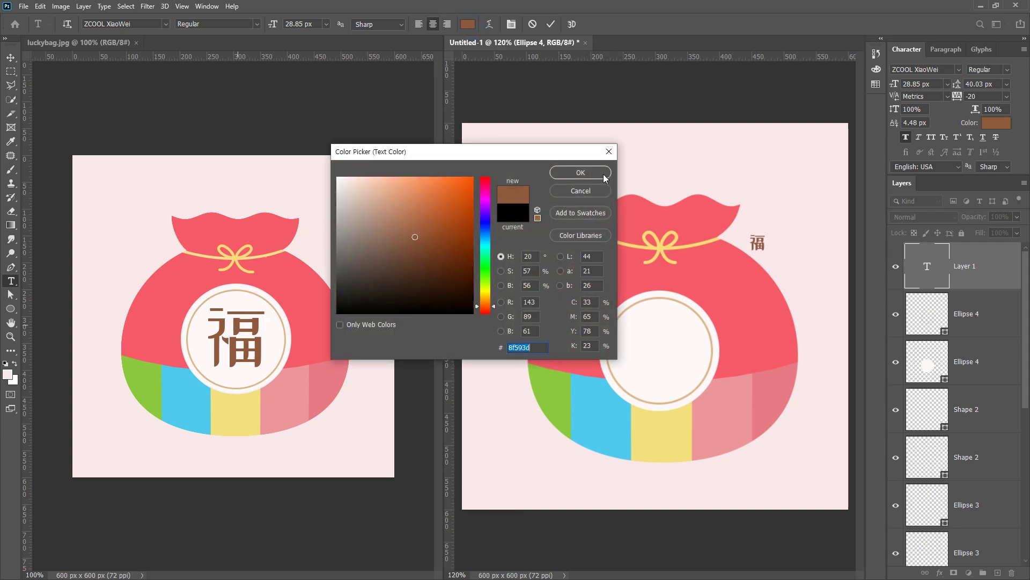
pyautogui.click(602, 173)
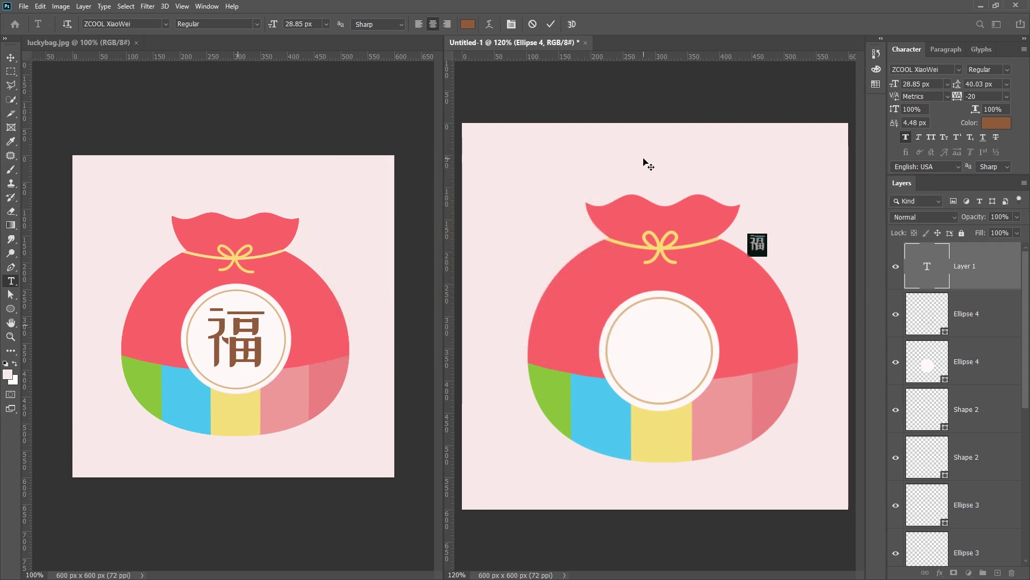
pyautogui.click(916, 49)
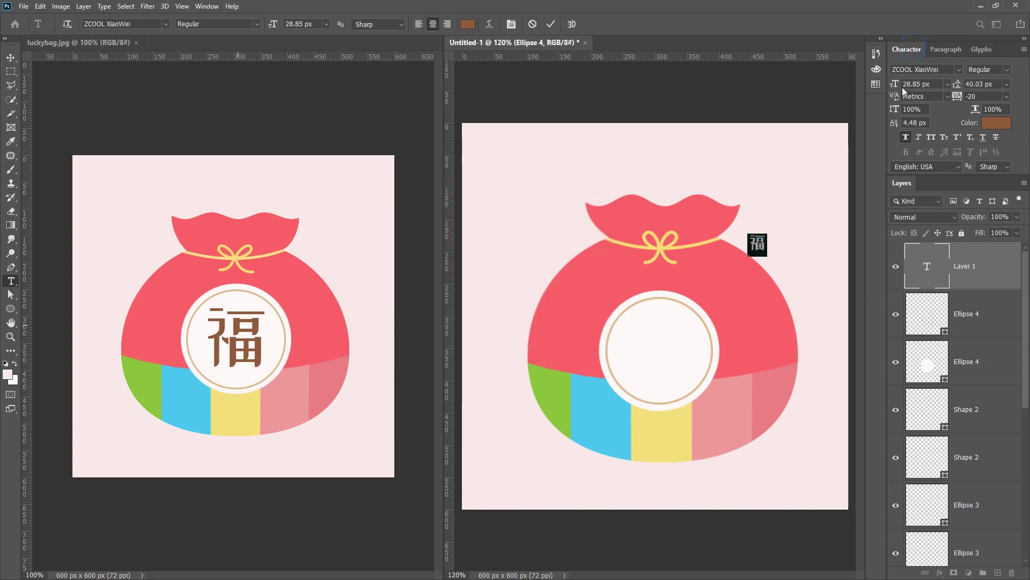
pyautogui.click(910, 137)
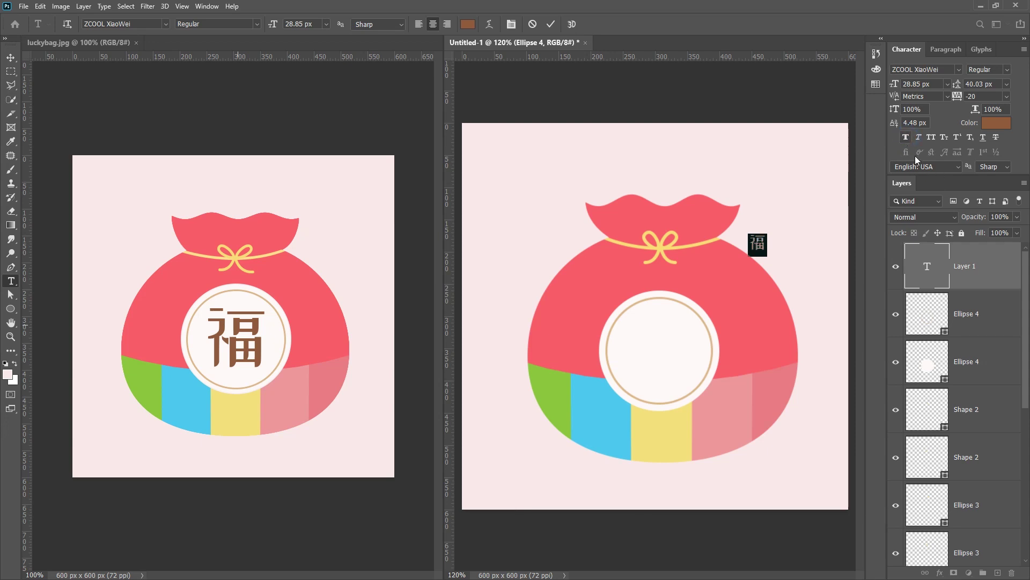
pyautogui.click(823, 195)
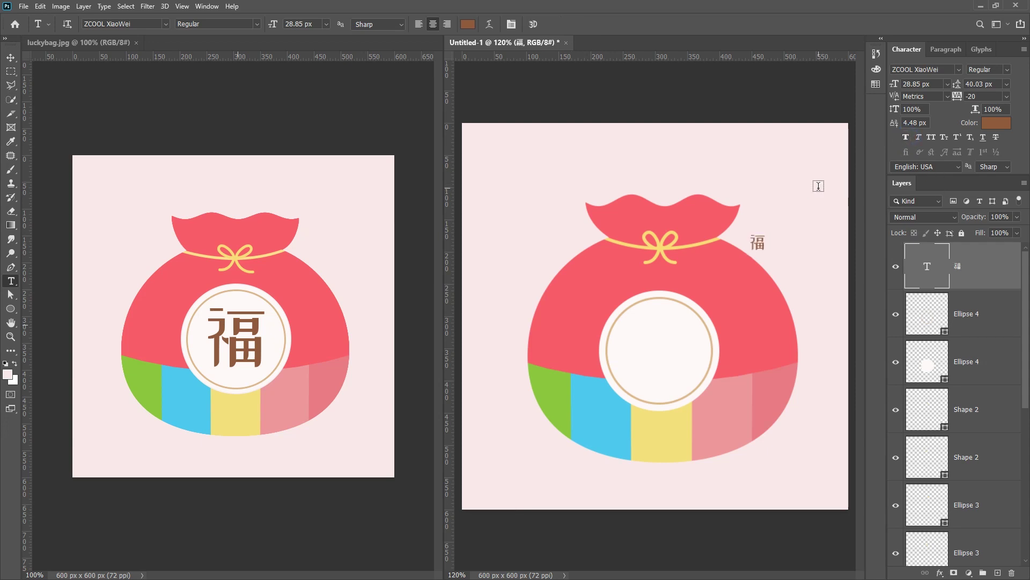
# - Scale the 福 text to about 439% and place it inside the tan ring of the round badge
pyautogui.hotkey('ctrl', 't')
pyautogui.moveTo(746, 250); pyautogui.dragTo(685, 318)
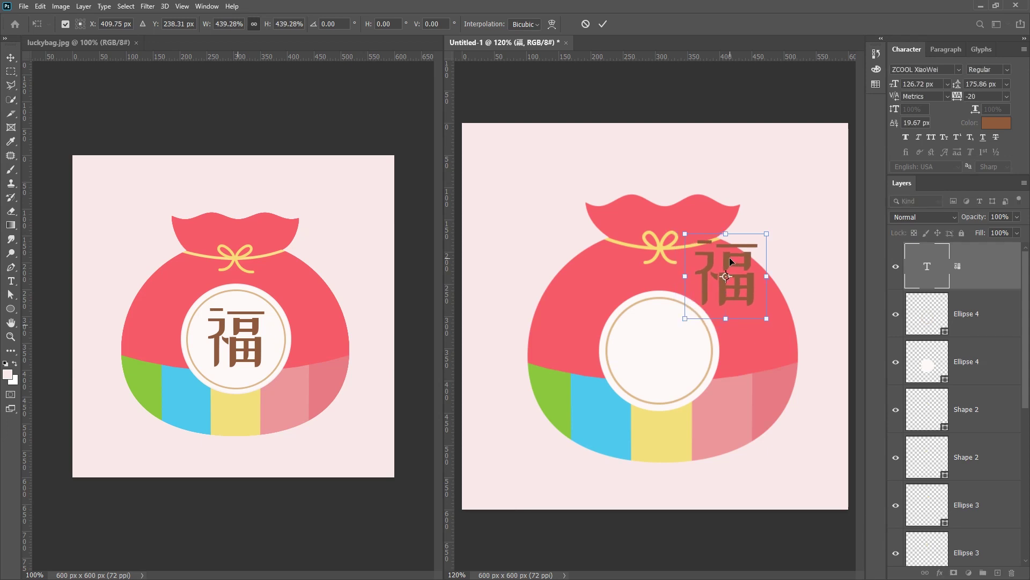
pyautogui.moveTo(728, 257); pyautogui.dragTo(662, 338)
pyautogui.press('Return')
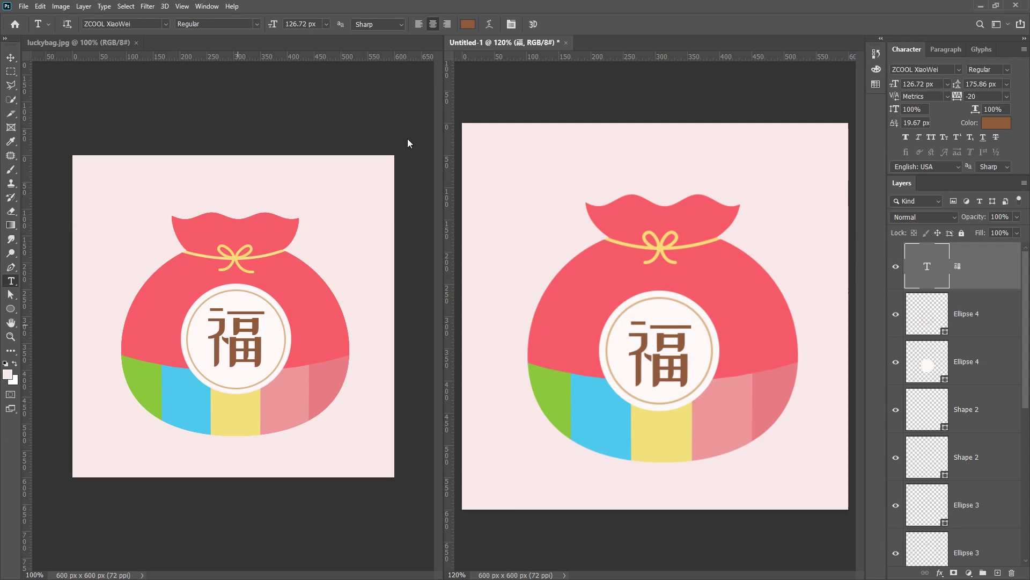
# - Nudge the 福 character up slightly to centre it vertically in the badge
pyautogui.click(11, 57)
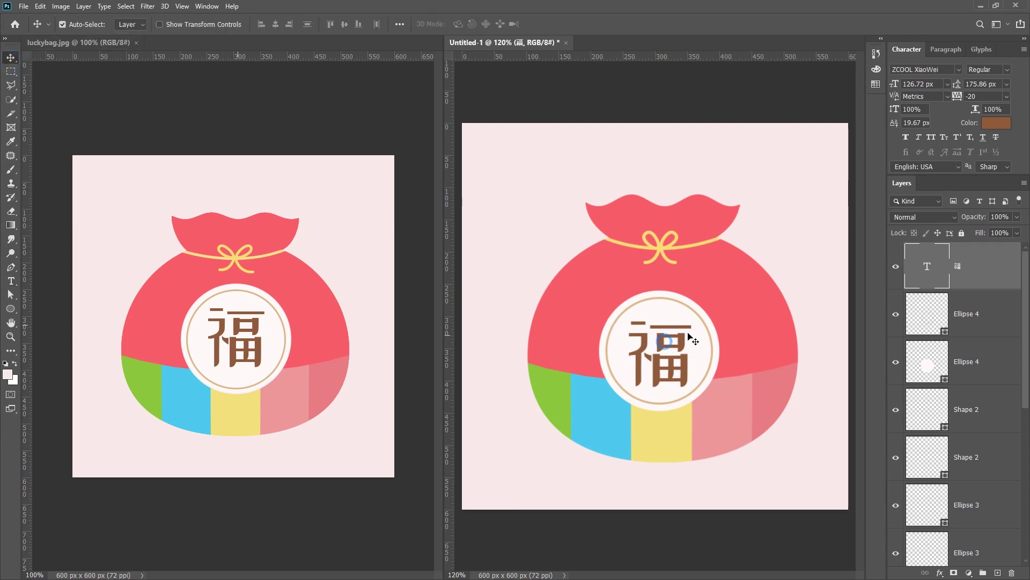
pyautogui.press('Up')
pyautogui.press('Up')
pyautogui.press('Up')
pyautogui.press('Up')
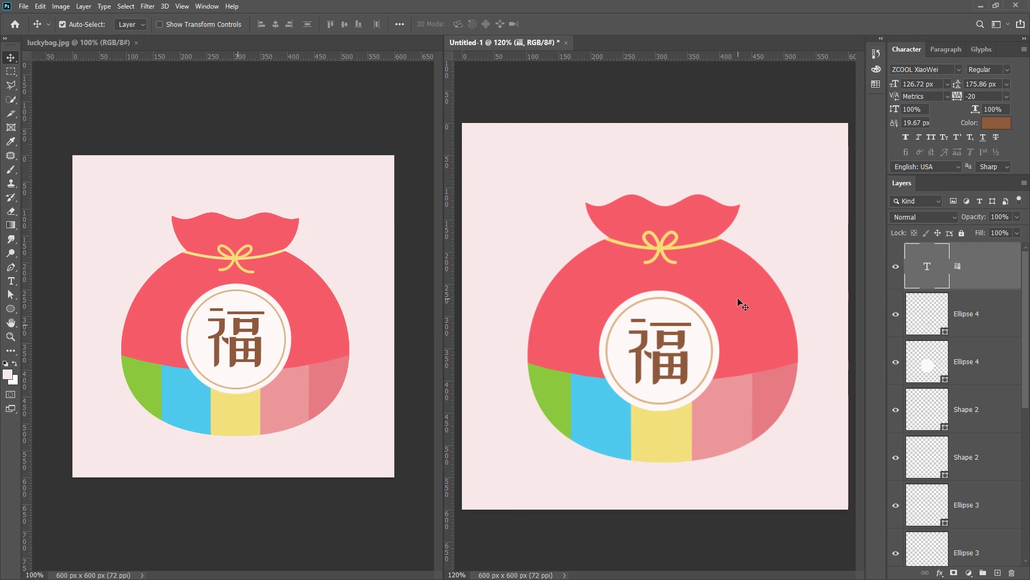
# - Combine all layers from the 福 text down to Ellipse 2 into one smart object, leaving out the Background
pyautogui.scroll(-3, 969, 332)
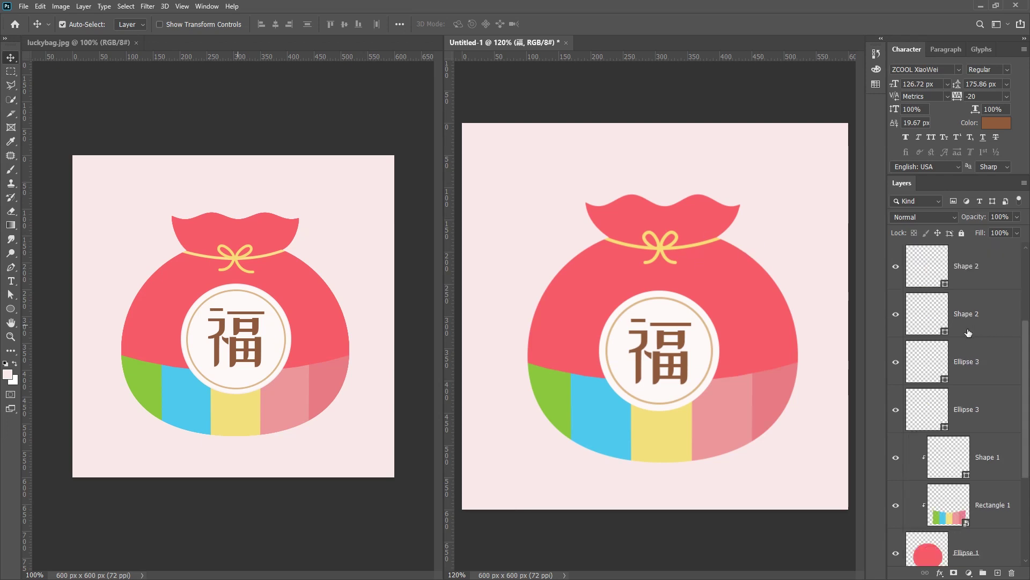
pyautogui.scroll(-4, 968, 332)
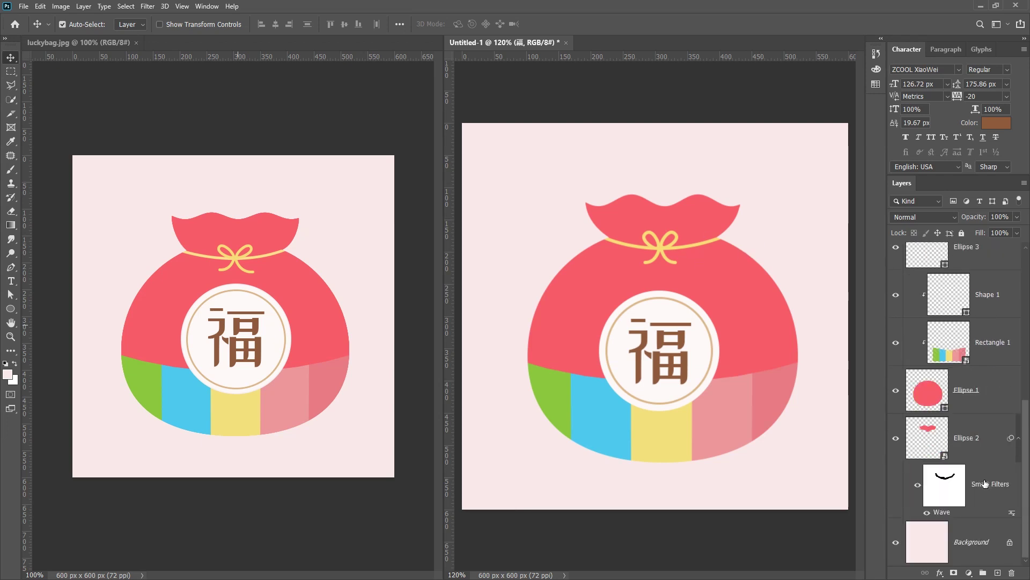
pyautogui.keyDown('shift'); pyautogui.click(985, 483); pyautogui.keyUp('shift')
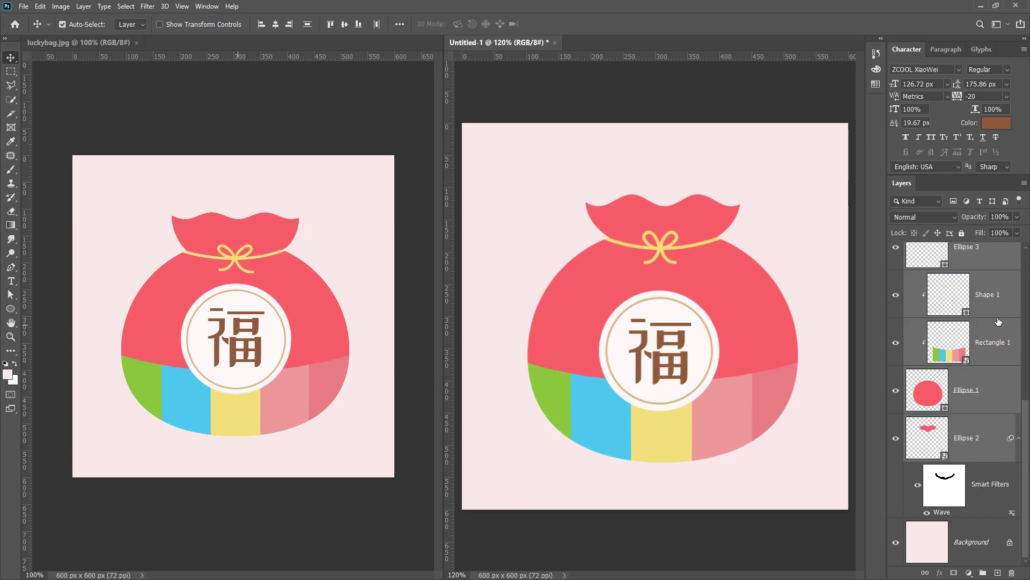
pyautogui.rightClick(997, 256)
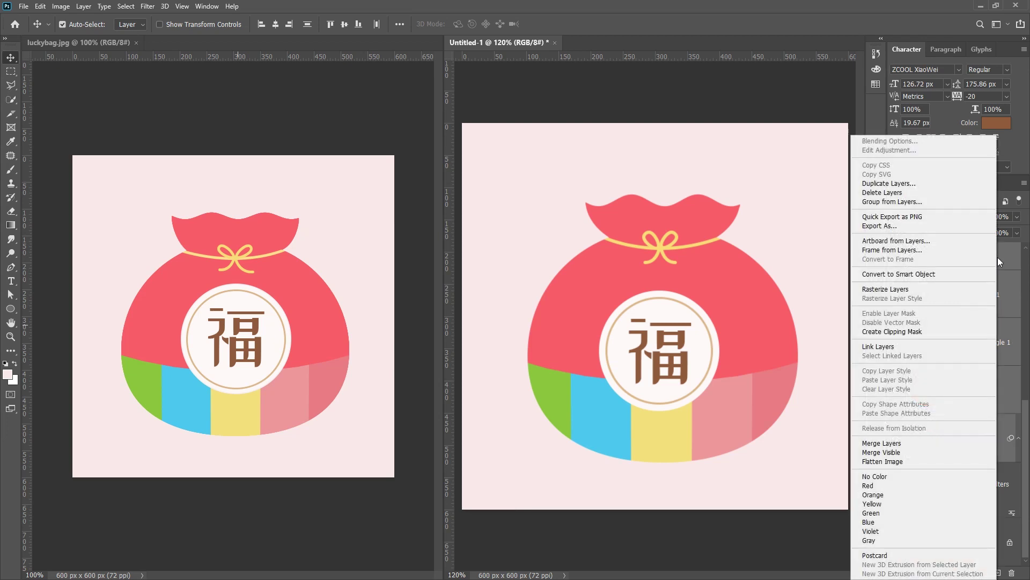
pyautogui.click(935, 273)
# - Toggle the combined bag layer's visibility to check it, and move the bag up about 10 px to centre it vertically on the canvas
pyautogui.click(897, 268)
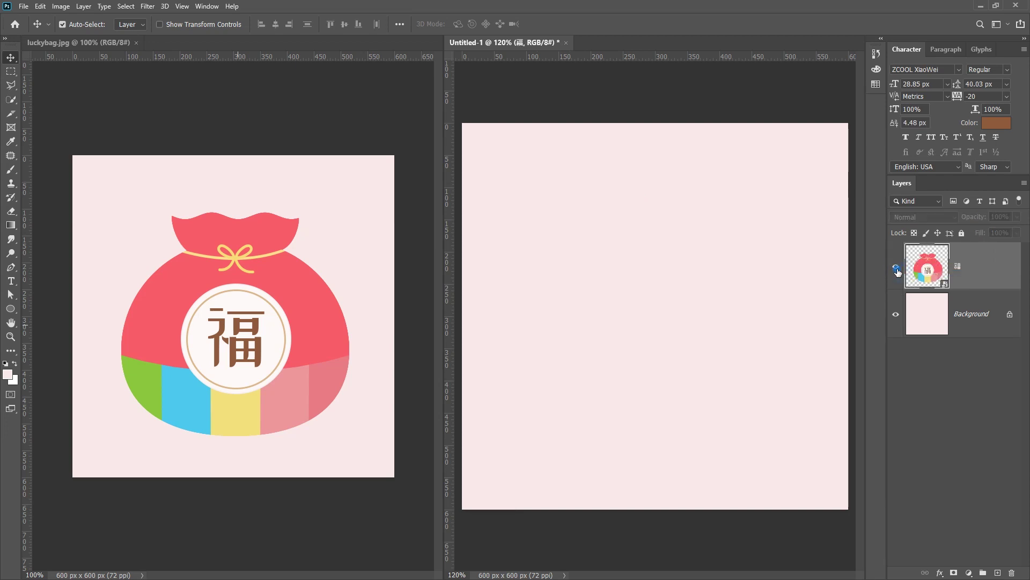
pyautogui.click(897, 268)
pyautogui.moveTo(690, 259)
pyautogui.mouseDown()
pyautogui.moveTo(700, 286)
pyautogui.moveTo(706, 259)
pyautogui.mouseUp()
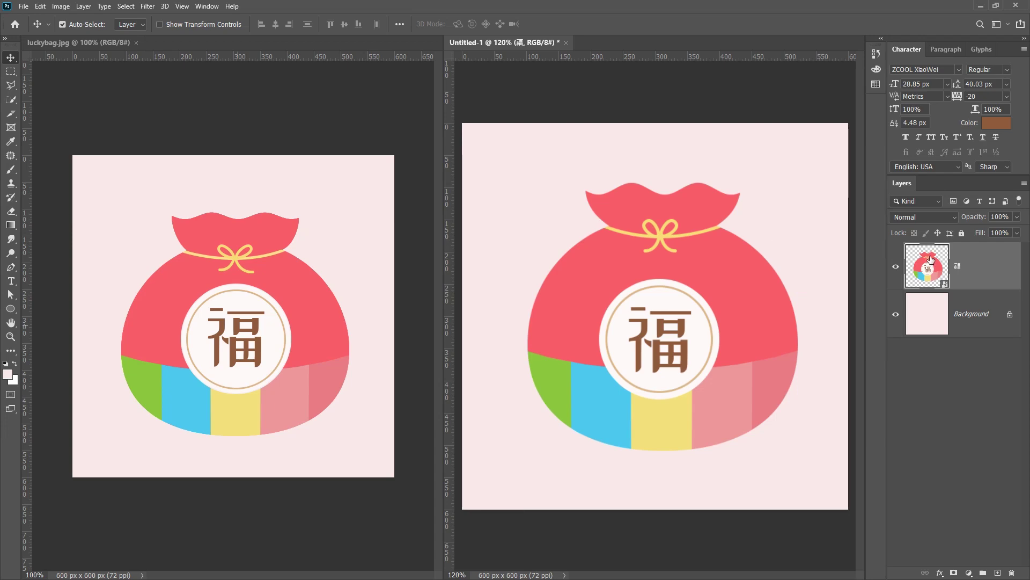